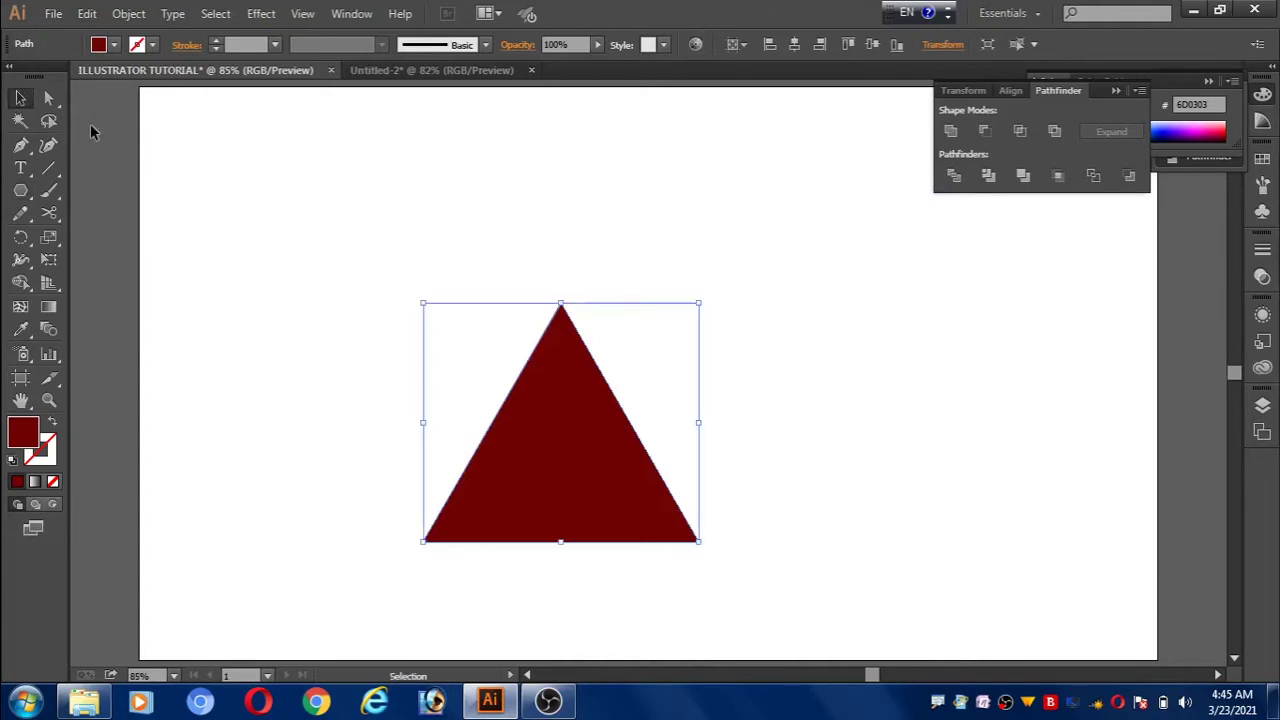
Step: Rotate the dark red triangle 90° counterclockwise so it points left, and paste a copy directly in front of it
left_click_drag(704, 546, 707, 327)
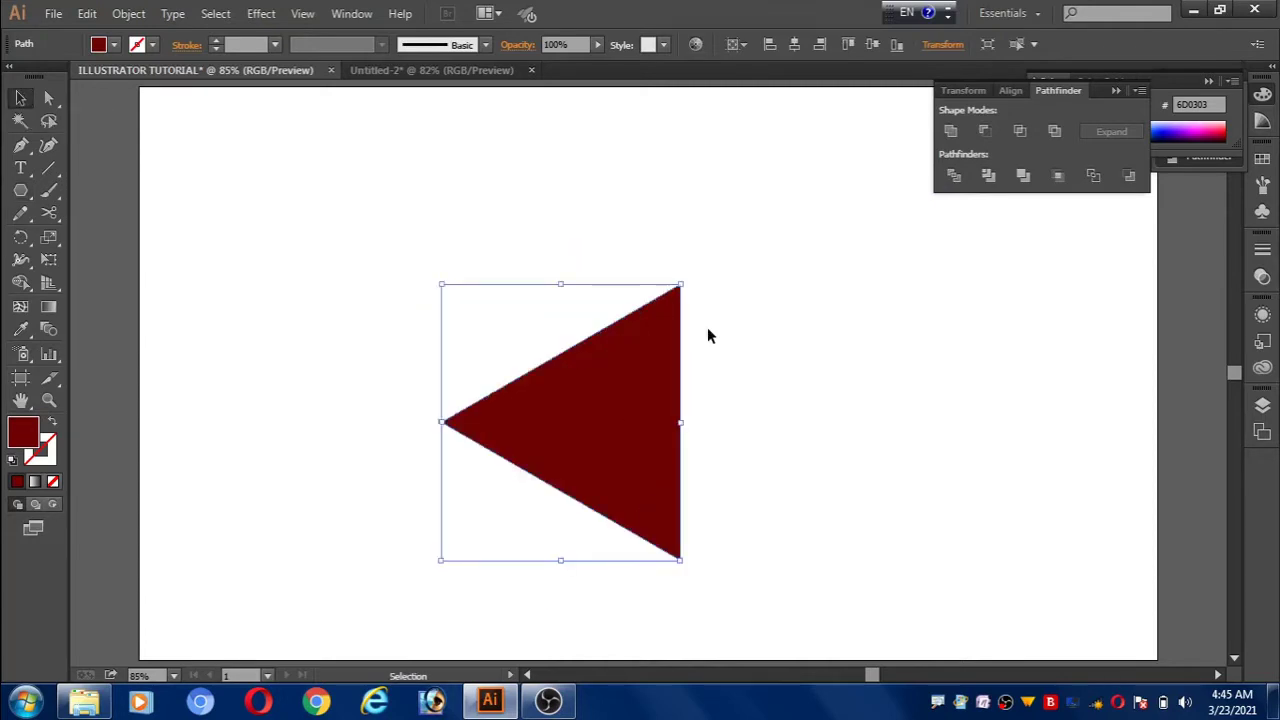
left_click(87, 14)
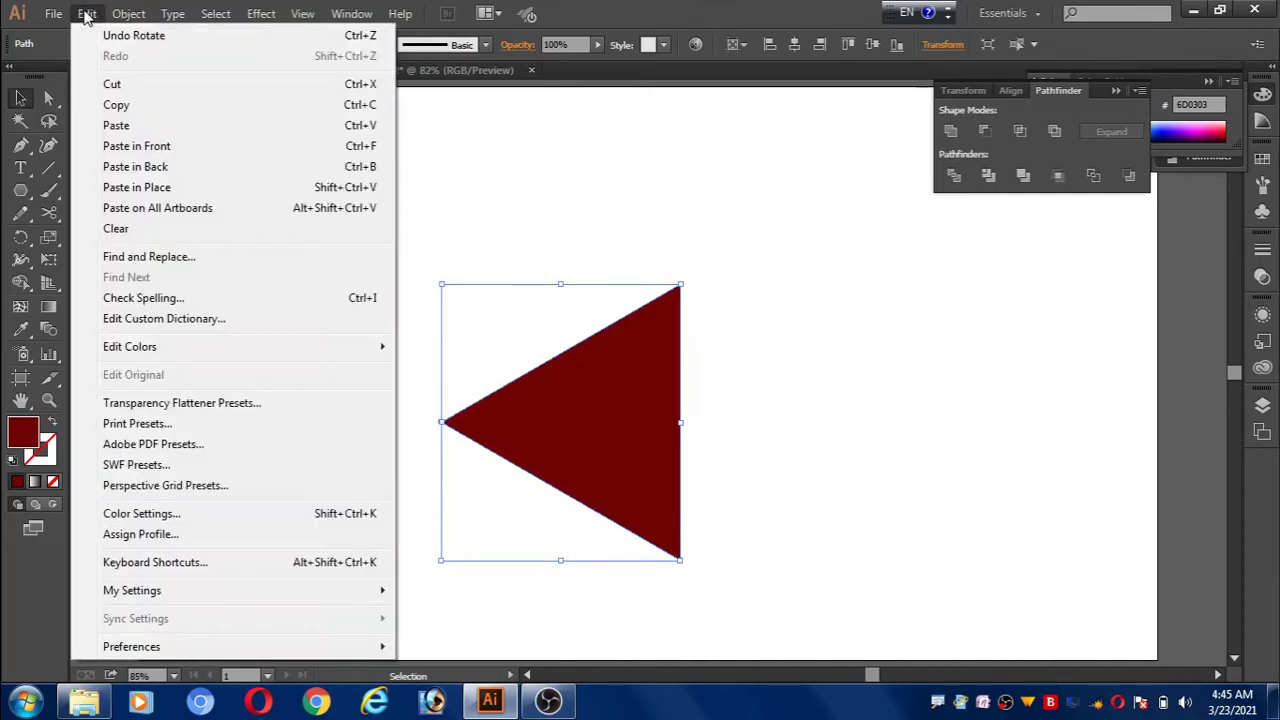
left_click(131, 106)
left_click(88, 15)
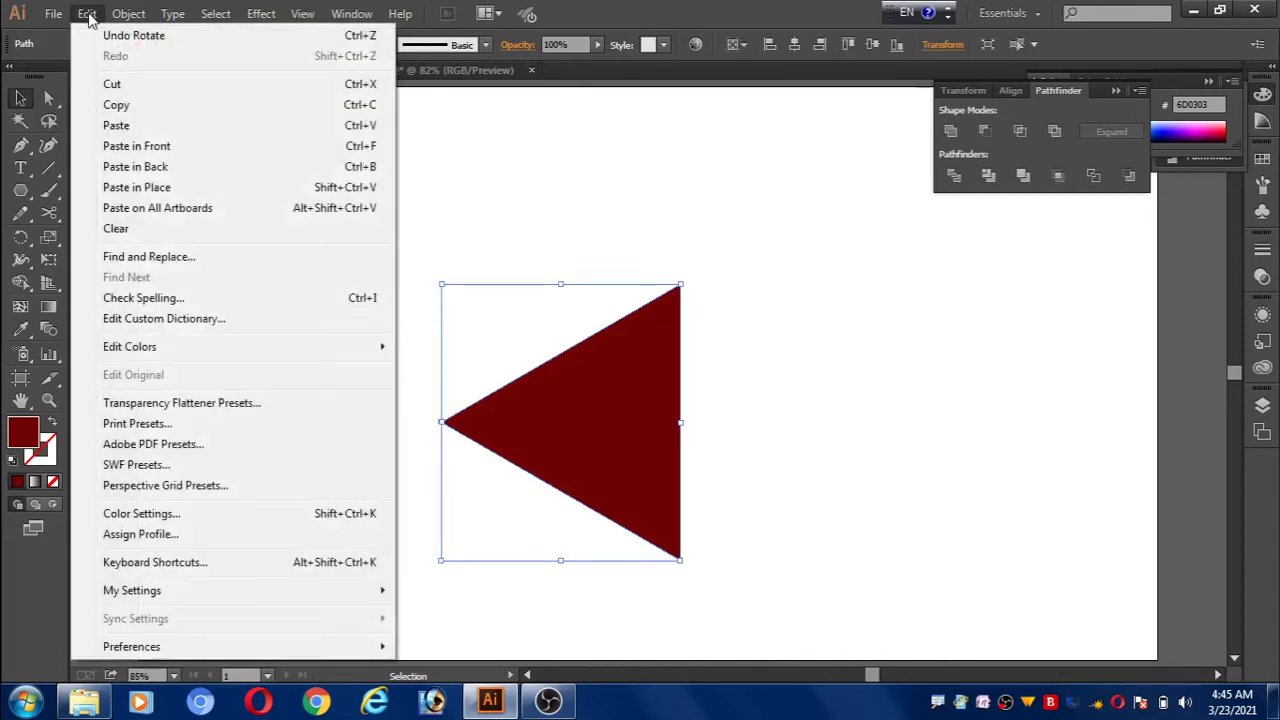
left_click(155, 147)
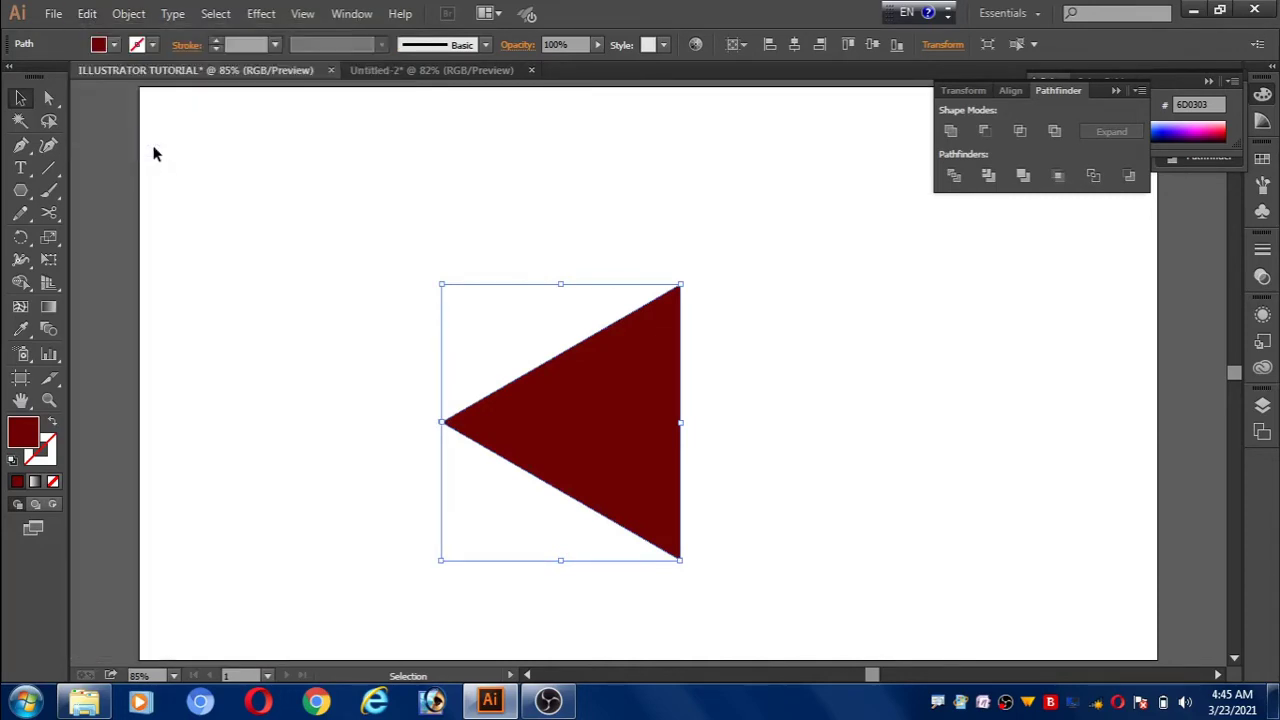
Step: Reflect the front triangle copy across the vertical axis
right_click(591, 395)
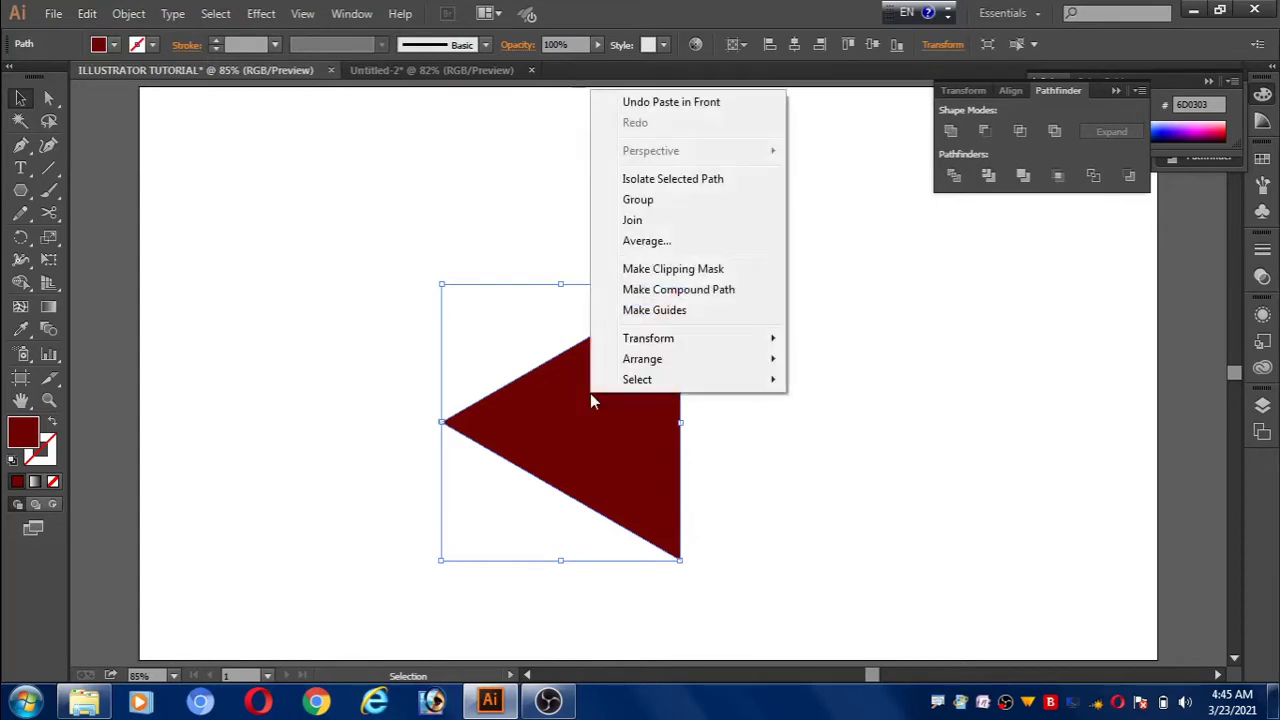
mouse_move(649, 339)
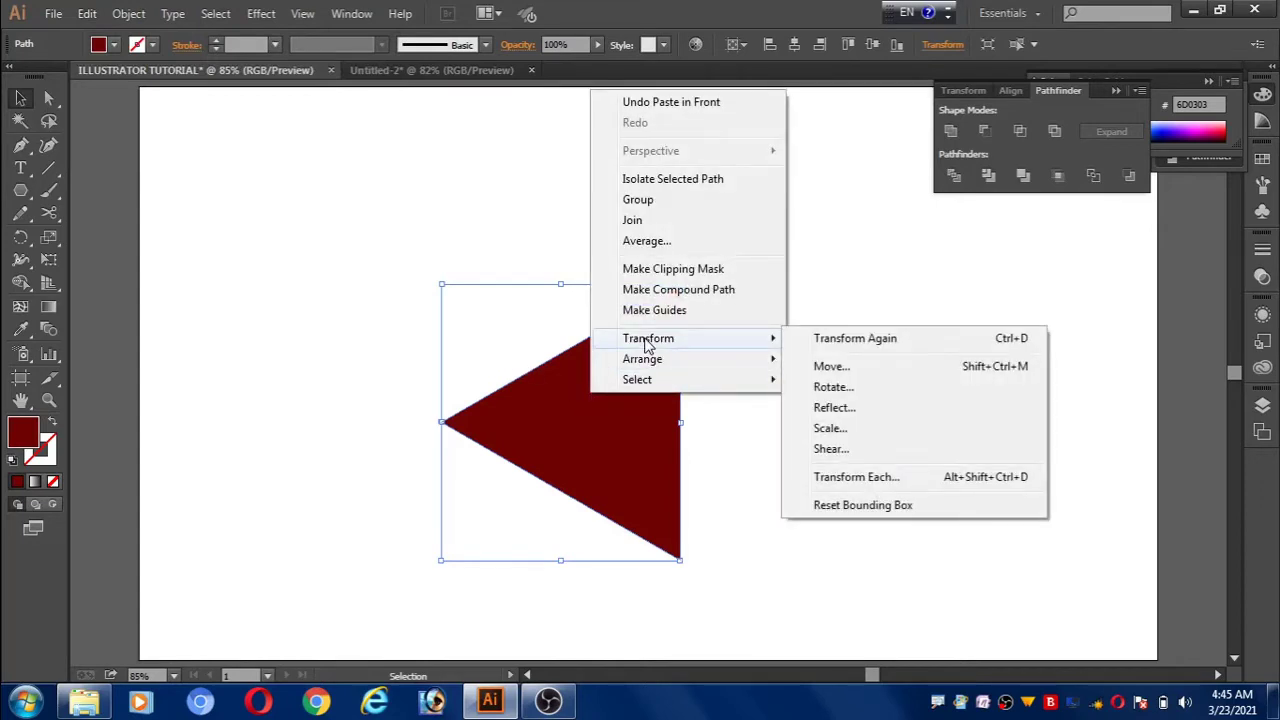
left_click(852, 408)
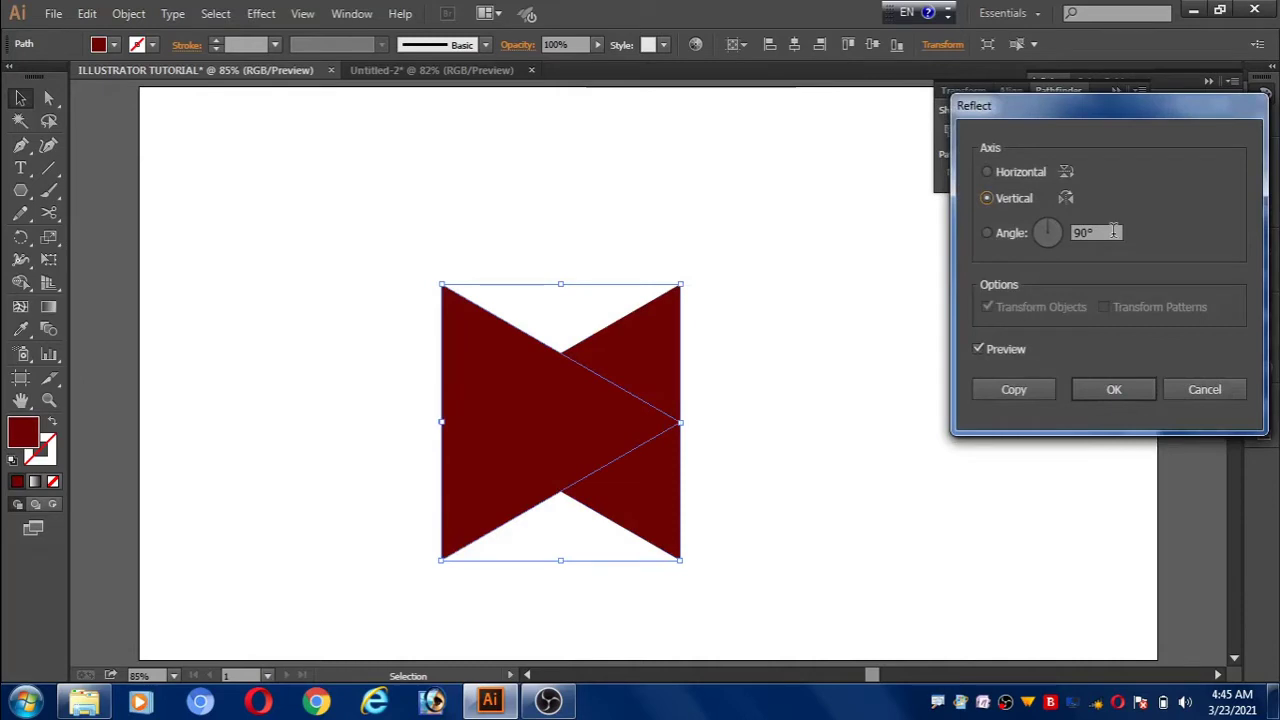
key("Tab")
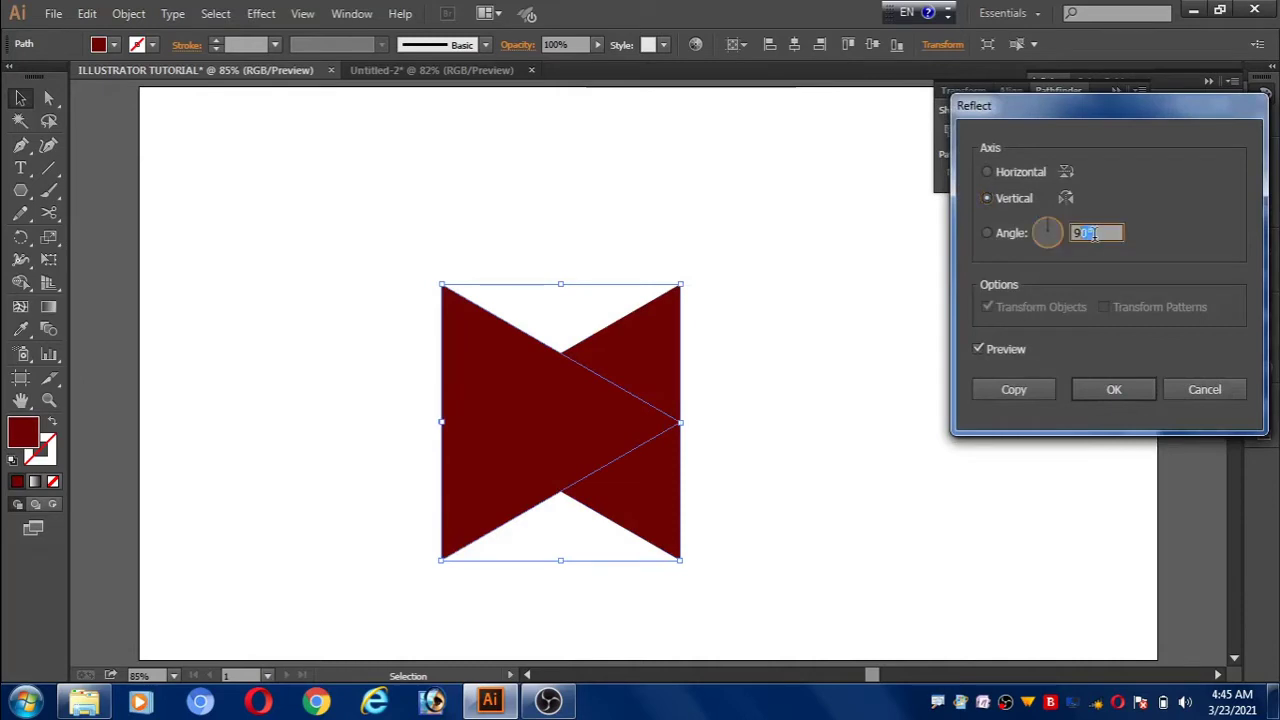
left_click(1110, 388)
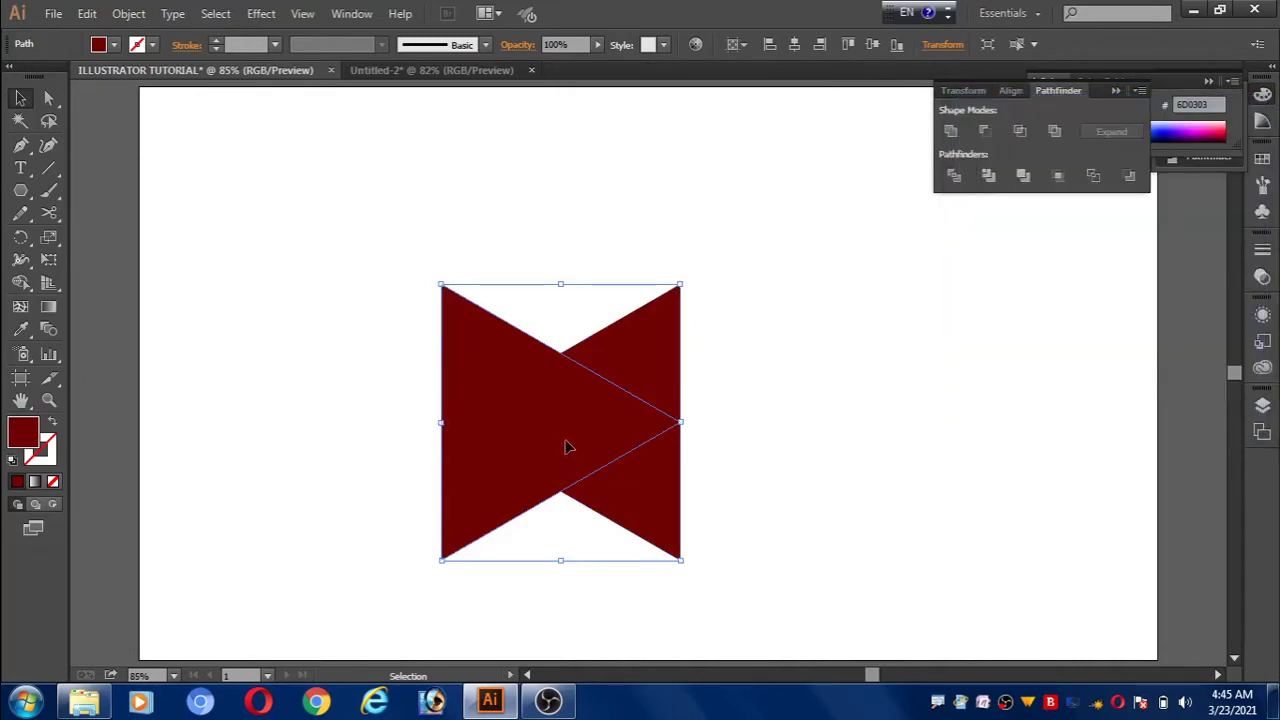
Step: Move the reflected triangle right until both vertical edges meet in a diamond, and unite the two triangles into one shape
left_click_drag(565, 447, 804, 422)
left_click_drag(494, 266, 806, 546)
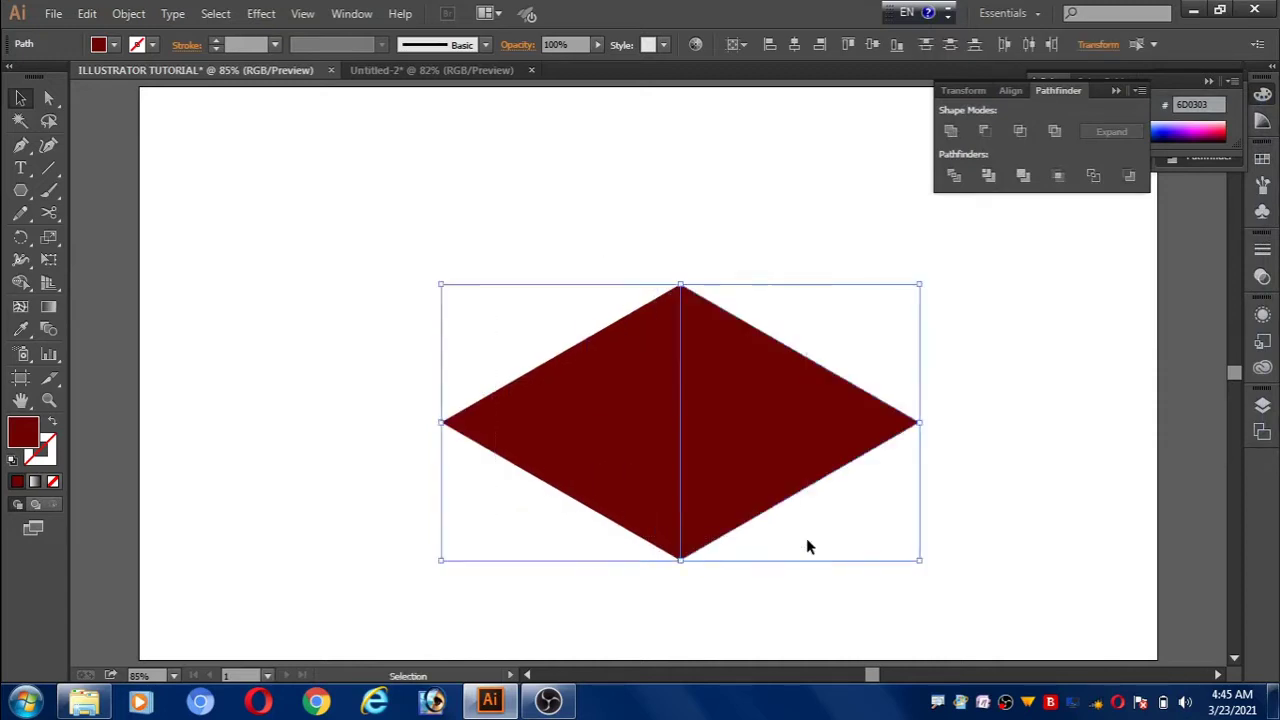
left_click(950, 131)
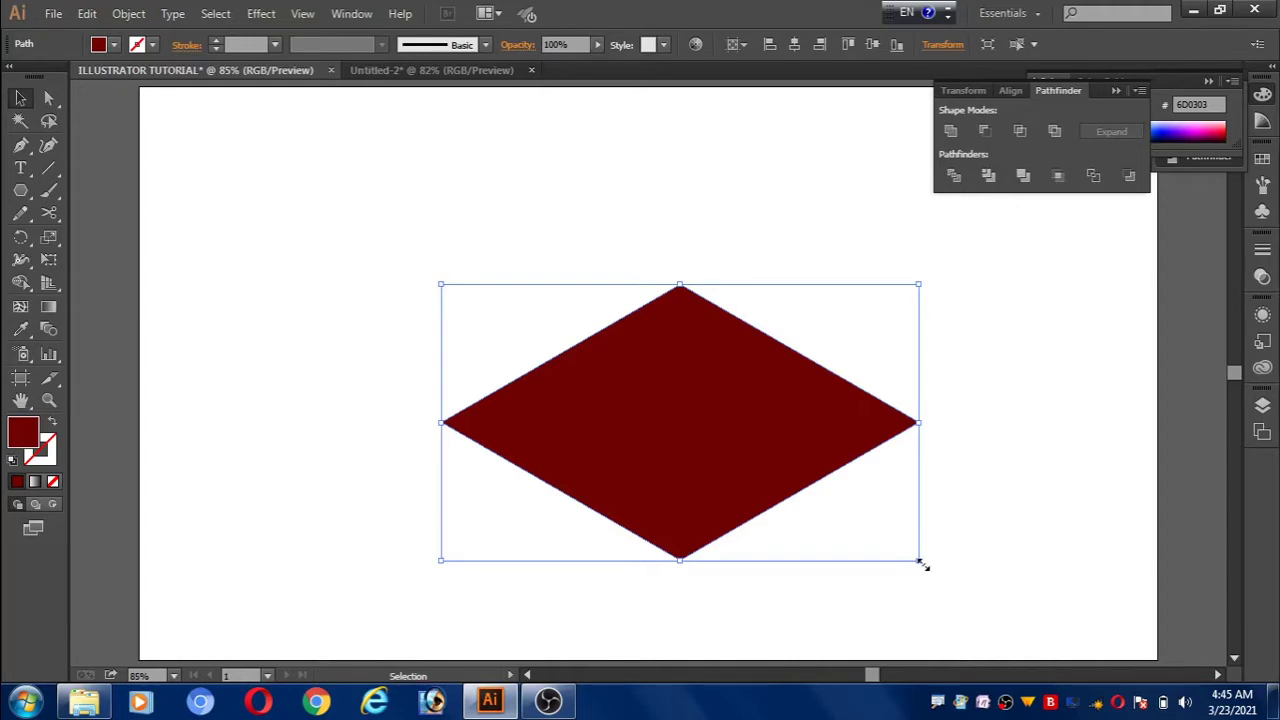
Step: Scale the diamond down slightly about its center and move it toward the upper middle of the artboard
left_click_drag(921, 565, 897, 556)
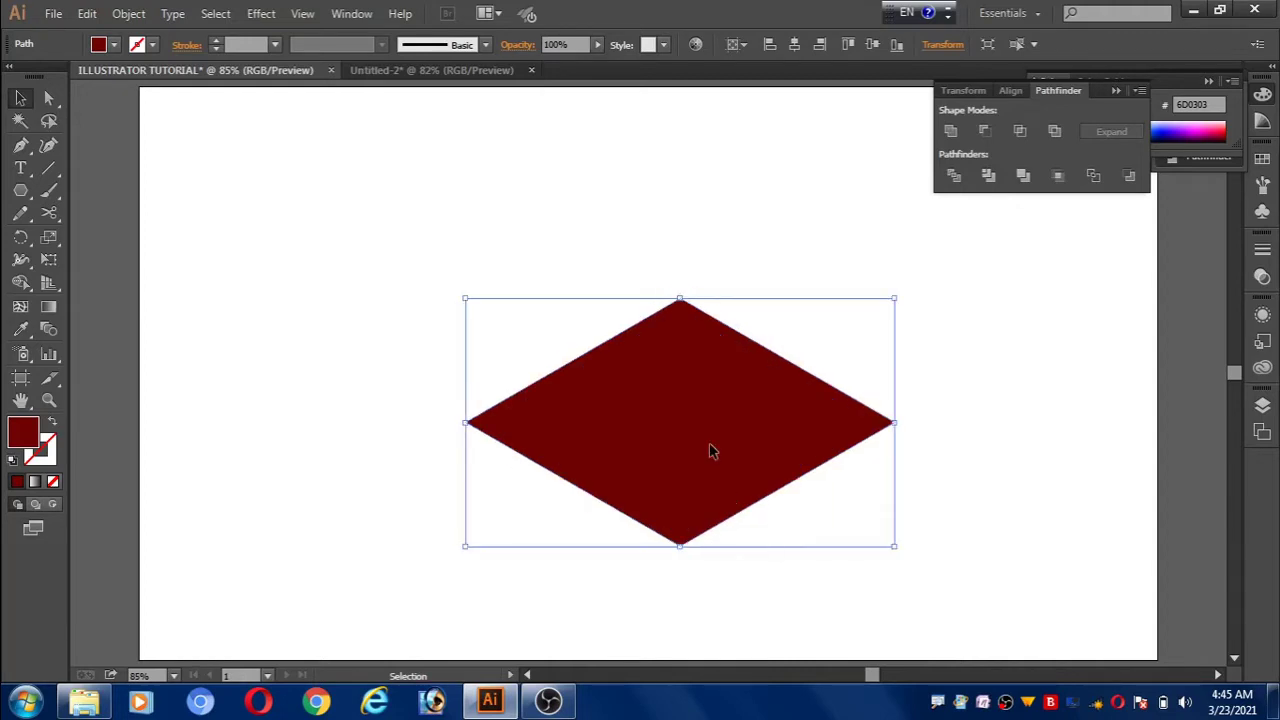
left_click_drag(711, 449, 615, 357)
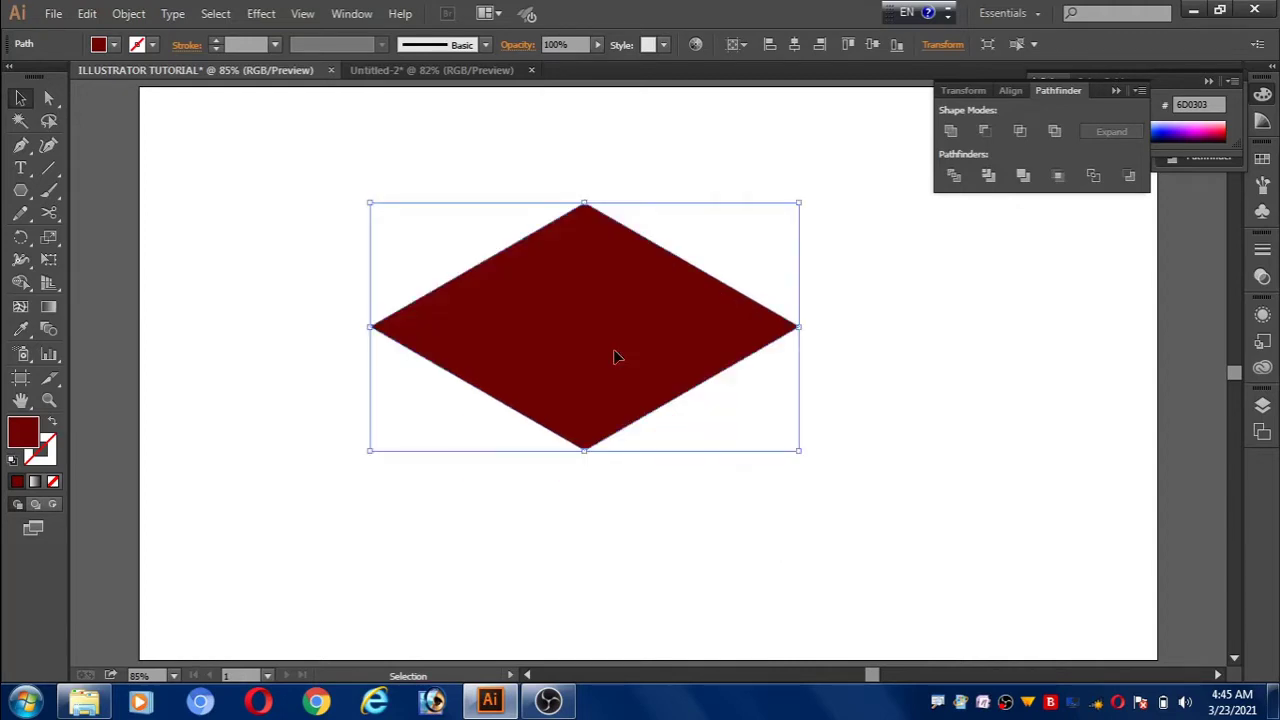
Step: Apply an inverted round corner with a 60 px radius to the diamond's top anchor point
left_click(49, 97)
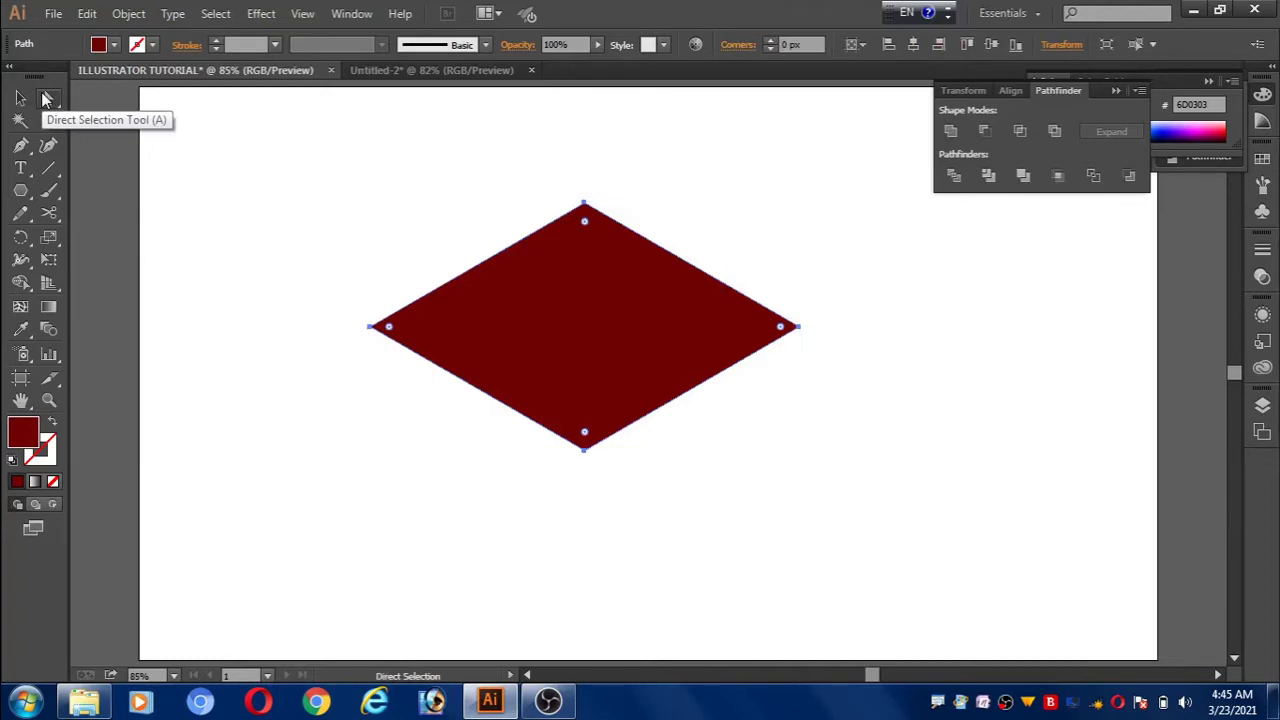
left_click(527, 177)
left_click_drag(556, 172, 586, 206)
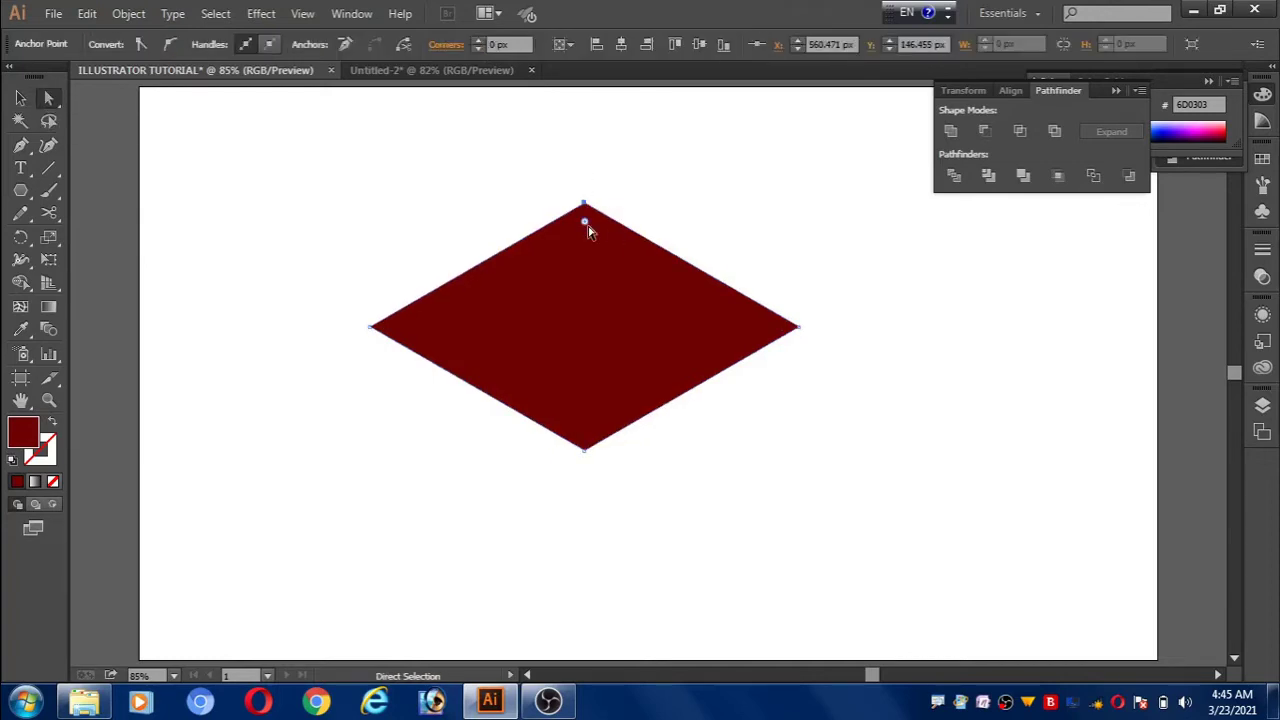
left_click(447, 45)
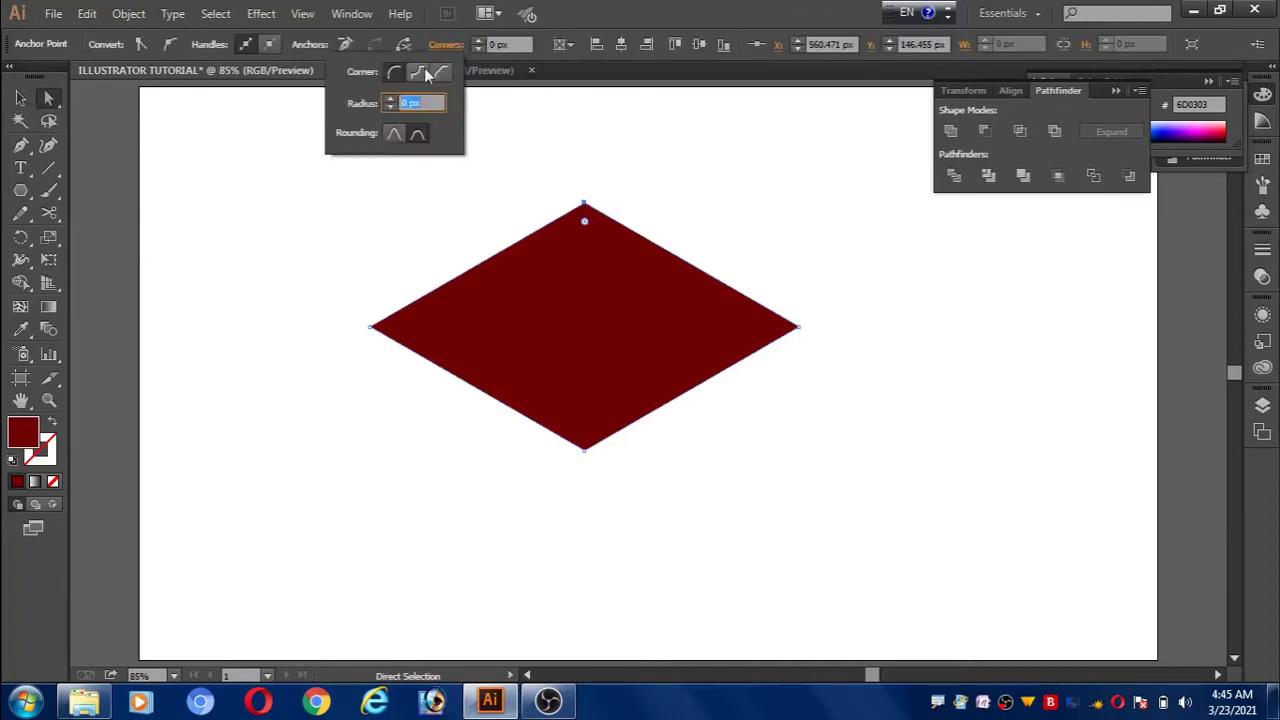
left_click(421, 74)
double_click(414, 102)
left_click_drag(414, 102, 388, 103)
type("60")
key("Return")
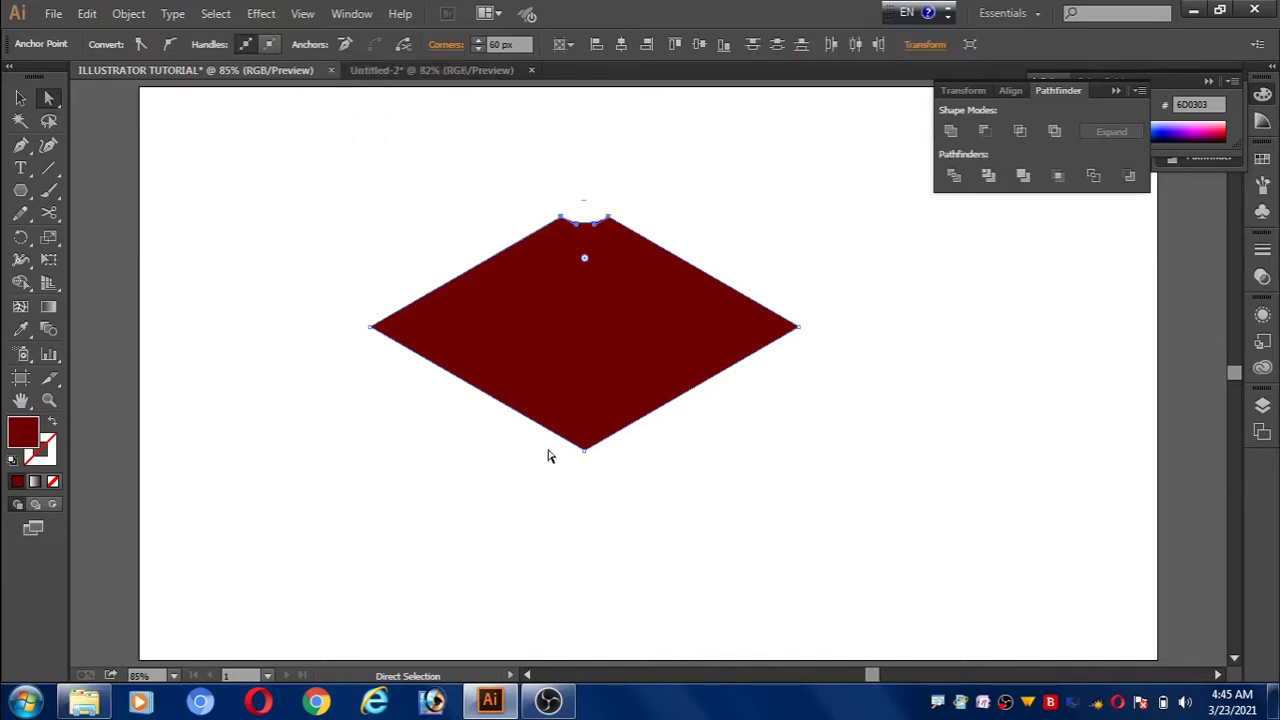
Step: Give the diamond's bottom anchor point an inverted round corner with a 60 px radius
left_click_drag(553, 439, 626, 480)
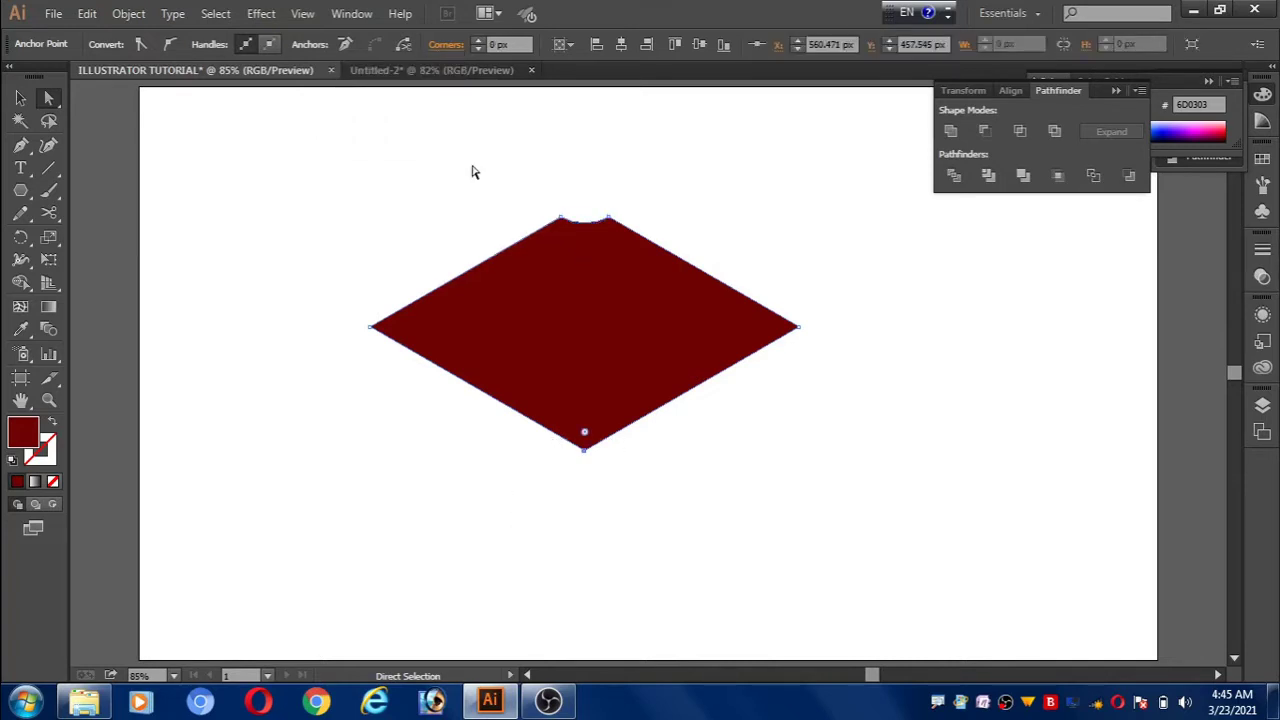
left_click(445, 46)
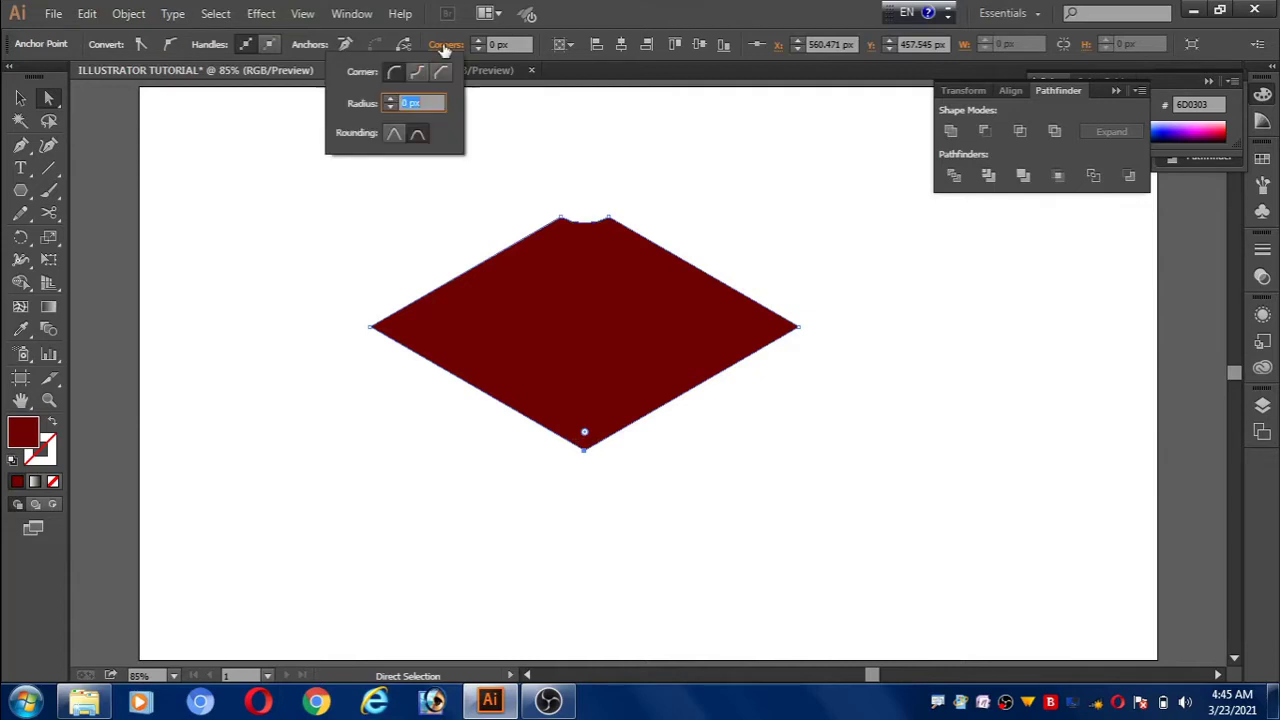
left_click(426, 104)
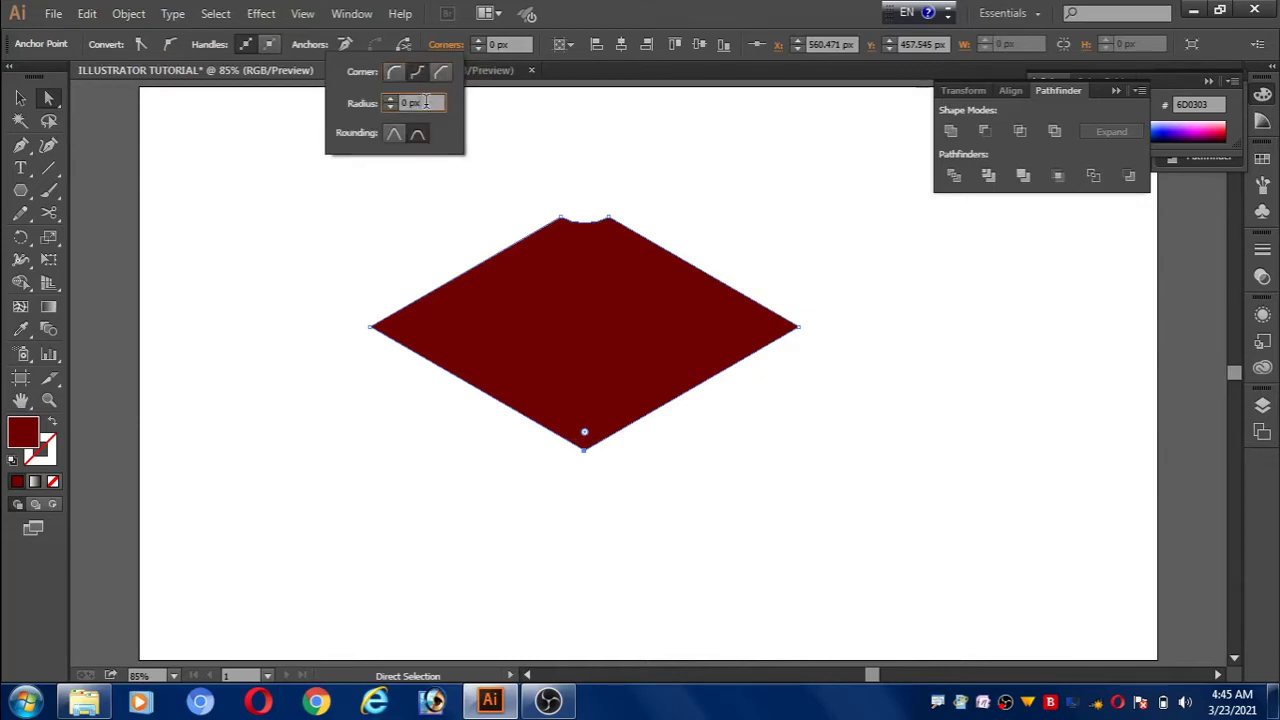
type("60")
right_click(474, 417)
left_click(474, 420)
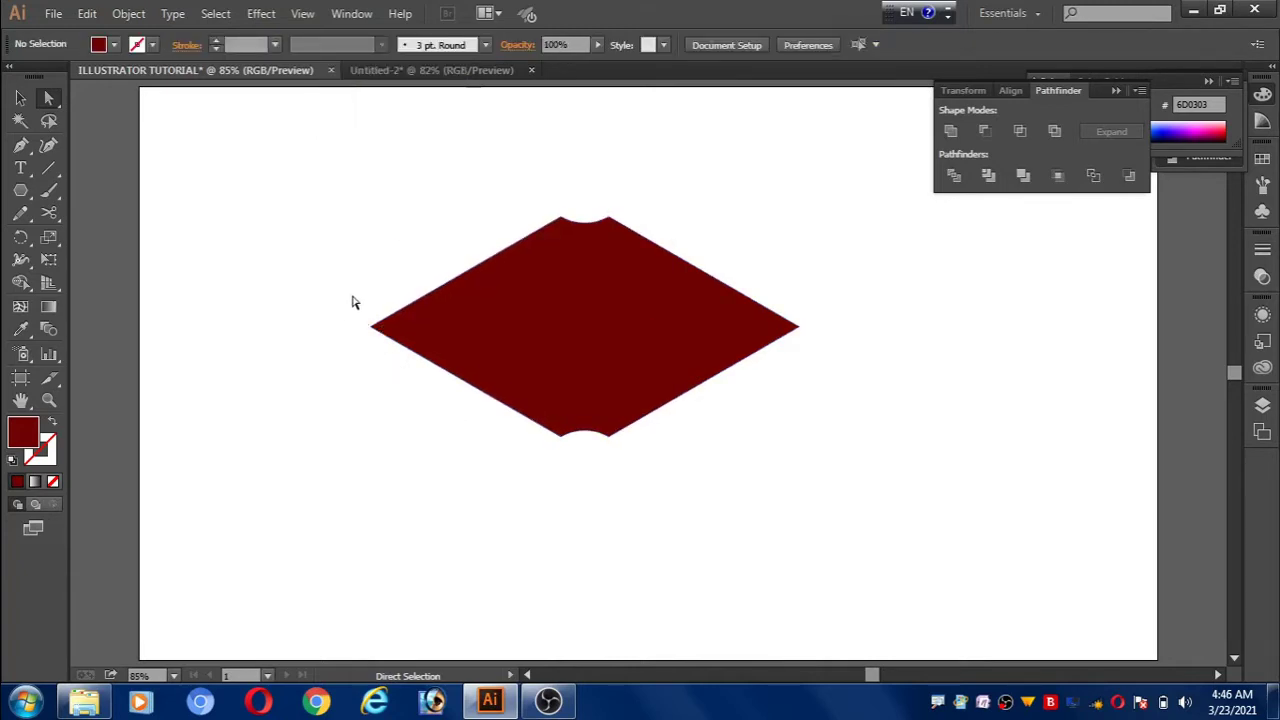
Step: Round the diamond's left corner with a 30 px radius
left_click_drag(352, 302, 402, 362)
left_click(446, 45)
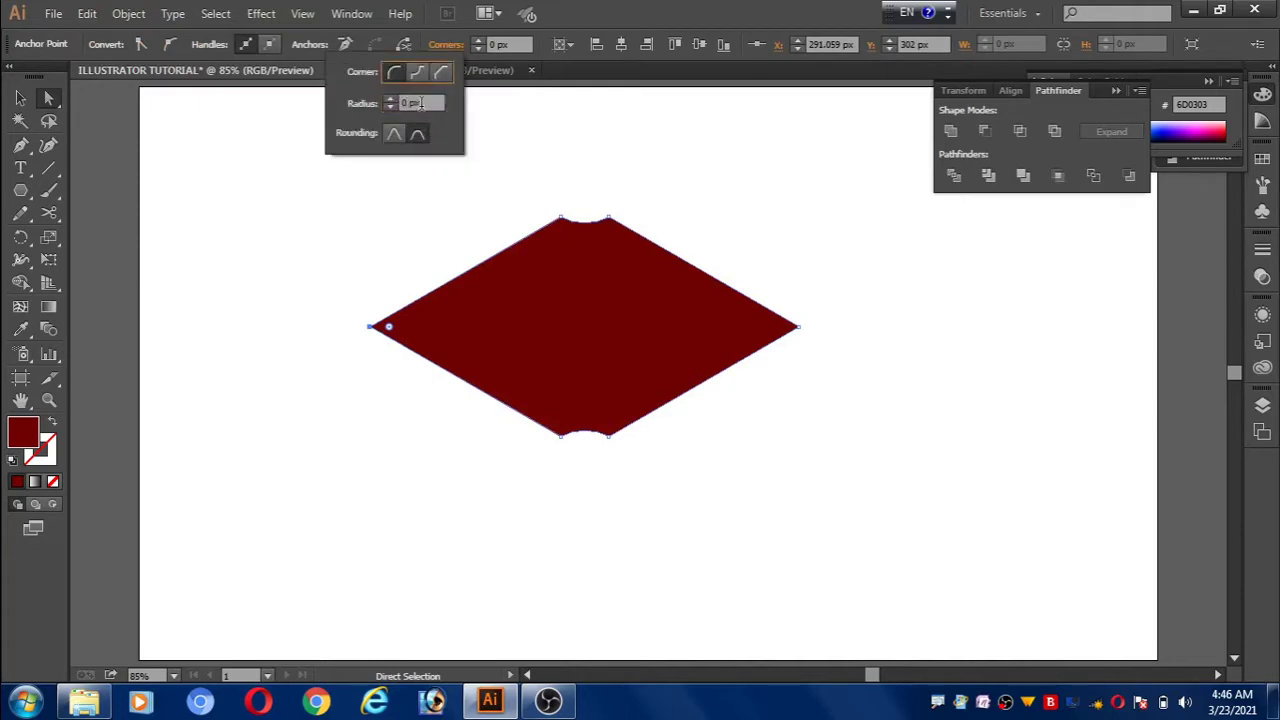
type("3")
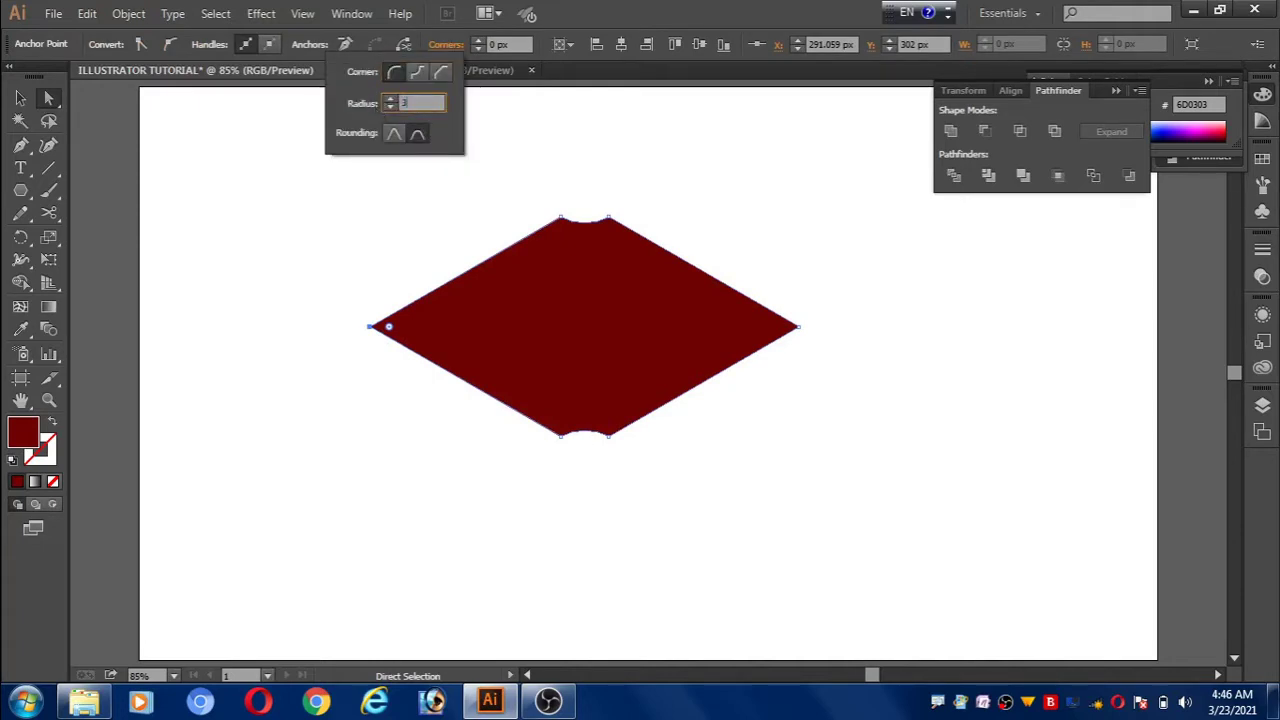
type("0")
key("Return")
left_click(414, 224)
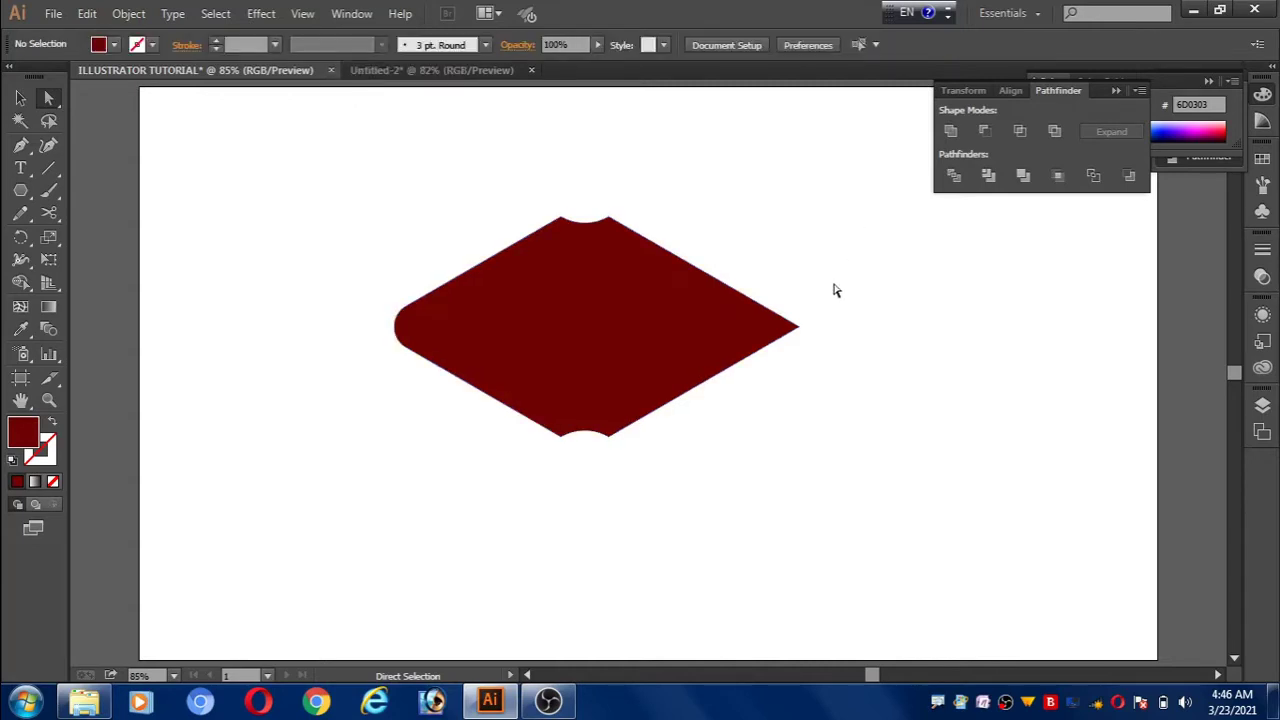
Step: Round the diamond's right corner with the round corner style and a 30 px radius
left_click_drag(820, 306, 783, 356)
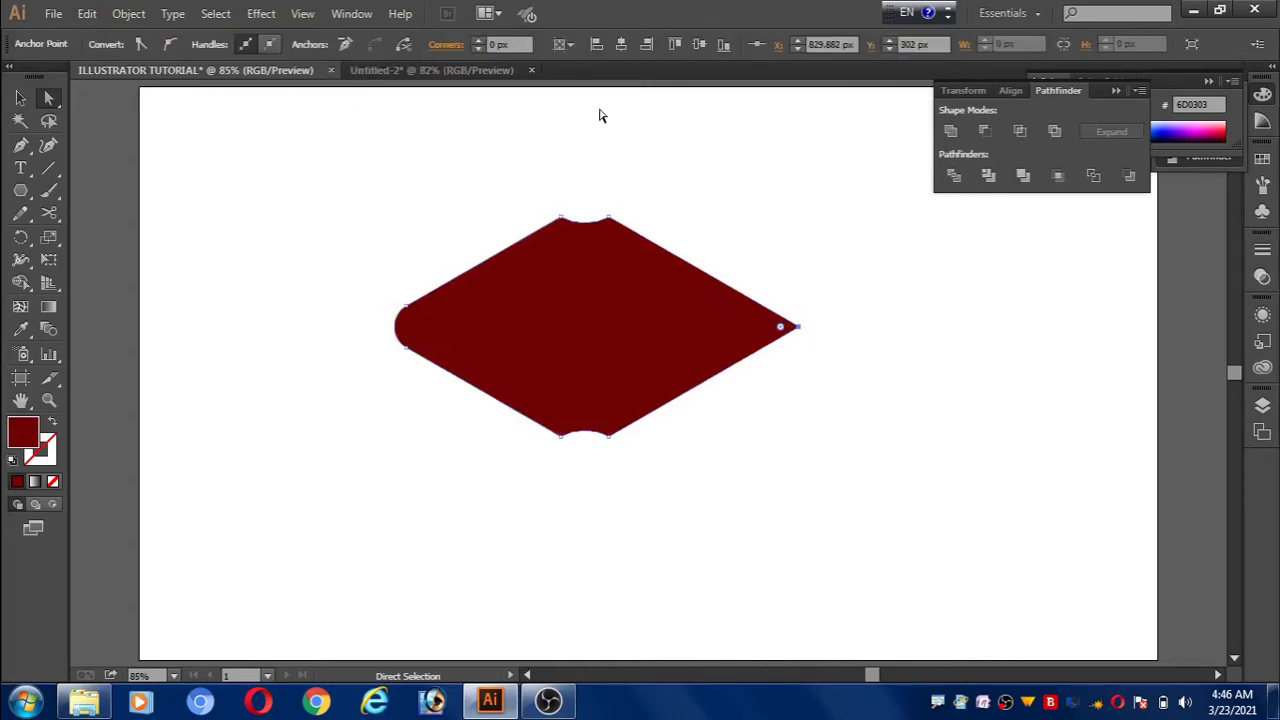
left_click(445, 44)
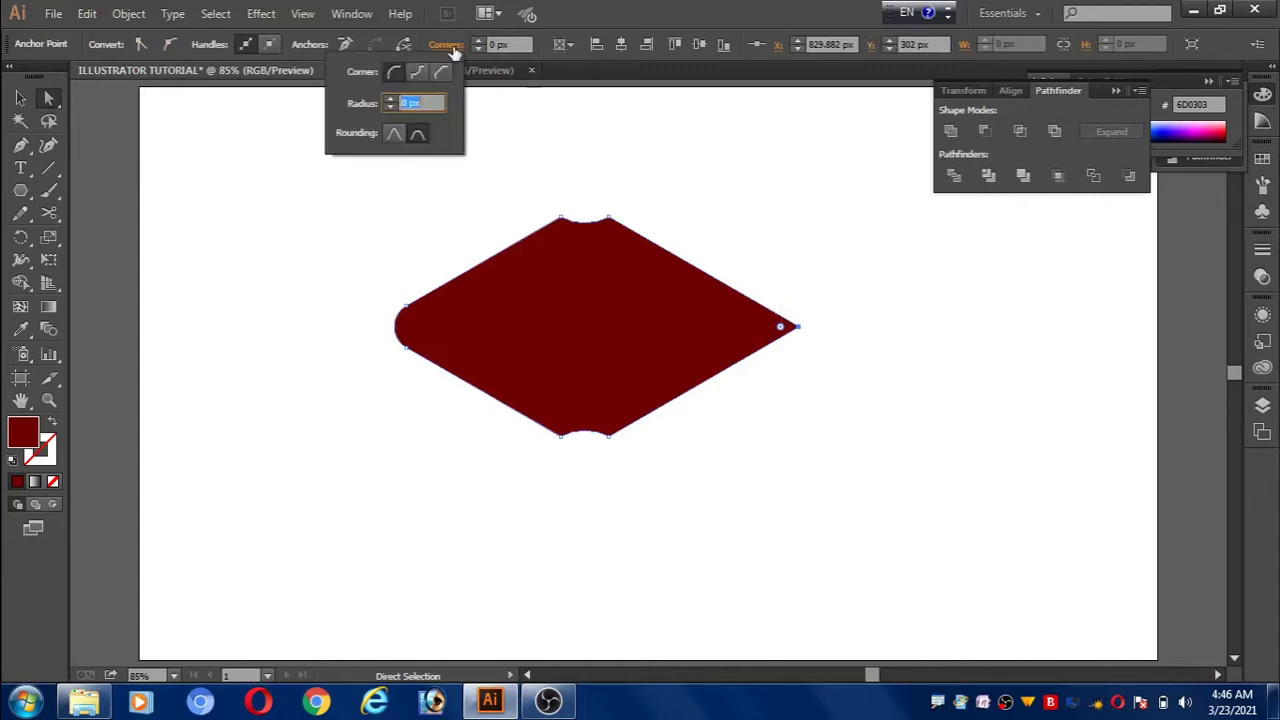
left_click(398, 74)
left_click_drag(427, 102, 366, 108)
type("30")
key("Return")
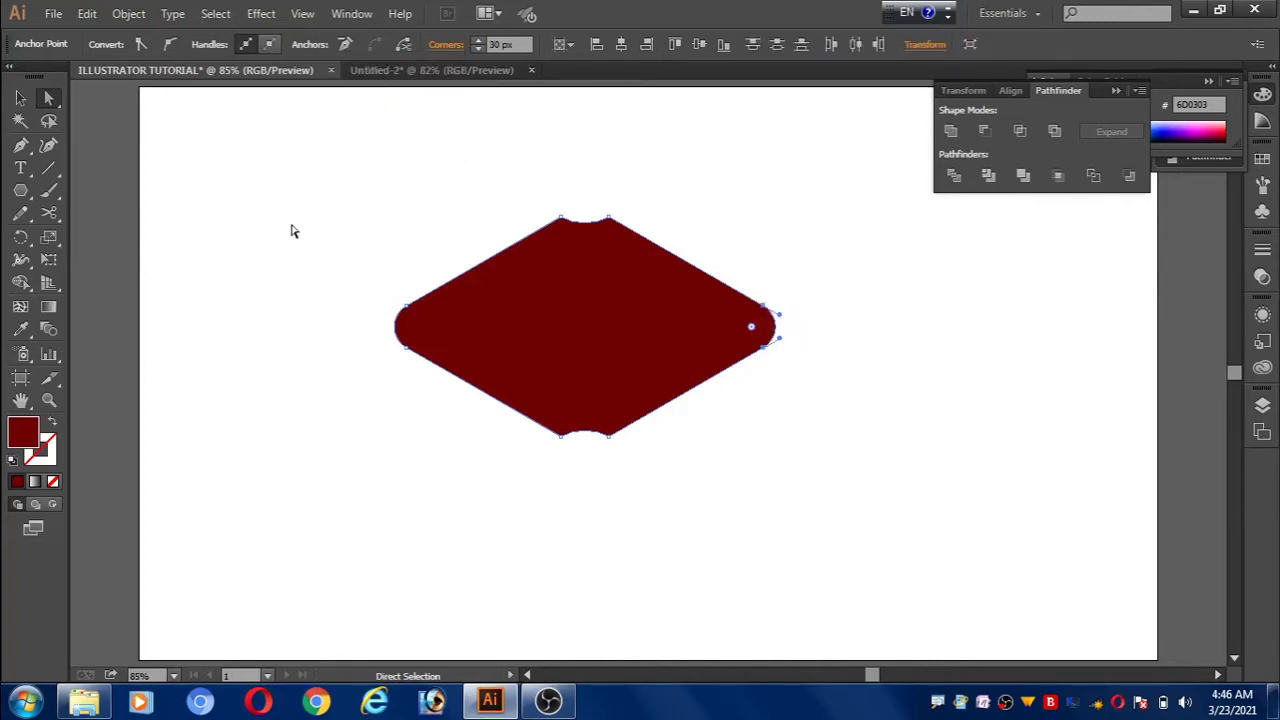
Step: Create an inner copy of the whole diamond with Offset Path at -10 px and miter joins
left_click(20, 98)
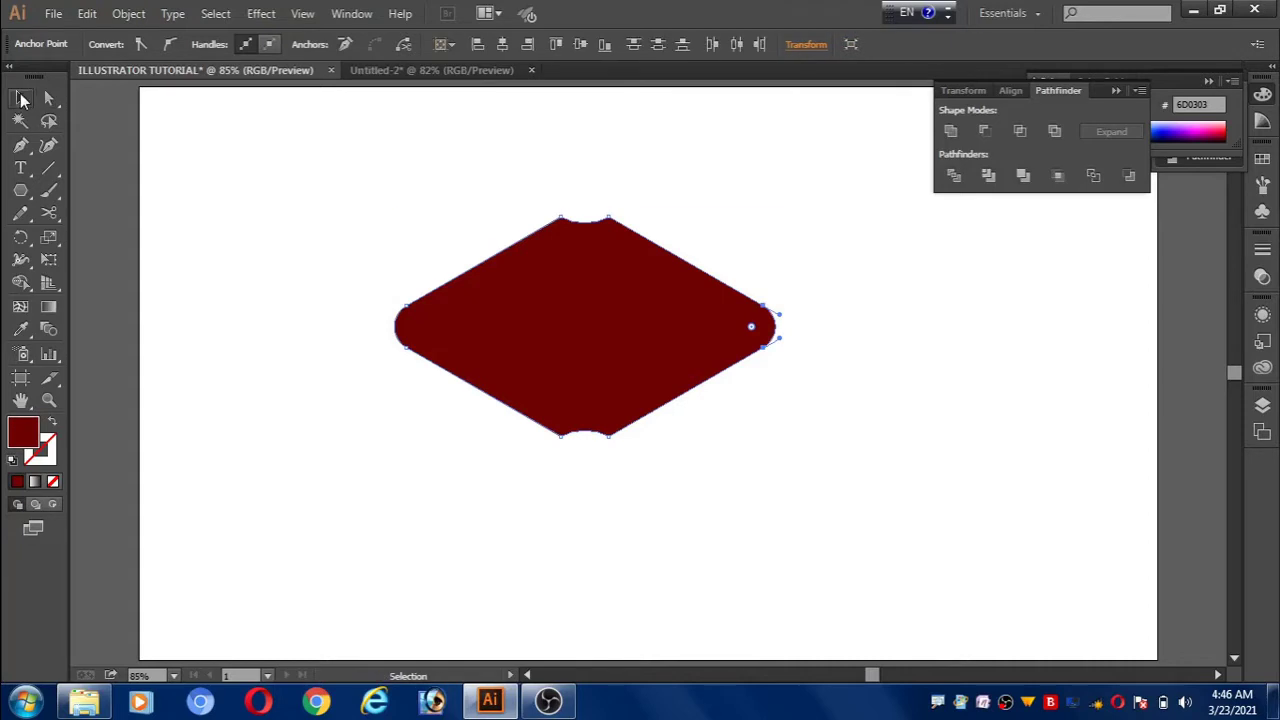
left_click(472, 319)
left_click(129, 14)
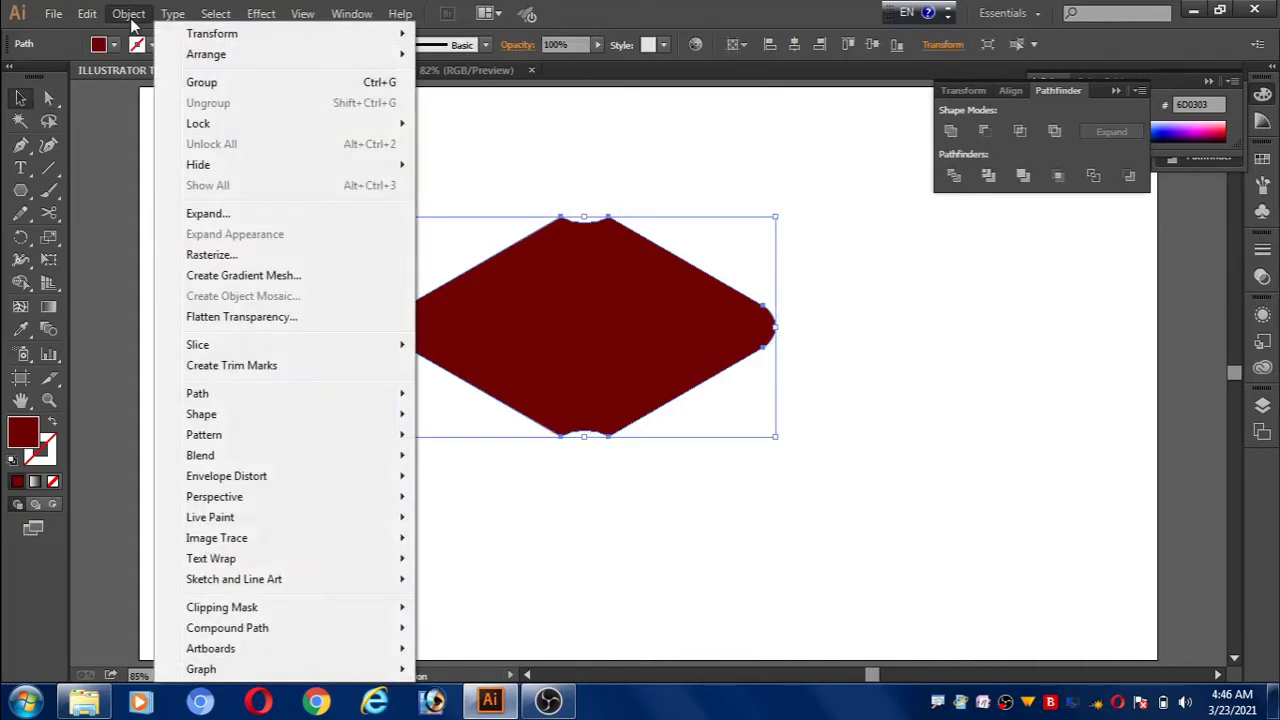
mouse_move(225, 395)
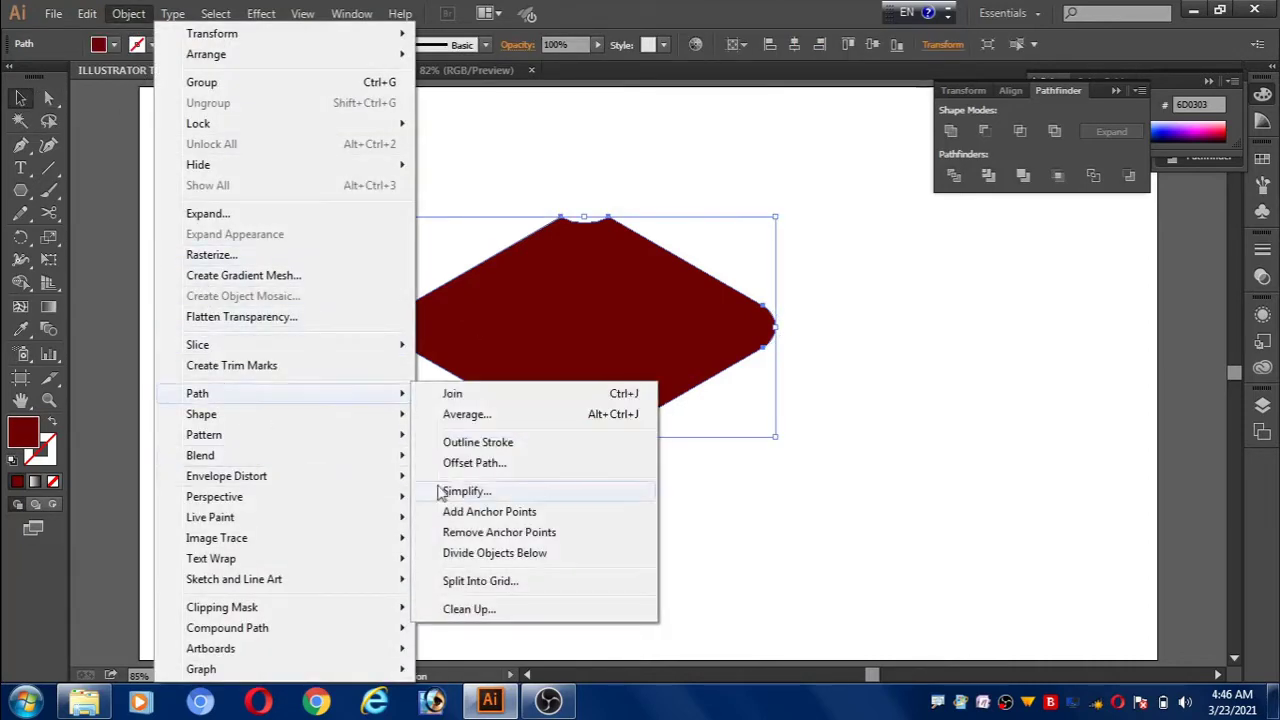
left_click(462, 466)
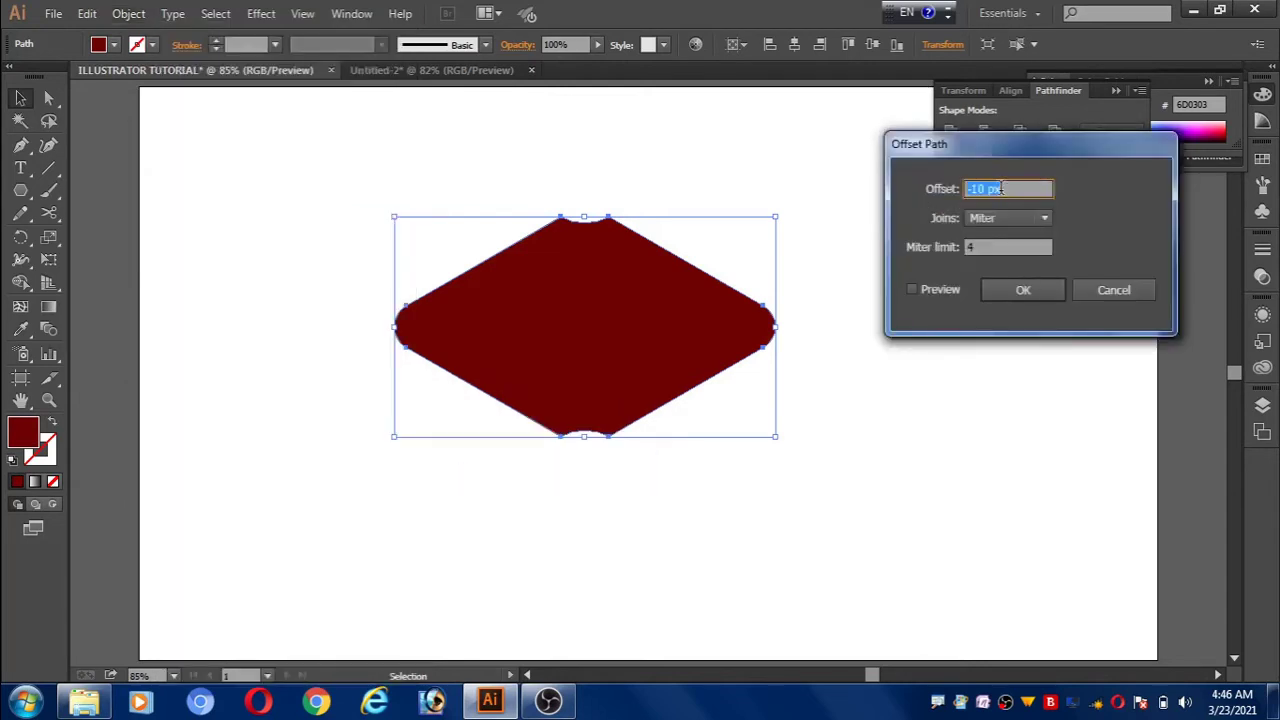
left_click(911, 289)
left_click(1031, 287)
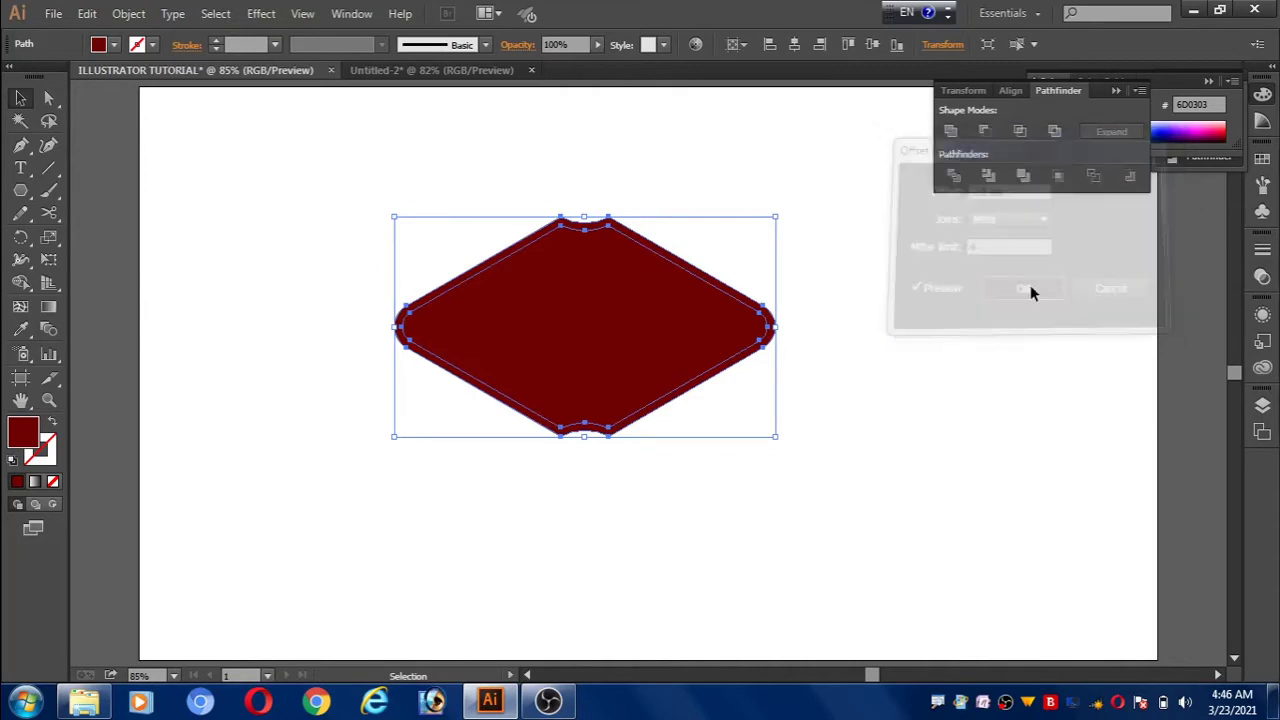
Step: Fill the inner offset shape with bright red FC0606
double_click(24, 434)
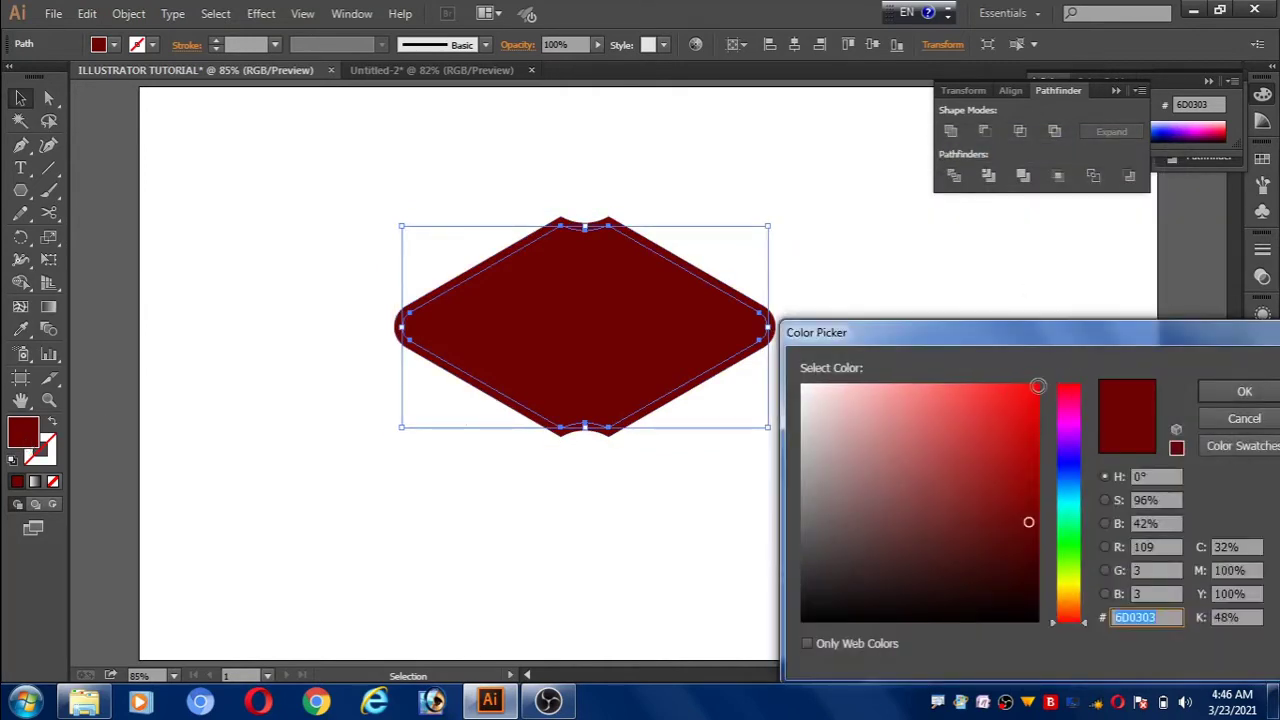
left_click(1037, 384)
left_click(1215, 392)
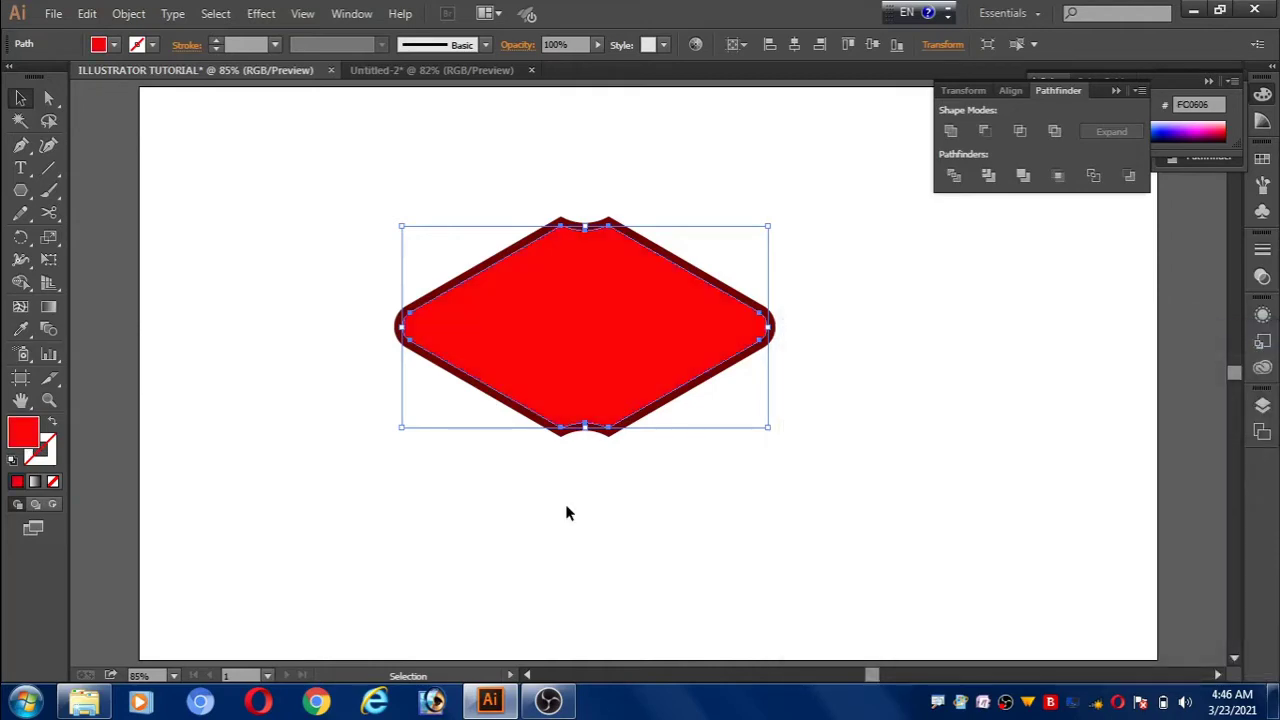
Step: Create a further inner copy of the bright red diamond with Offset Path at -10 px and miter joins
left_click(122, 16)
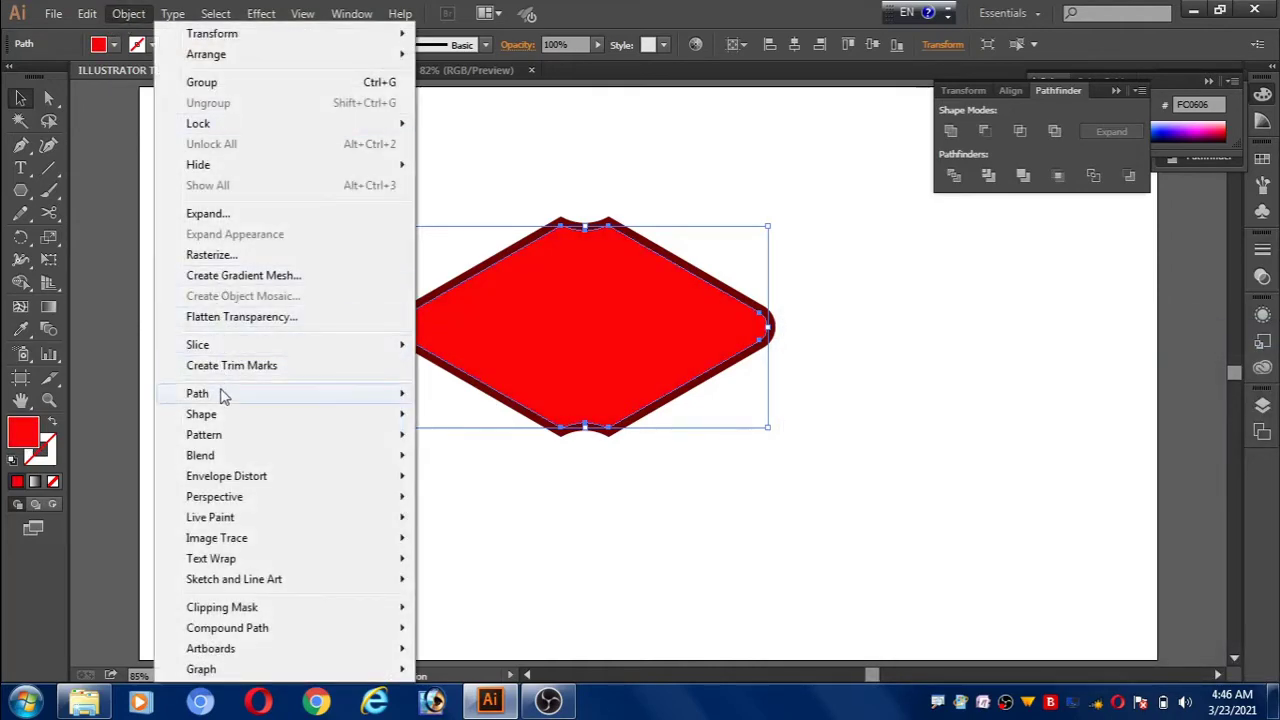
mouse_move(265, 394)
left_click(488, 464)
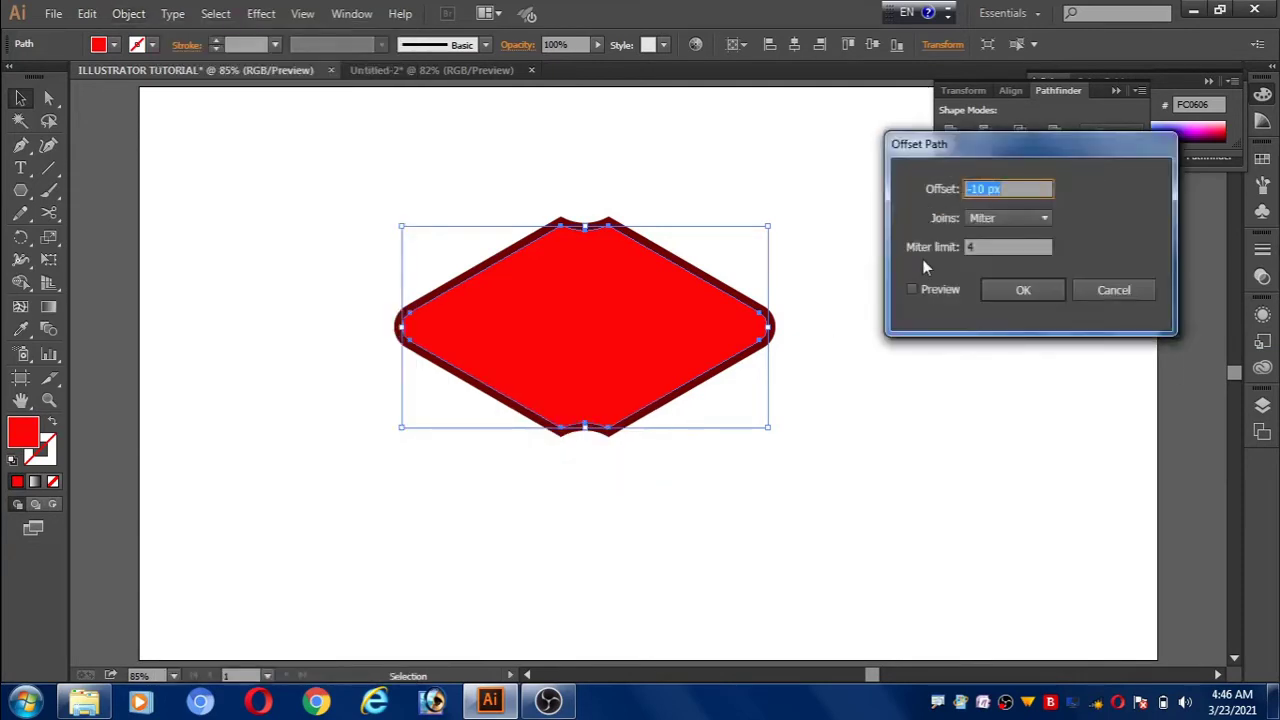
left_click_drag(1014, 189, 994, 188)
left_click(913, 289)
left_click(1022, 290)
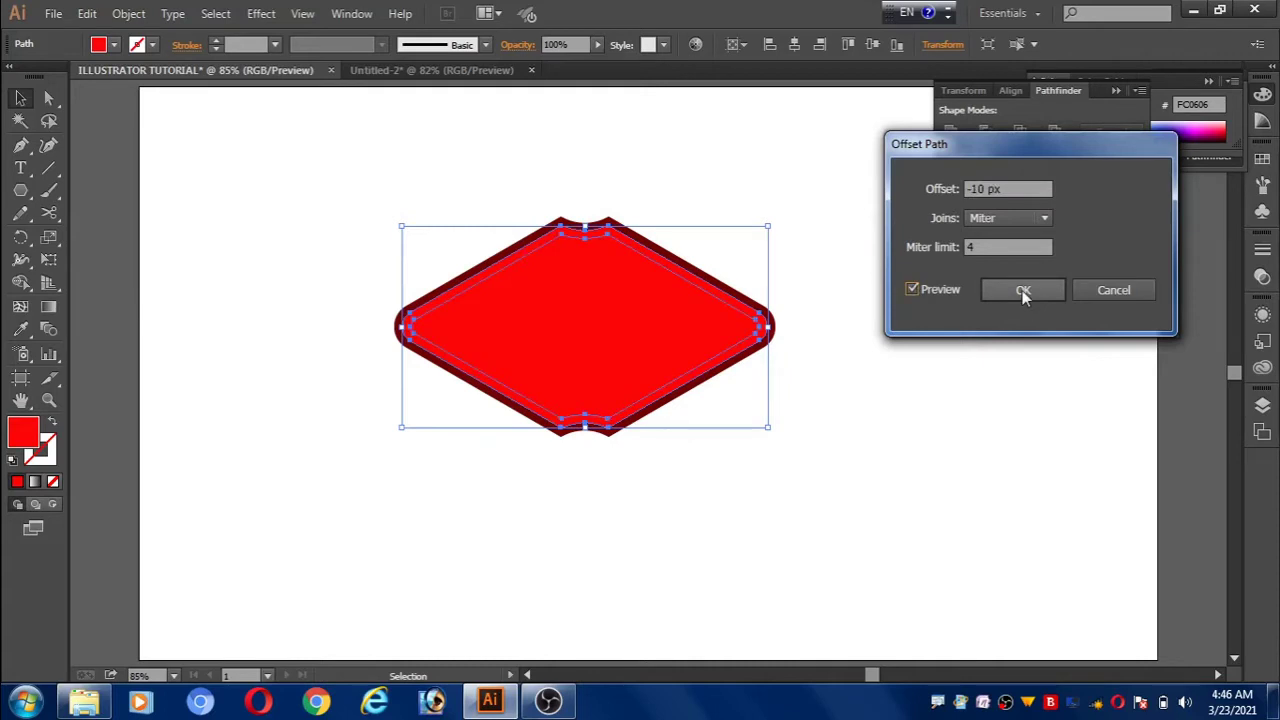
Step: Fill the new inner diamond with the dark red 6D0303 sampled from the outer border
left_click(22, 336)
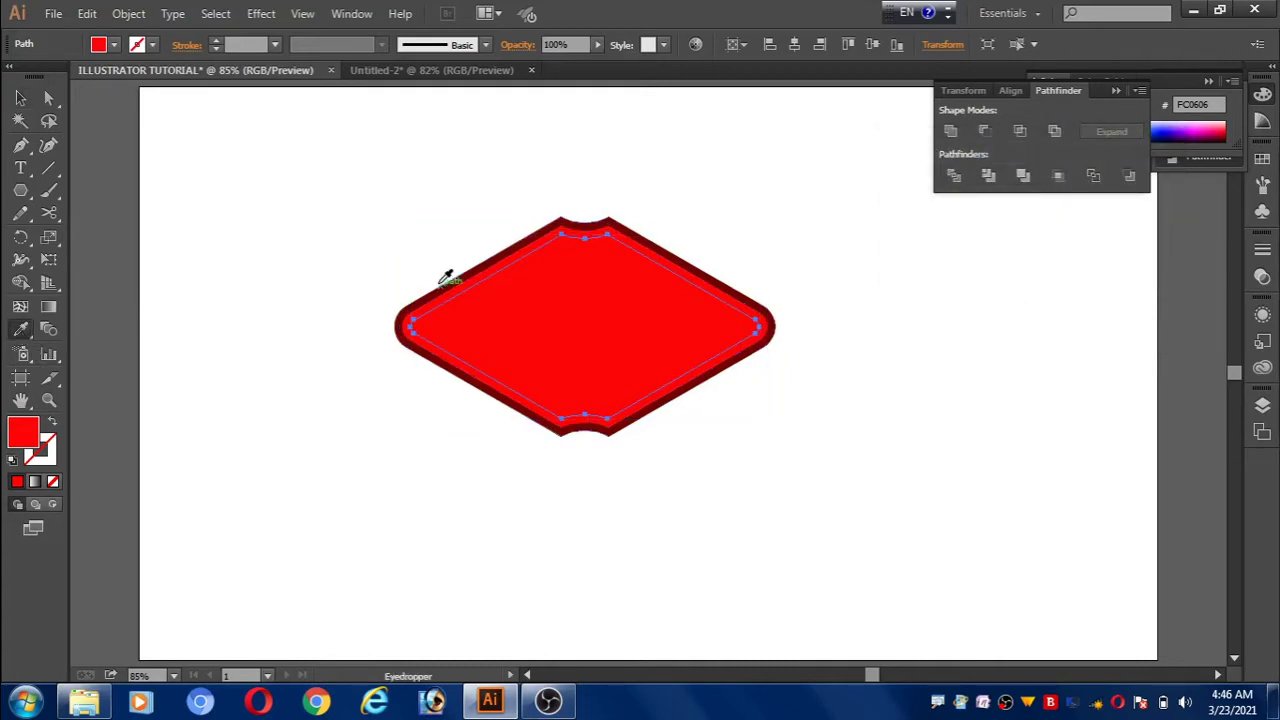
left_click(445, 284)
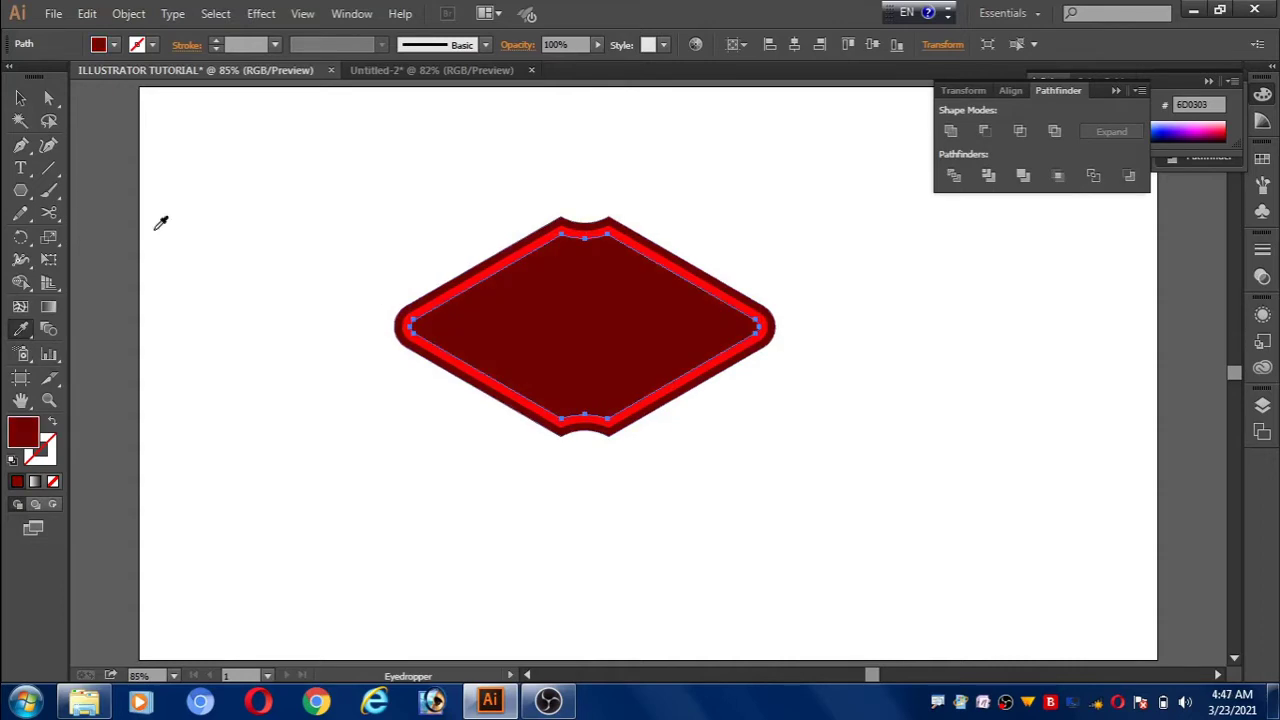
left_click(18, 100)
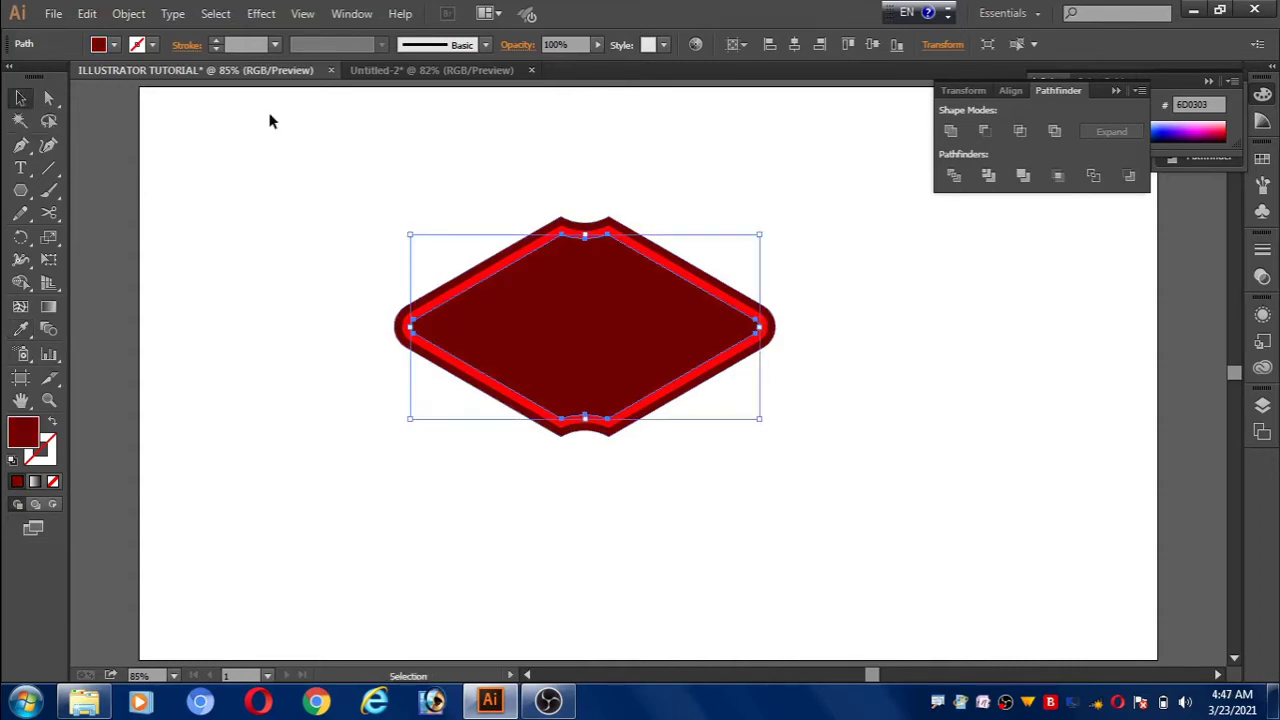
Step: Offset the dark red inner diamond inward by -10 px with miter joins
left_click(130, 15)
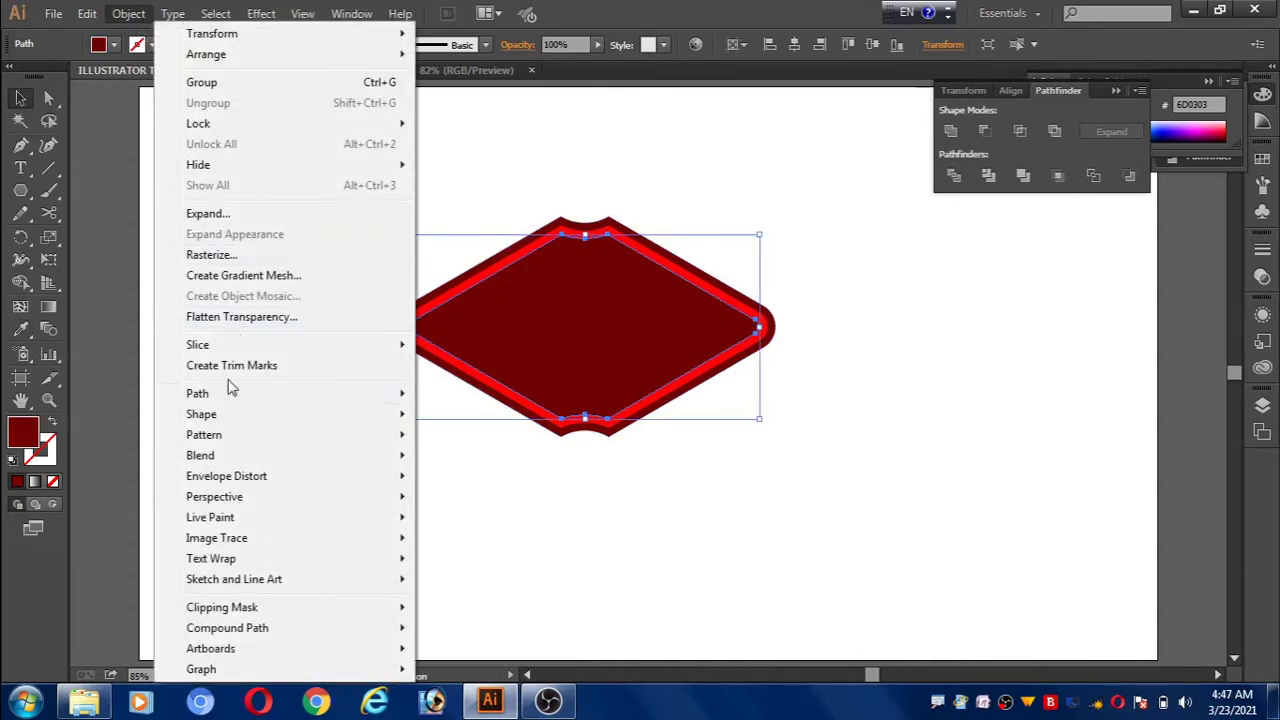
mouse_move(228, 393)
left_click(470, 466)
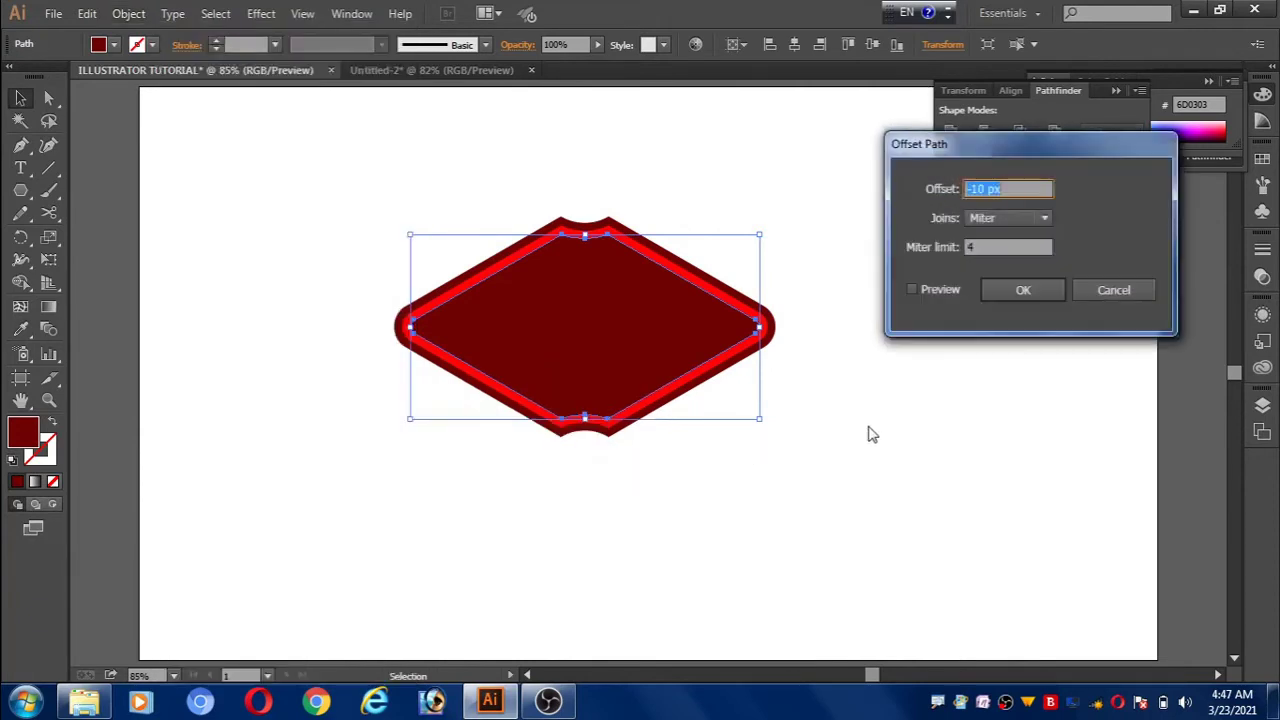
left_click_drag(1024, 188, 958, 188)
left_click(912, 289)
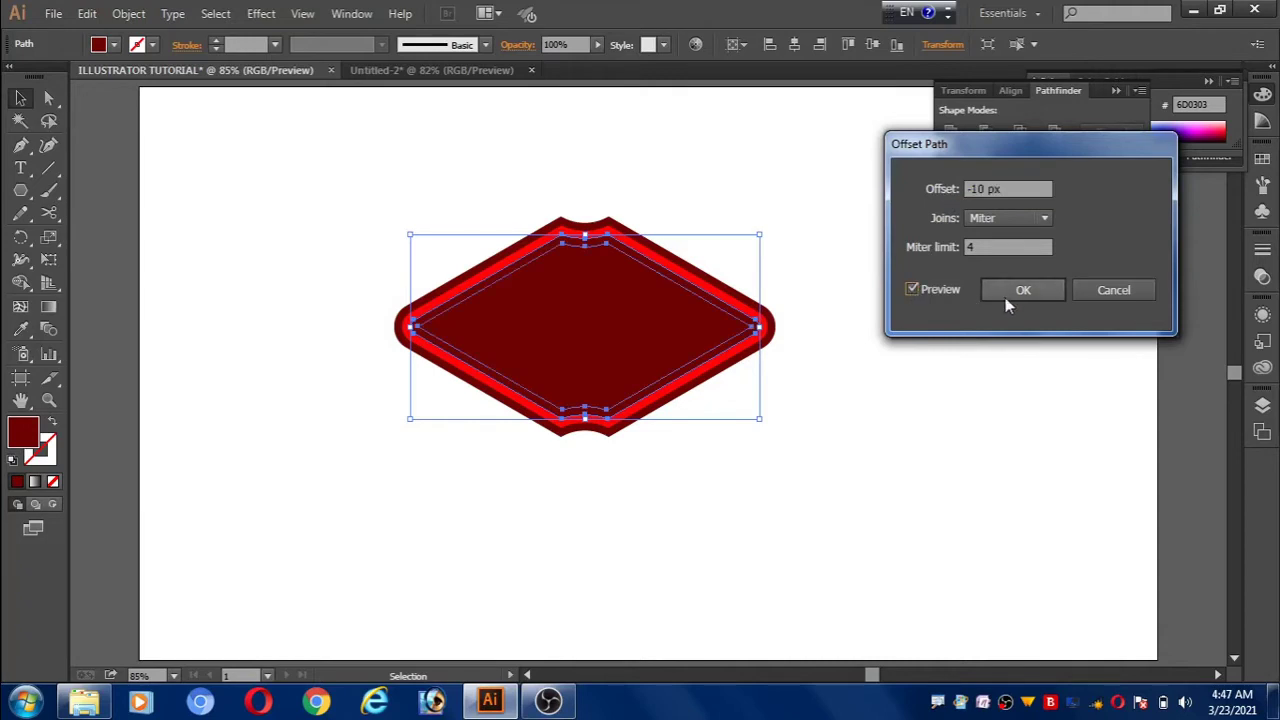
left_click(1009, 289)
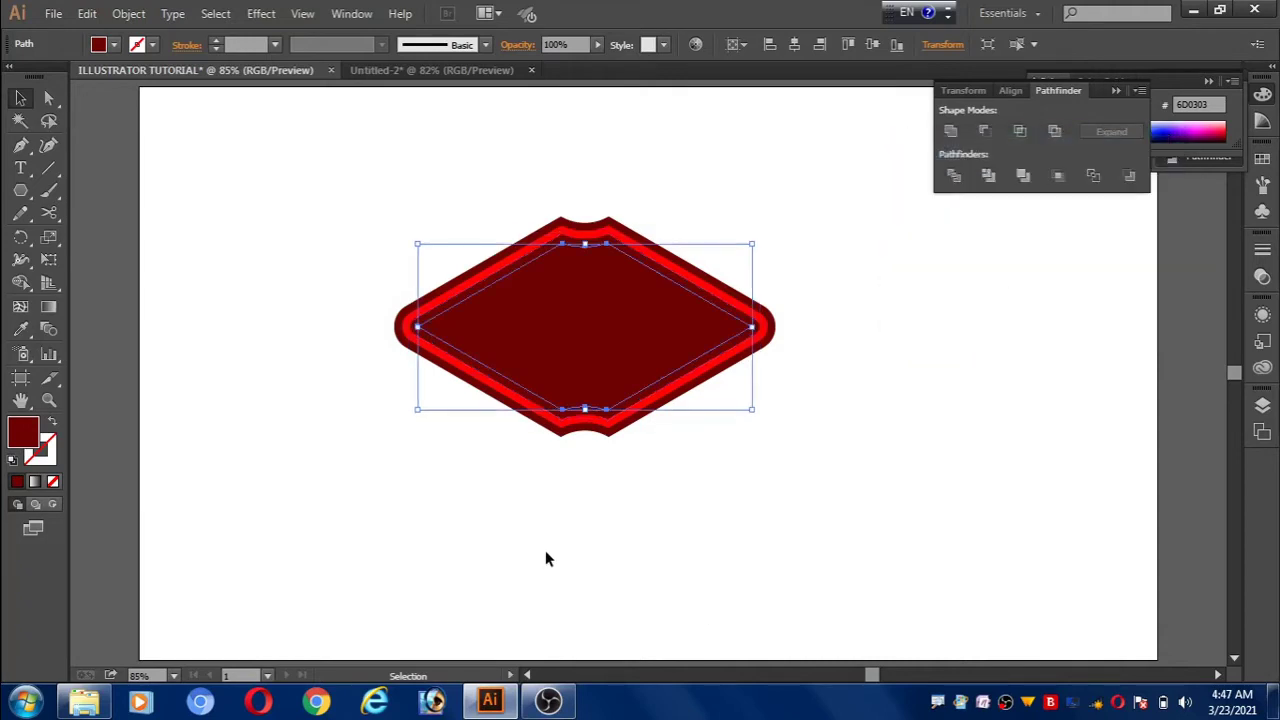
Step: Sample bright red FC0606 for the innermost diamond and swap it to the stroke, leaving no fill
left_click(21, 330)
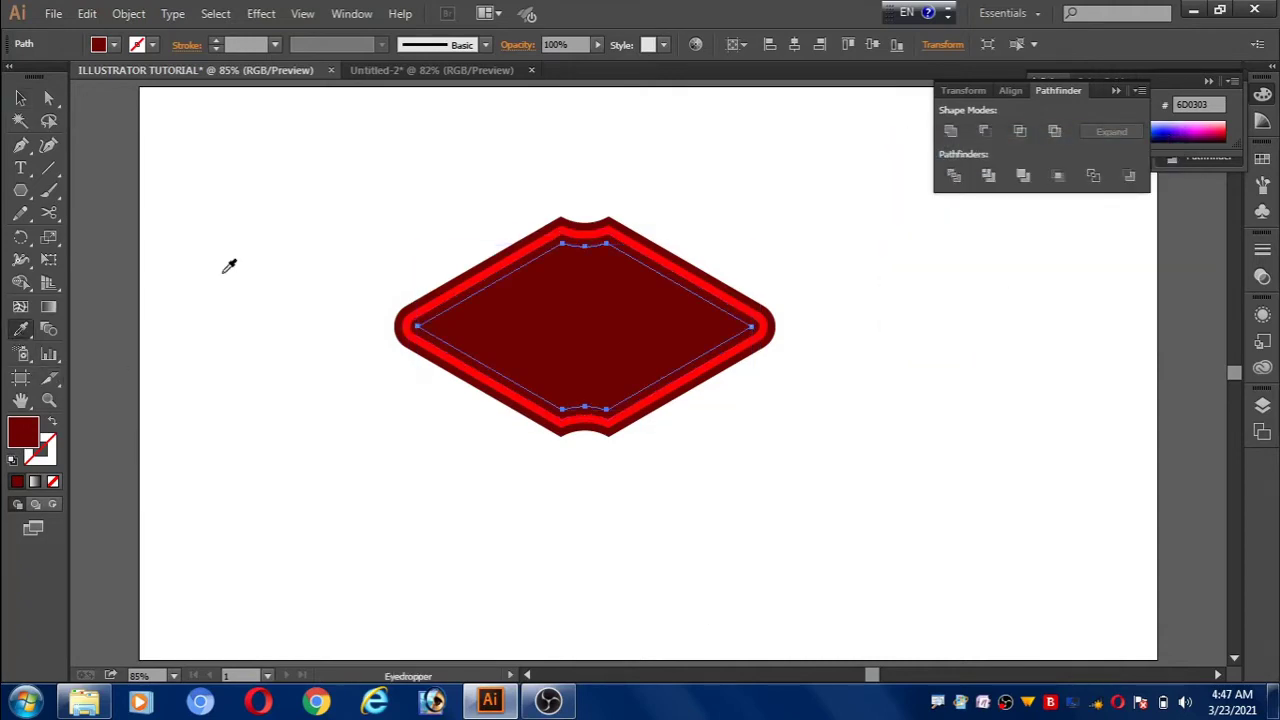
left_click(455, 279)
left_click(457, 289)
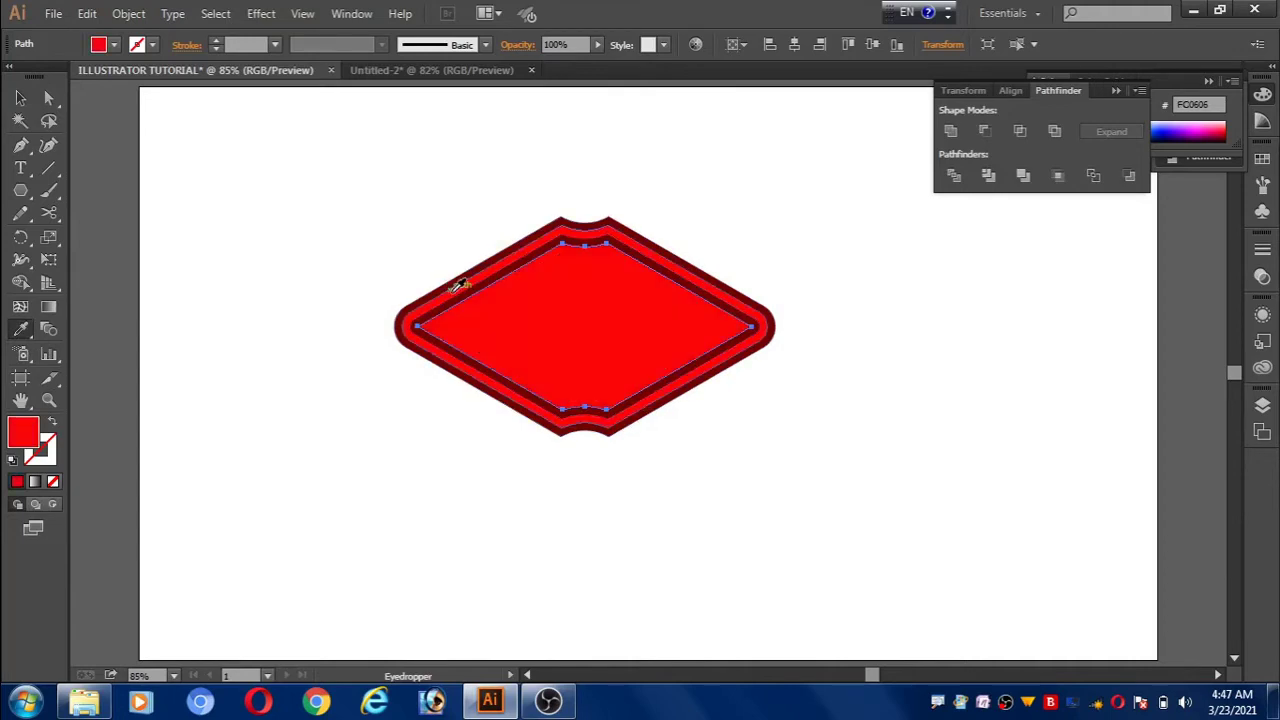
left_click(52, 424)
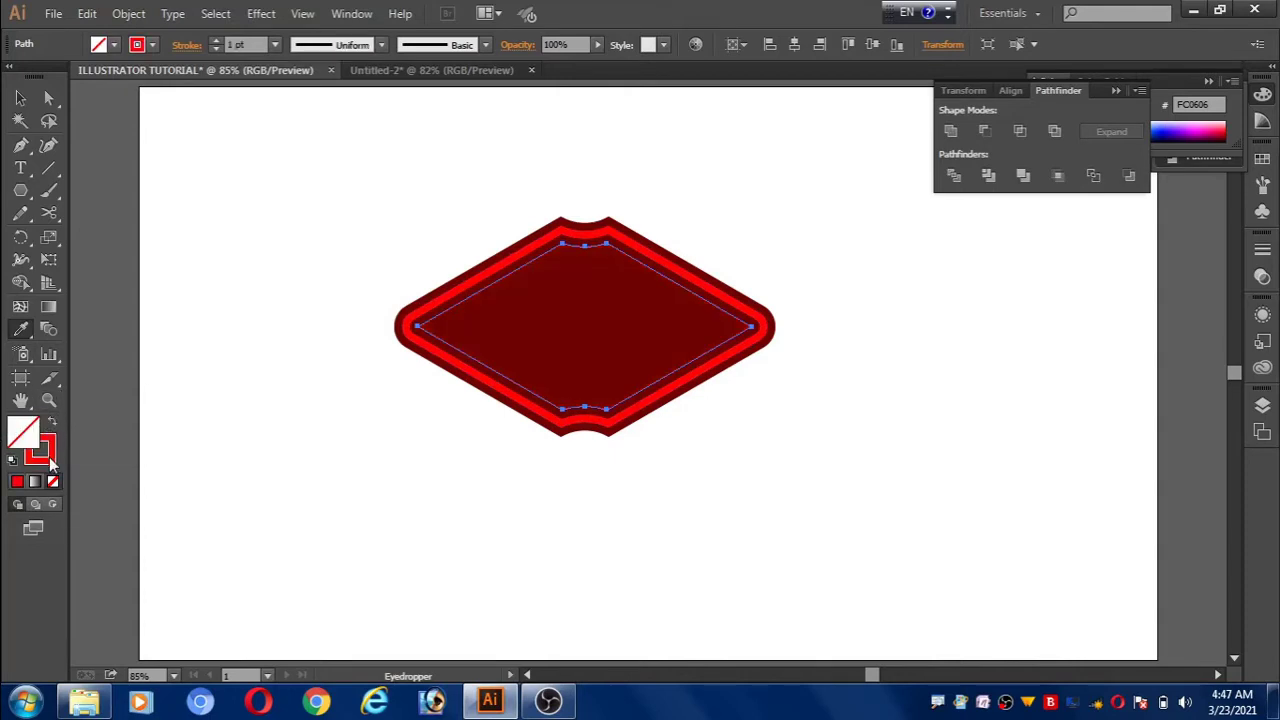
left_click(50, 458)
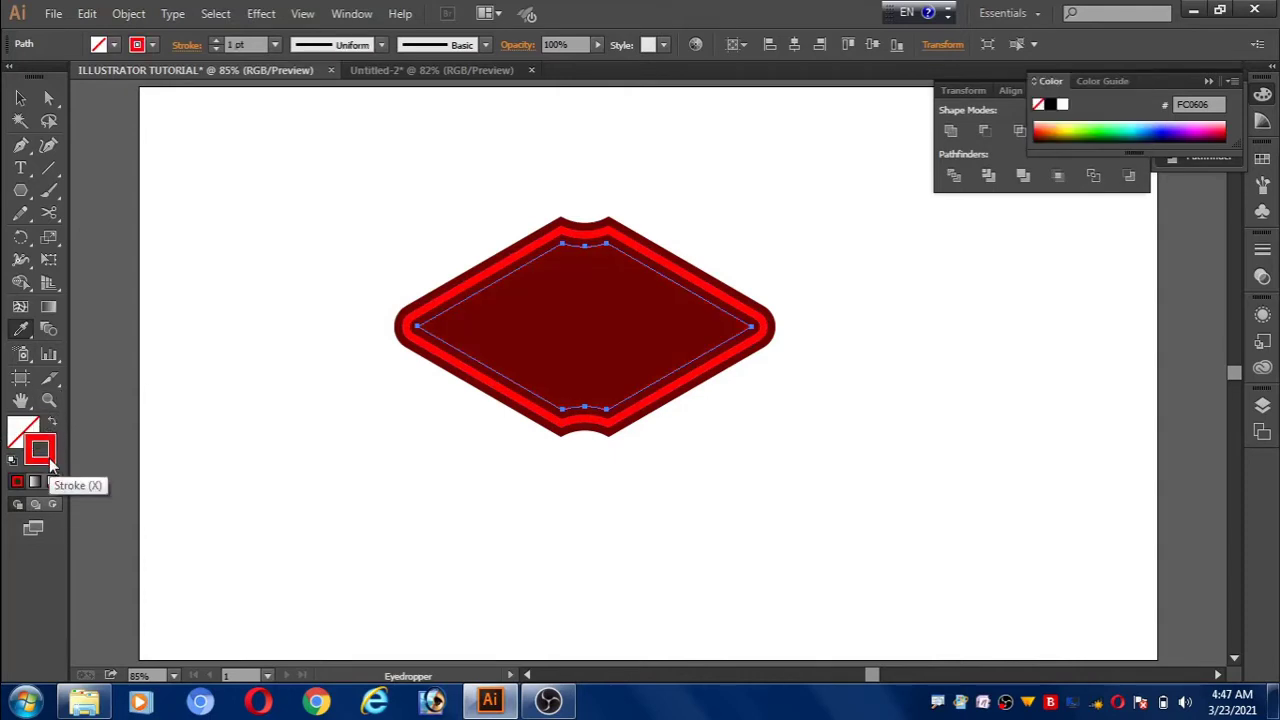
Step: Style the innermost outline as a dotted stroke: 6 pt weight, round cap and corner, dashed line with 0 pt dash and 9.824 pt gap
left_click(187, 46)
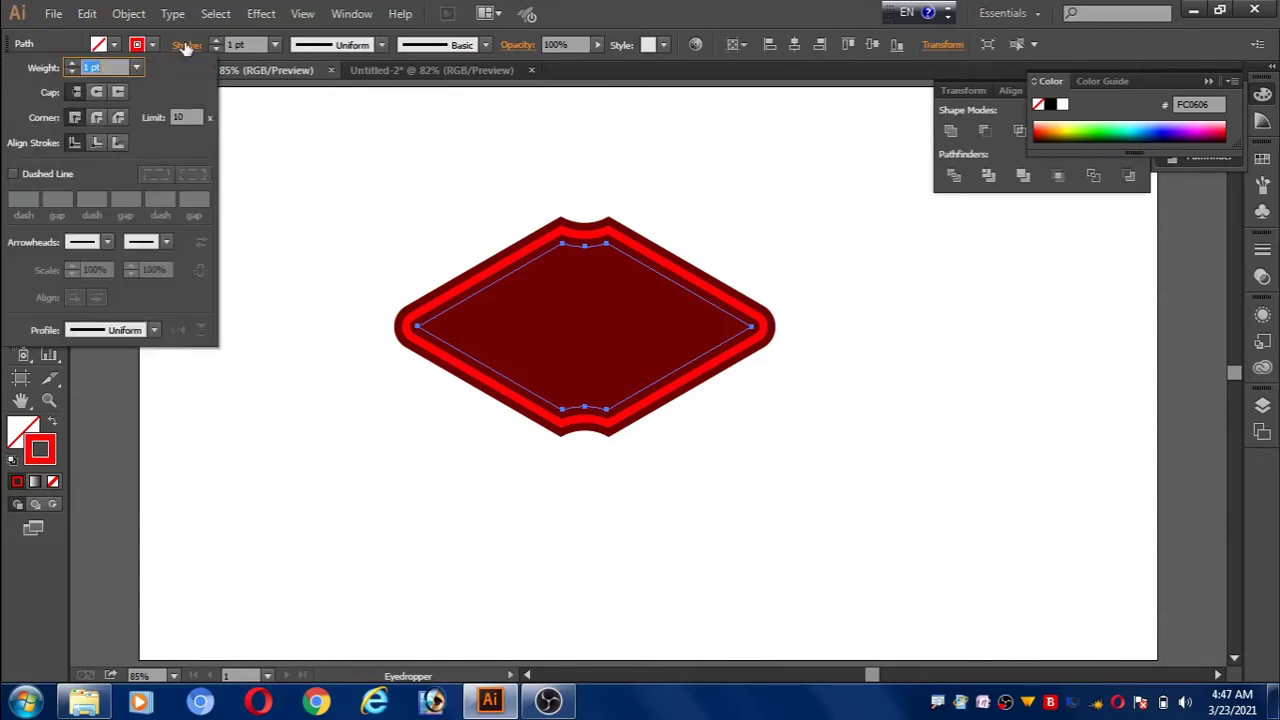
left_click(97, 93)
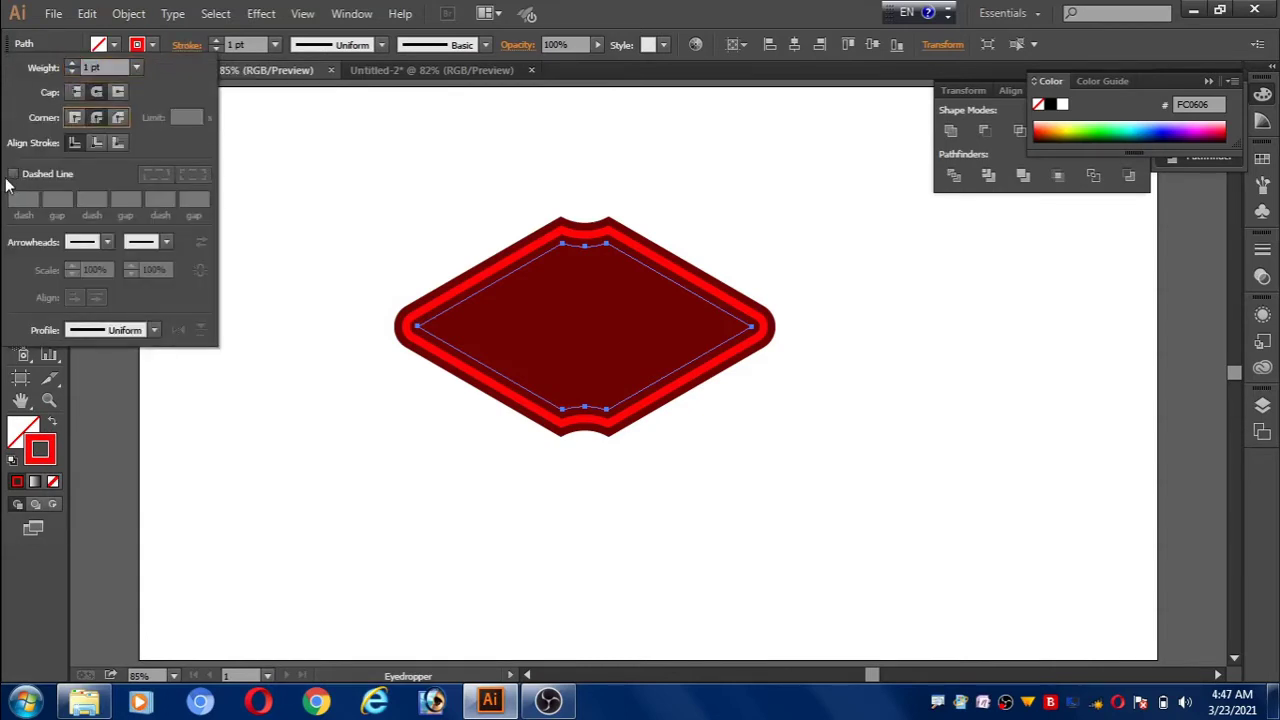
left_click(13, 175)
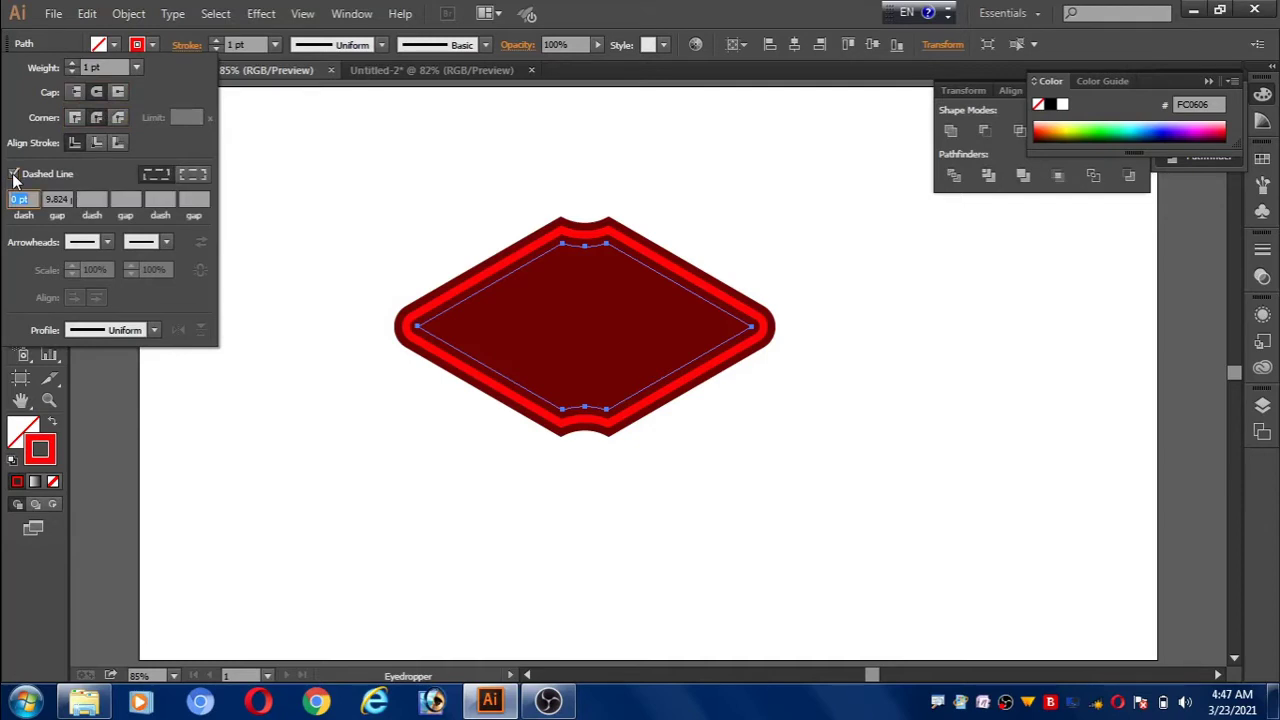
left_click(71, 63)
left_click(49, 401)
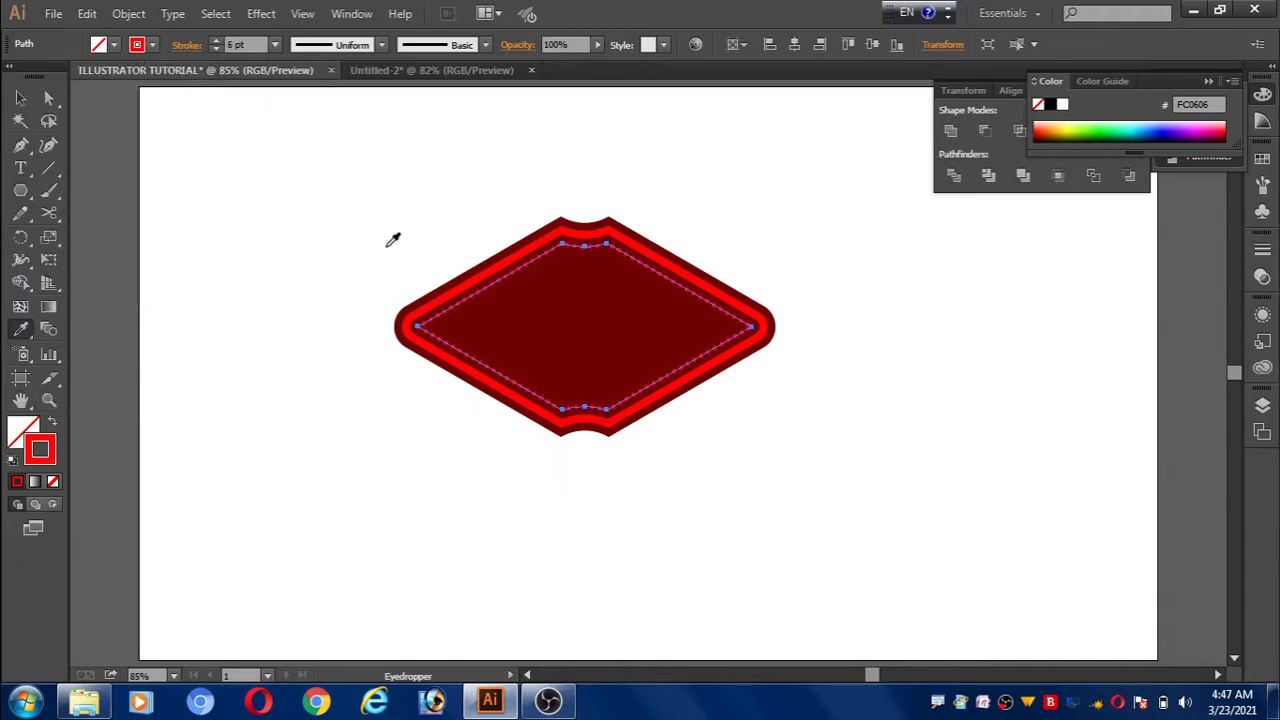
left_click(49, 401)
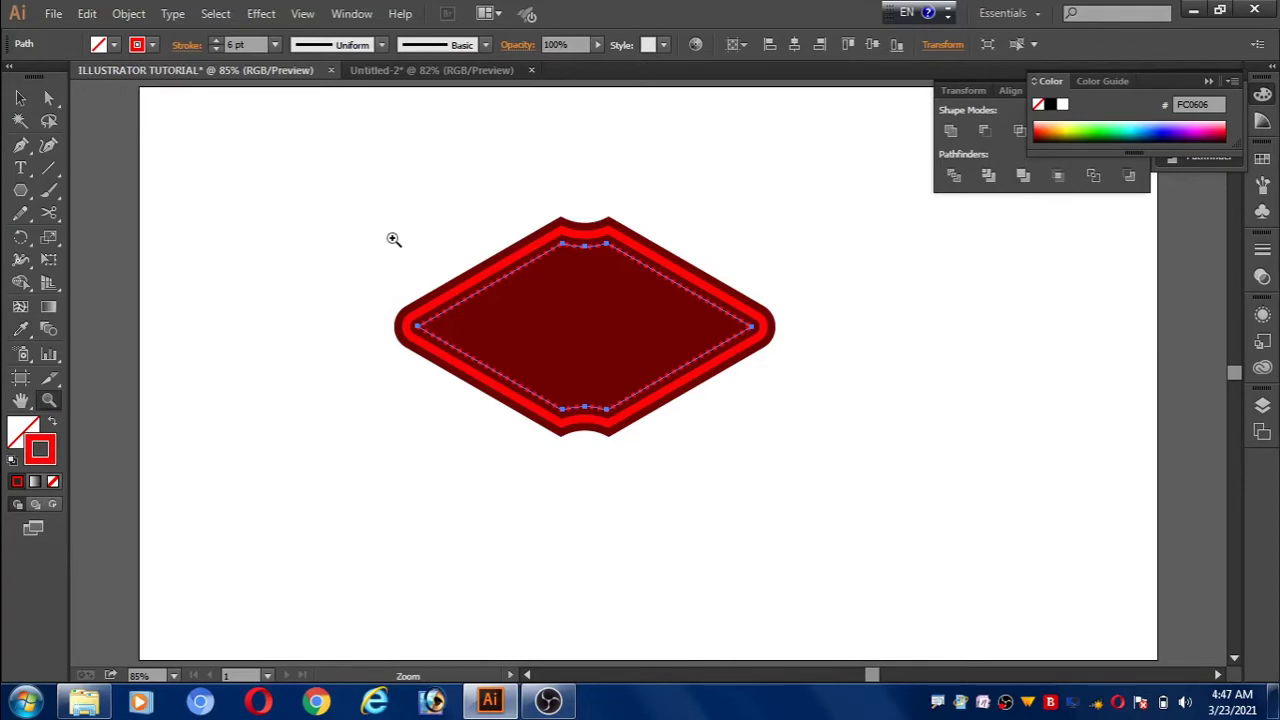
left_click_drag(393, 239, 791, 440)
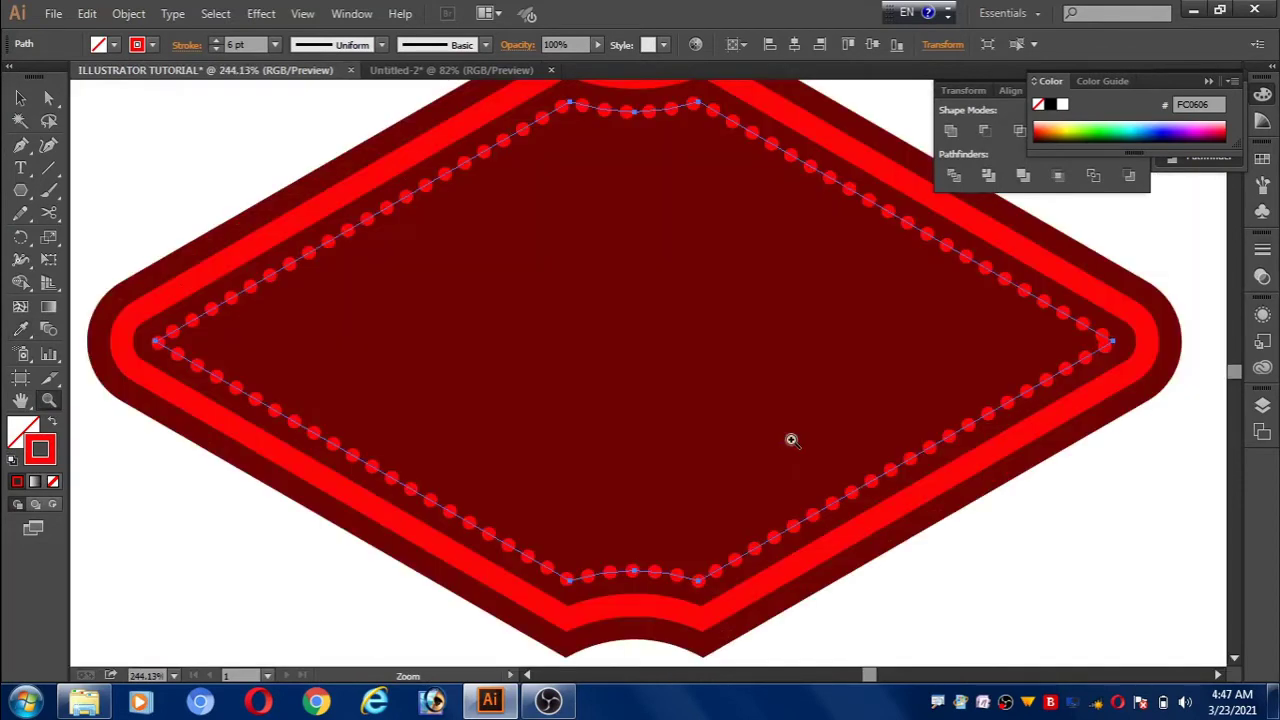
key("ctrl+0")
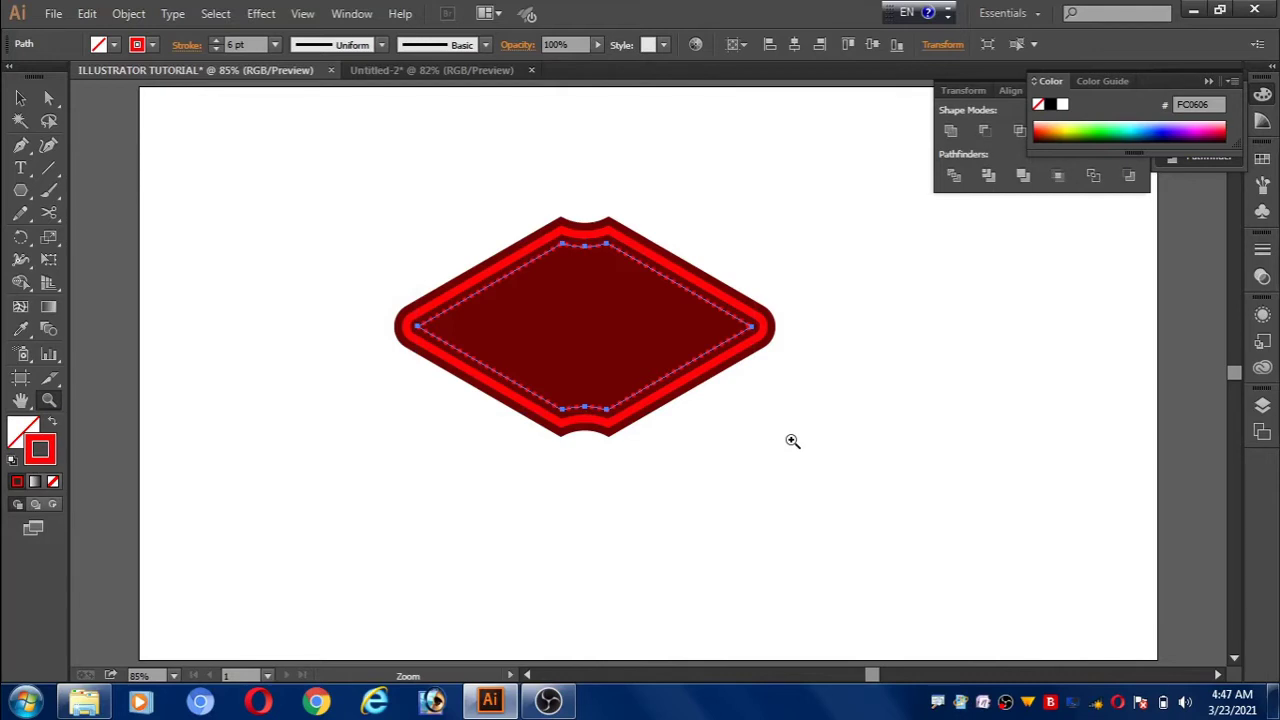
left_click(21, 98)
left_click(251, 240)
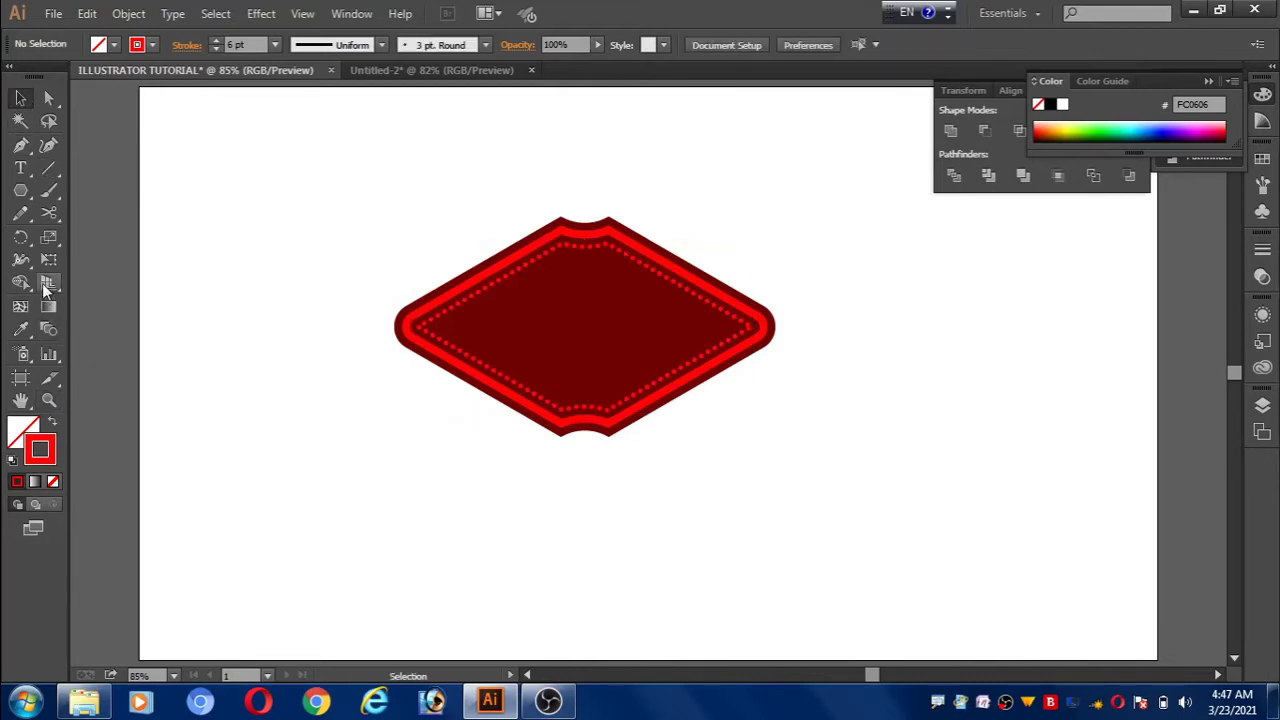
Step: Draw a small circle filled with FC0606 and no stroke inside the diamond's left corner, and duplicate it horizontally into the right corner
left_click(49, 400)
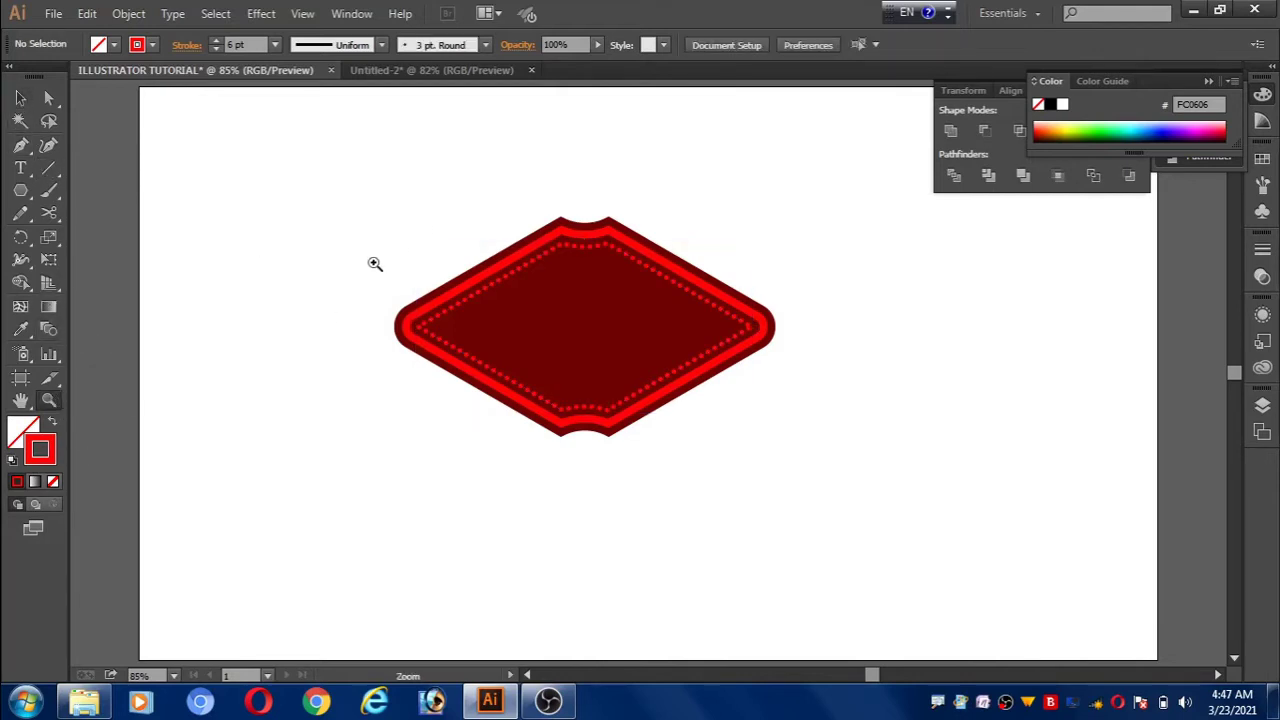
left_click_drag(373, 264, 814, 394)
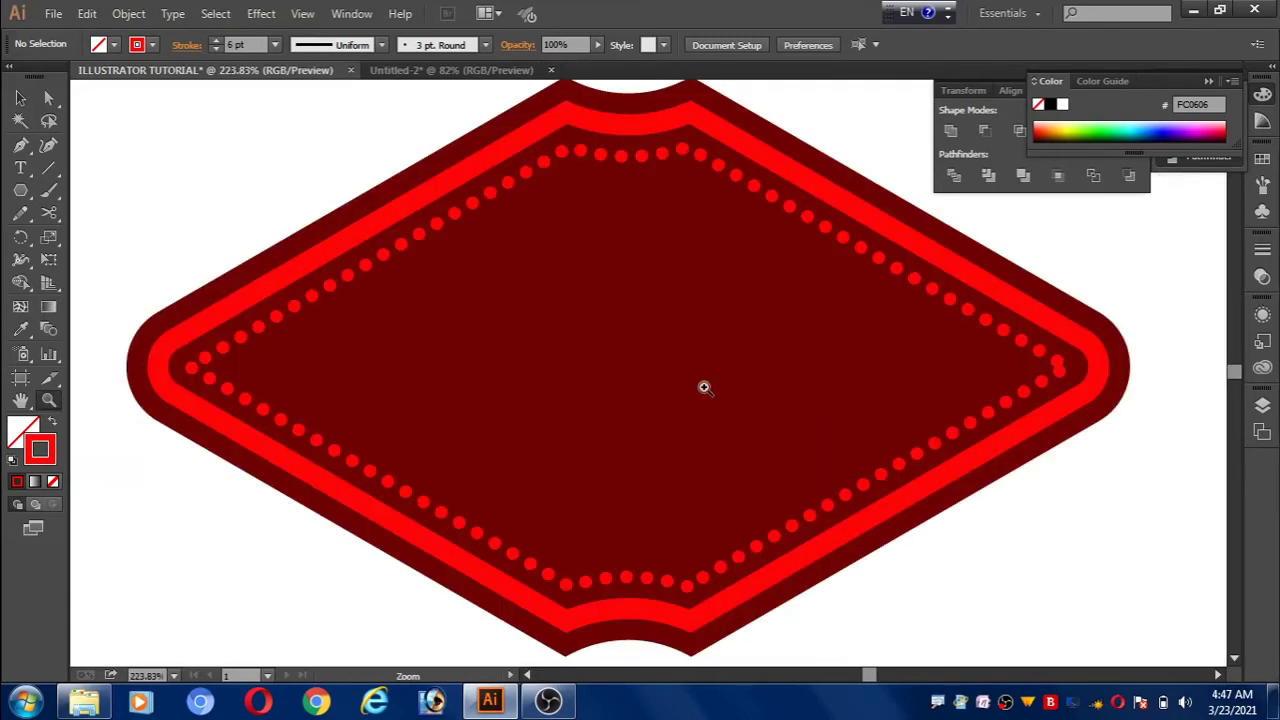
left_click_drag(20, 190, 74, 233)
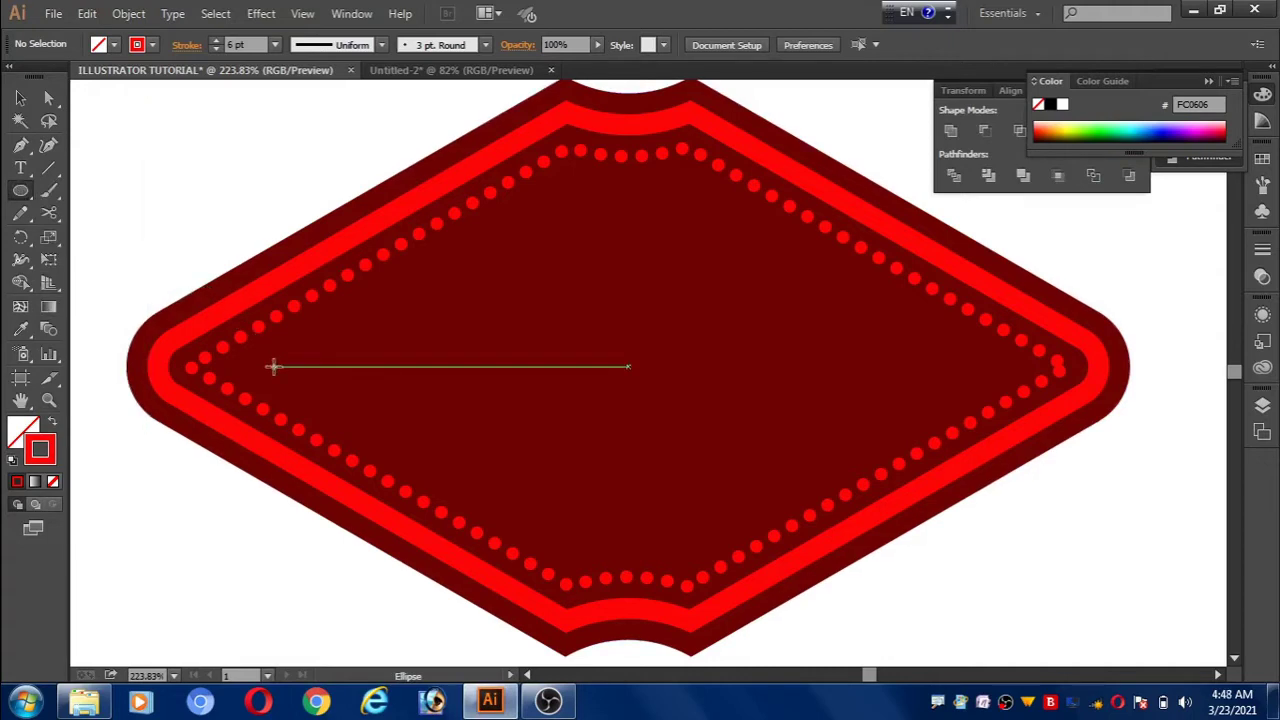
left_click_drag(273, 367, 301, 393)
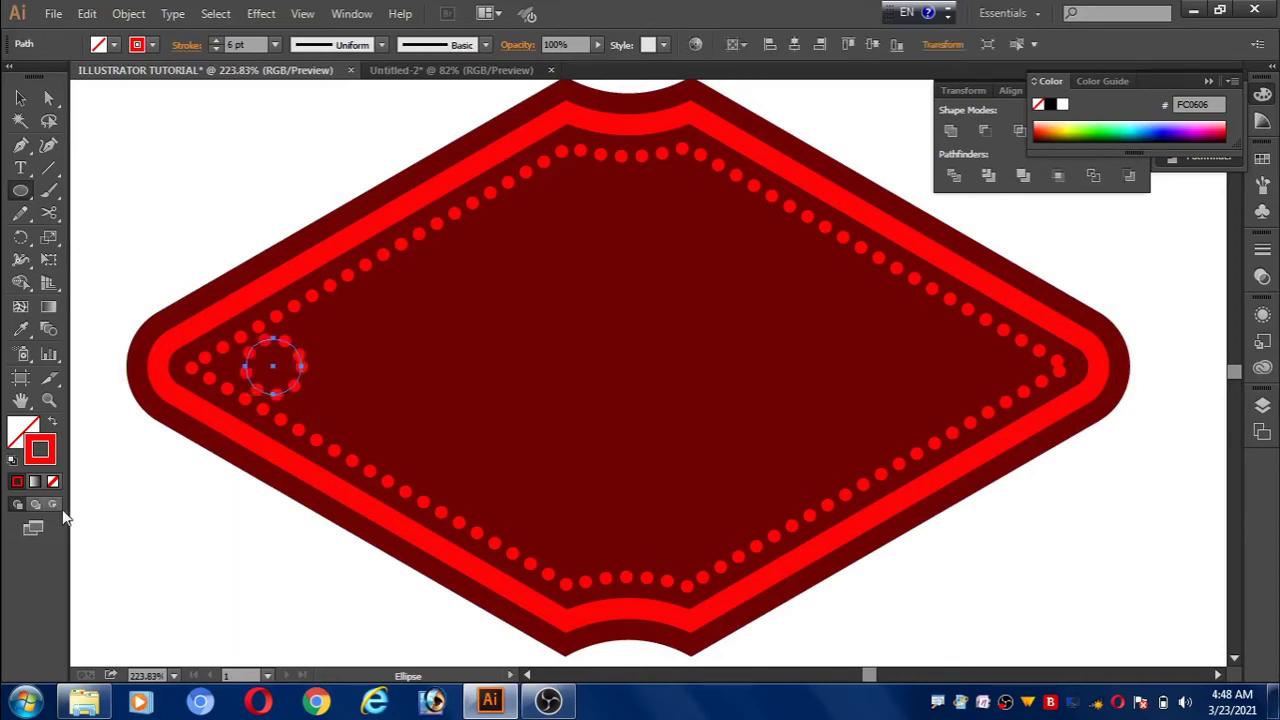
left_click(50, 425)
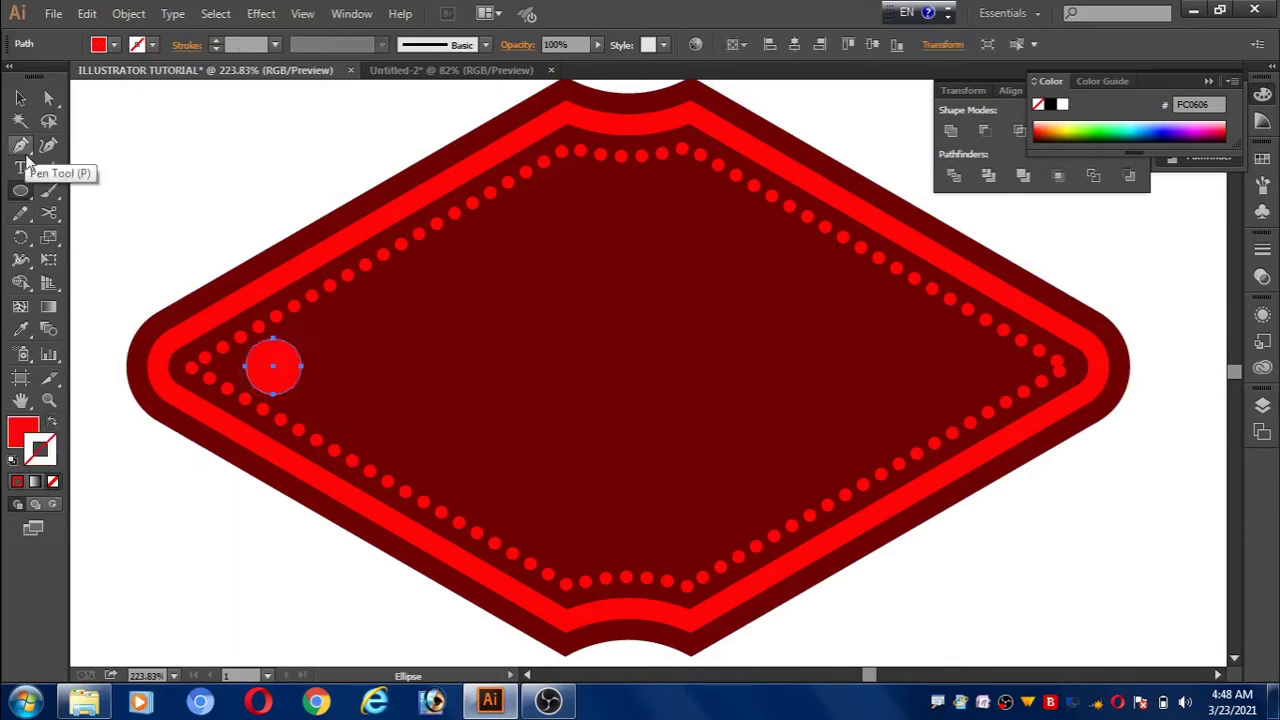
left_click(20, 100)
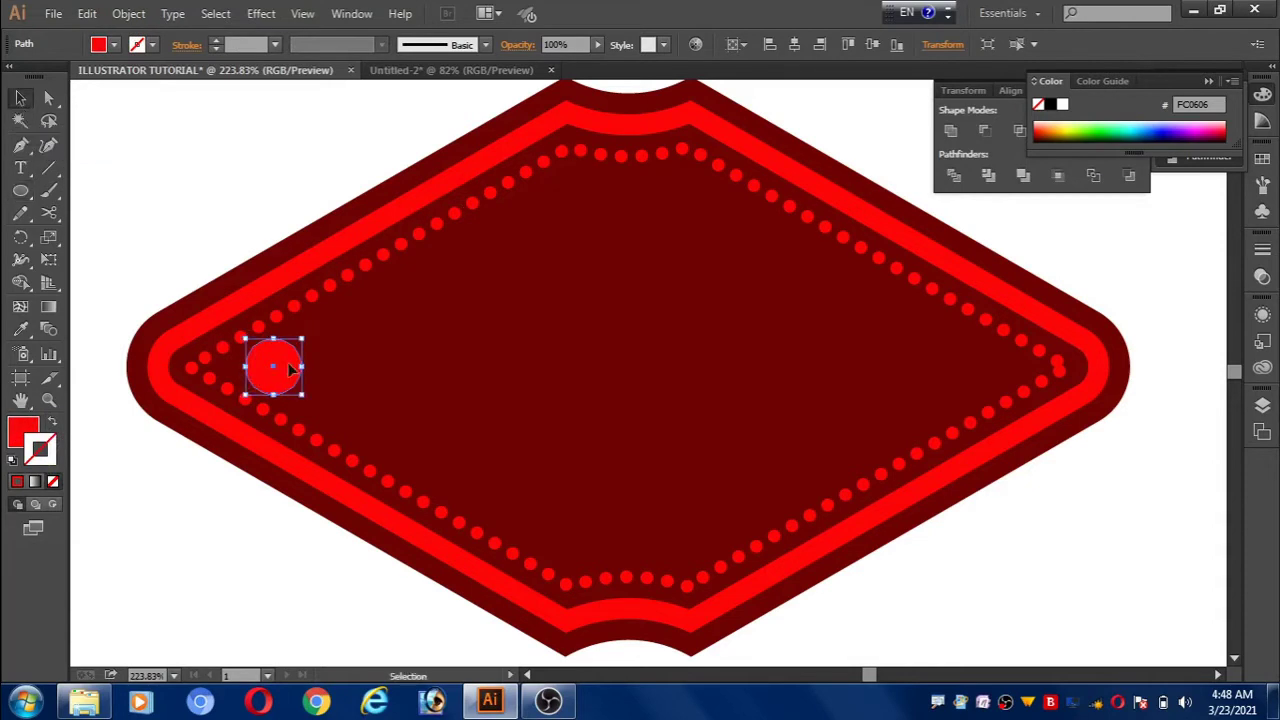
left_click_drag(296, 372, 1009, 371)
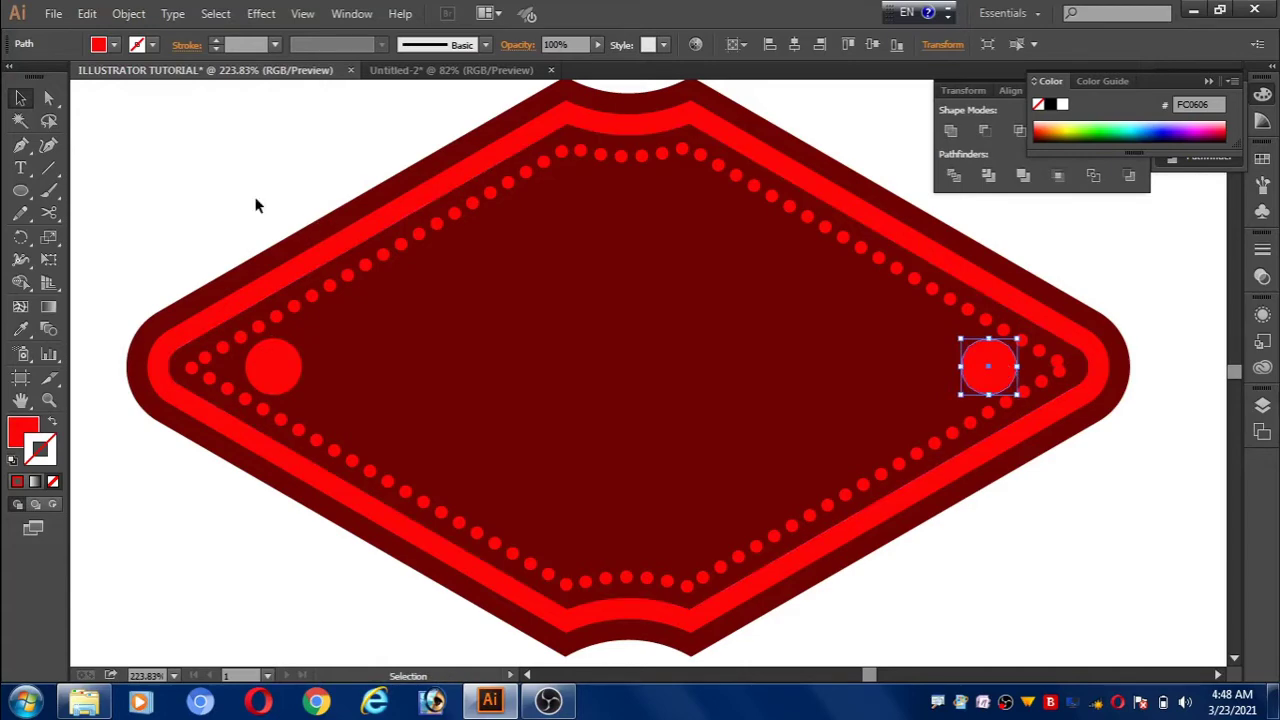
Step: Copy the right corner's circle and paste the copy directly in front of it
left_click(128, 13)
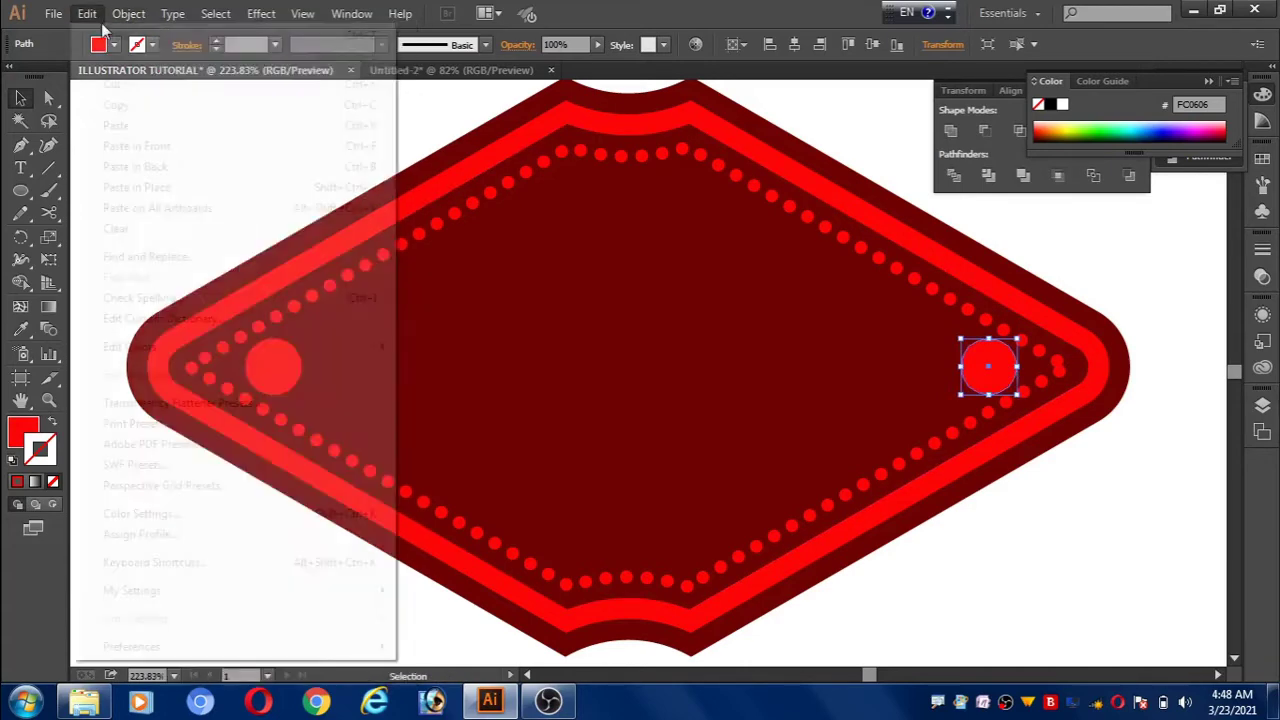
left_click(87, 13)
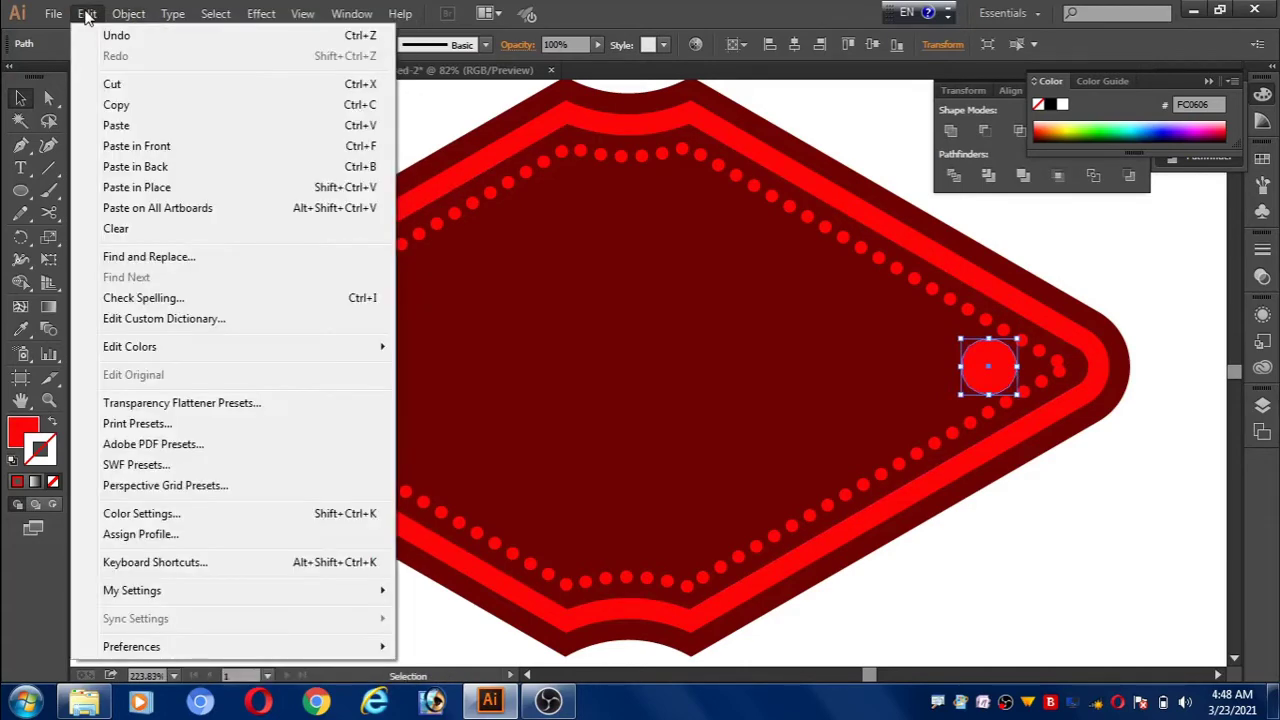
left_click(120, 105)
left_click(87, 15)
left_click(146, 150)
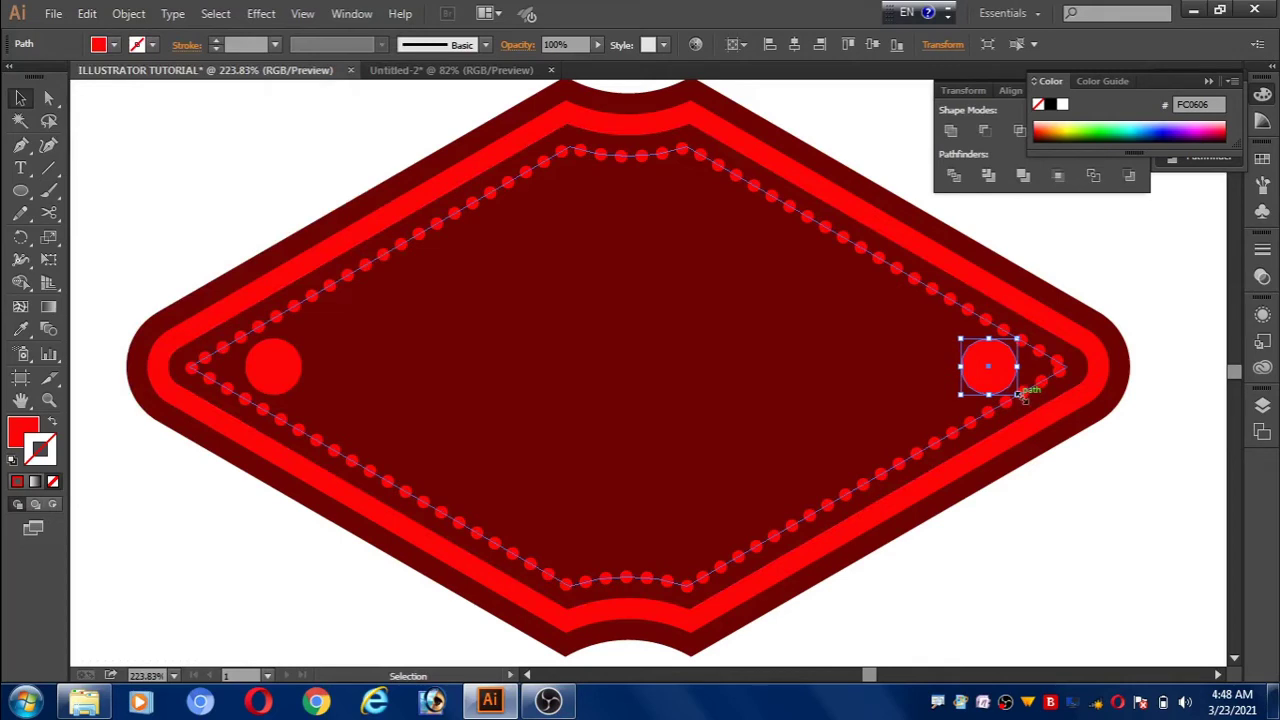
Step: Shrink the front circle slightly around its center and fill it with the dark red sampled from the badge's interior
left_click_drag(1018, 394, 1013, 395)
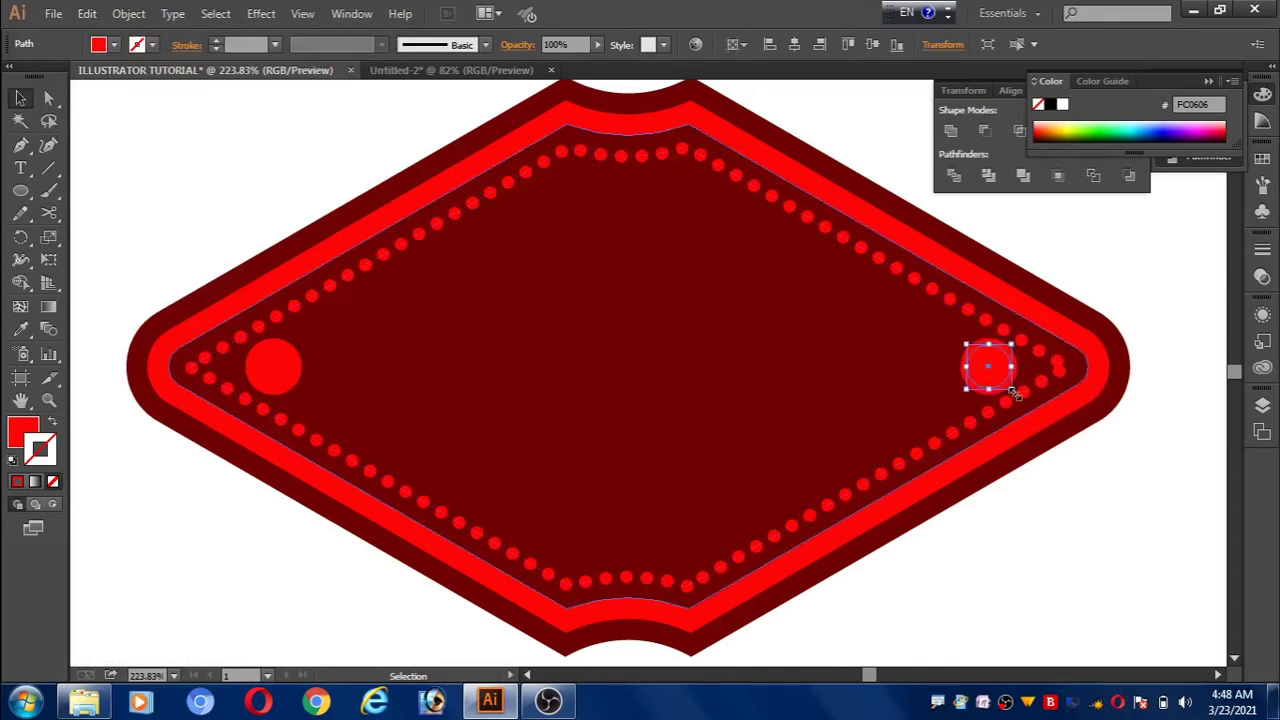
left_click(21, 331)
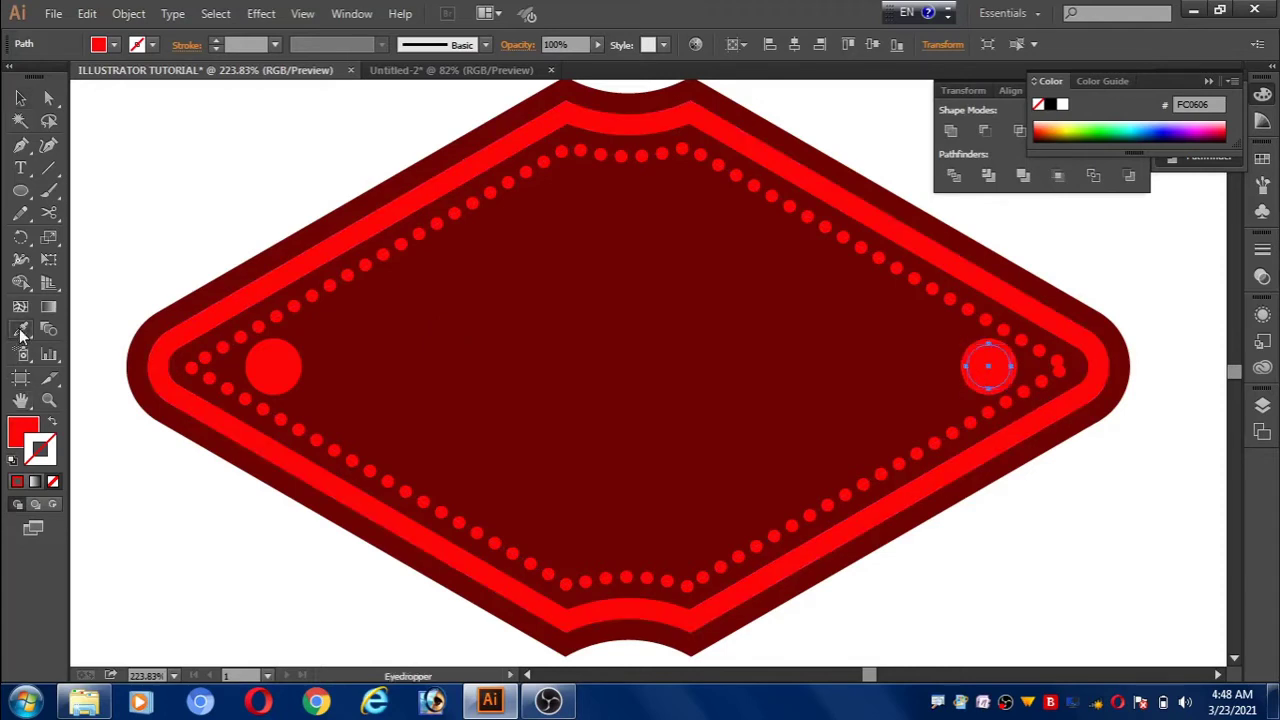
left_click(476, 368)
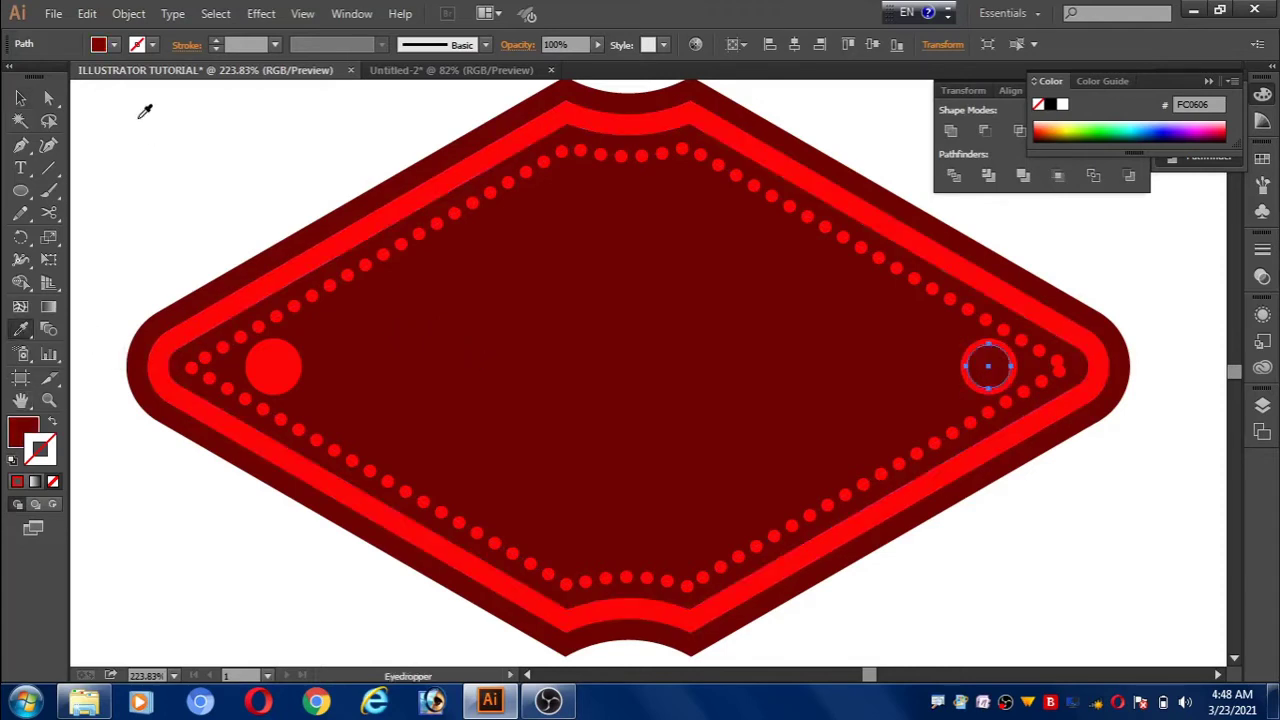
Step: Move a copy of the dark red inner circle onto the left corner's bright red circle to form a matching ring
left_click(21, 98)
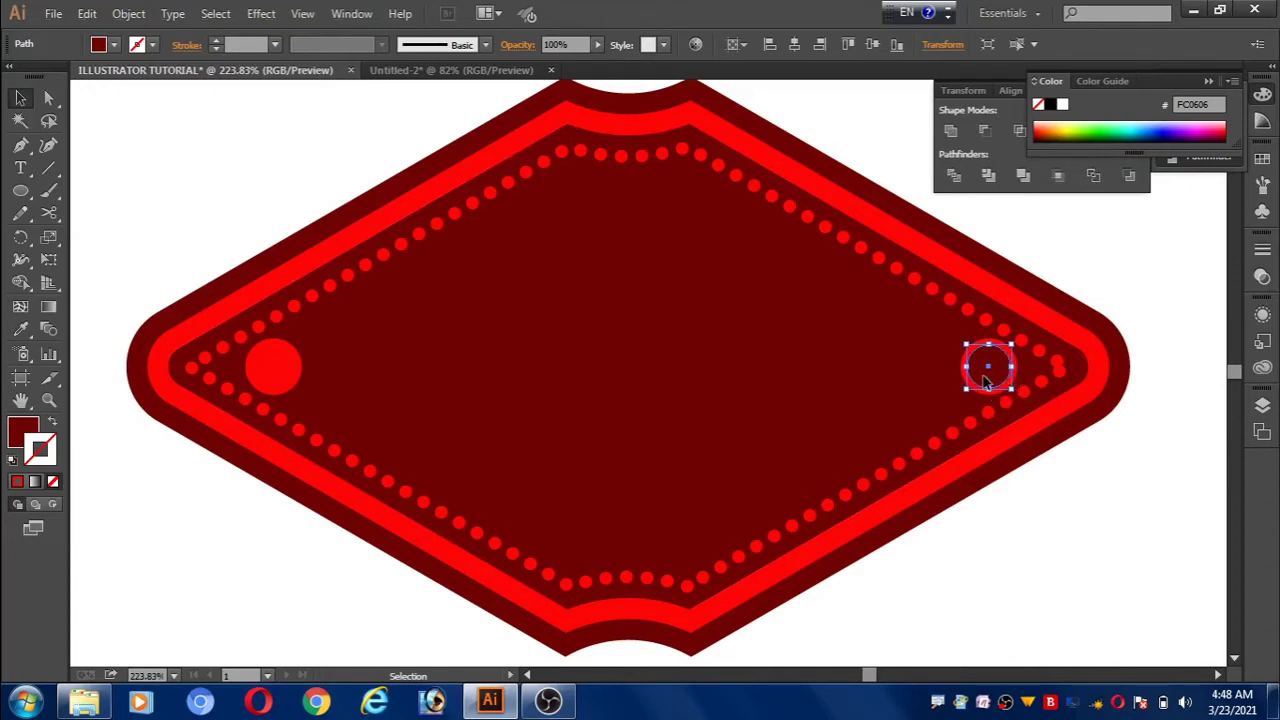
left_click_drag(986, 380, 270, 390)
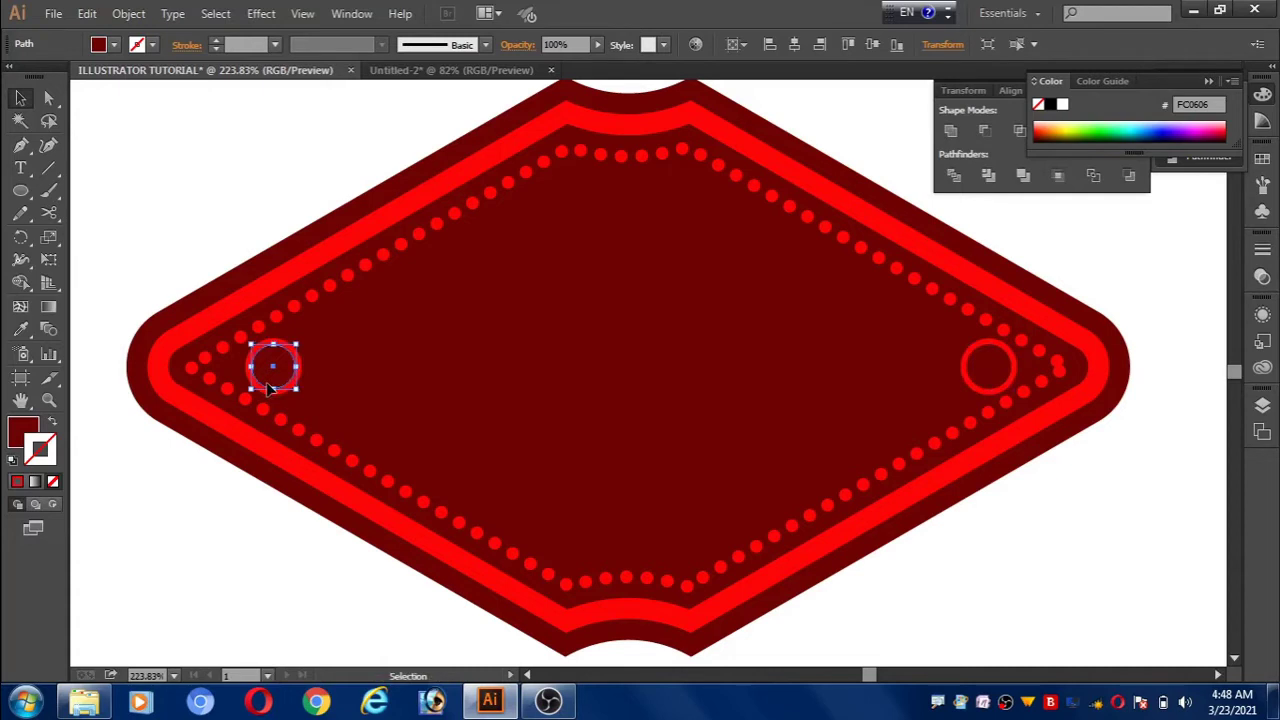
key("ctrl+0")
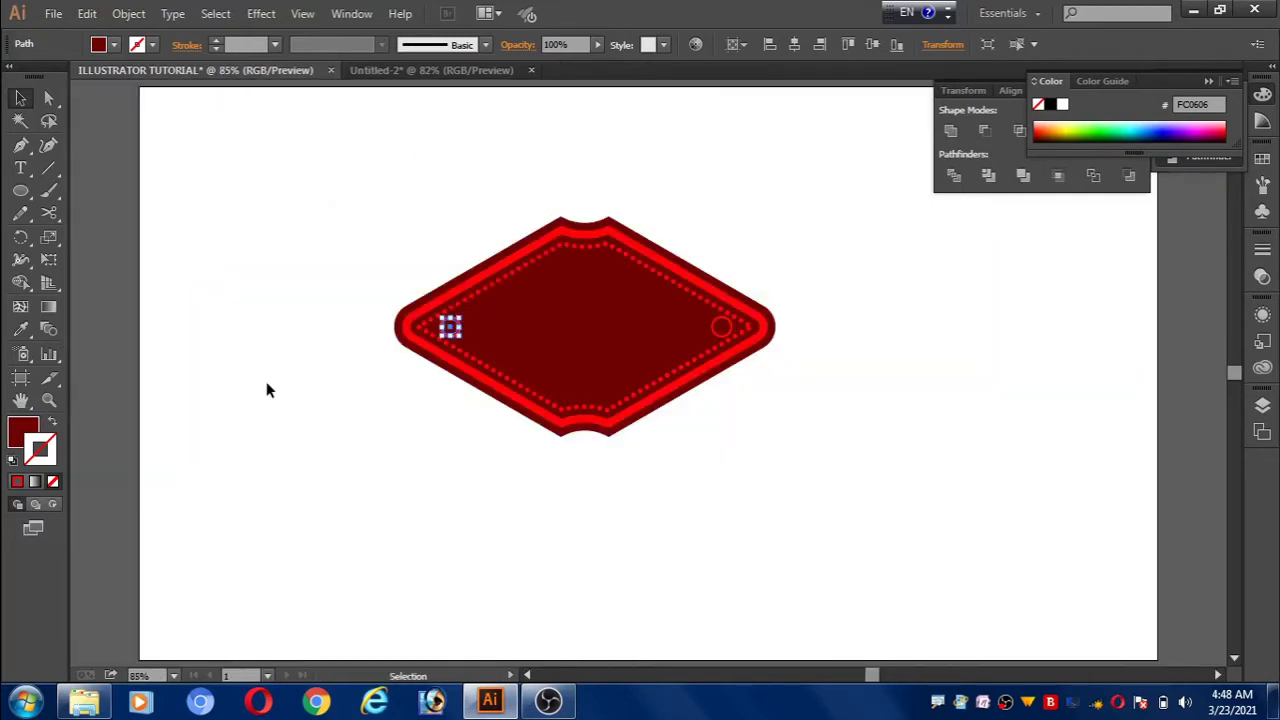
left_click(265, 340)
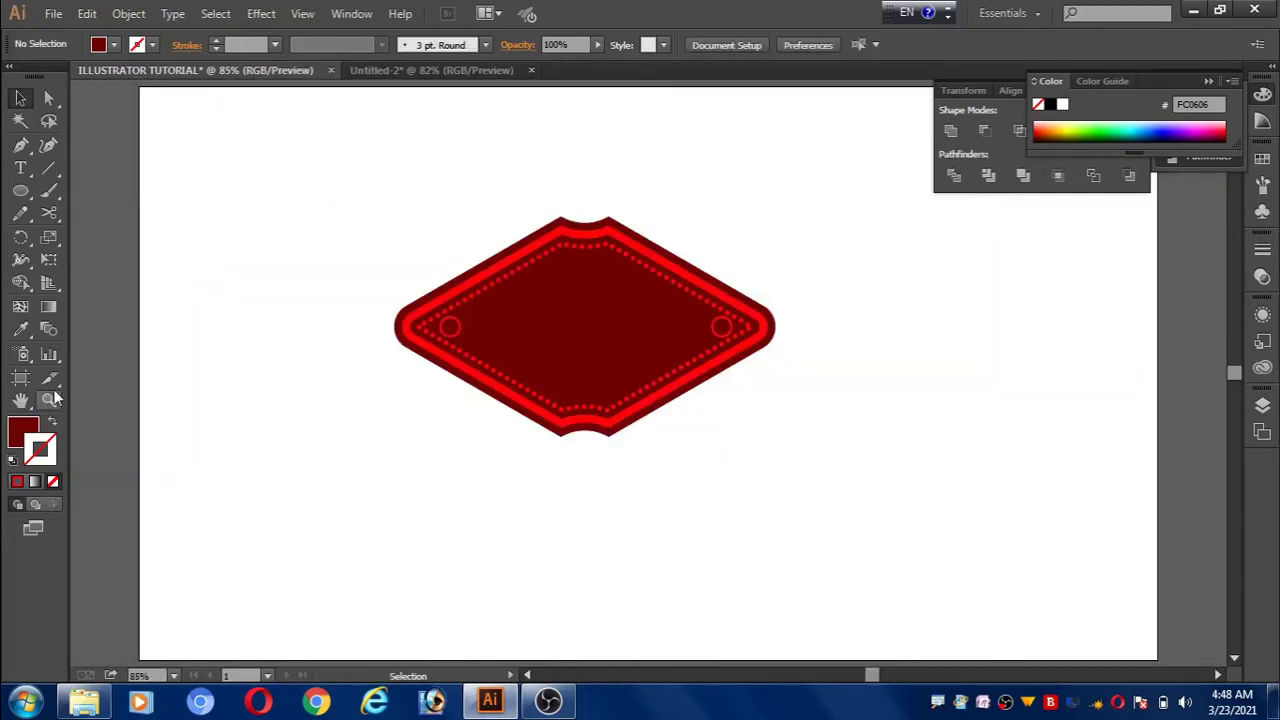
Step: Select all badge shapes and cut out the centers of both corner rings with the Shape Builder tool
left_click(48, 399)
left_click_drag(376, 295, 795, 409)
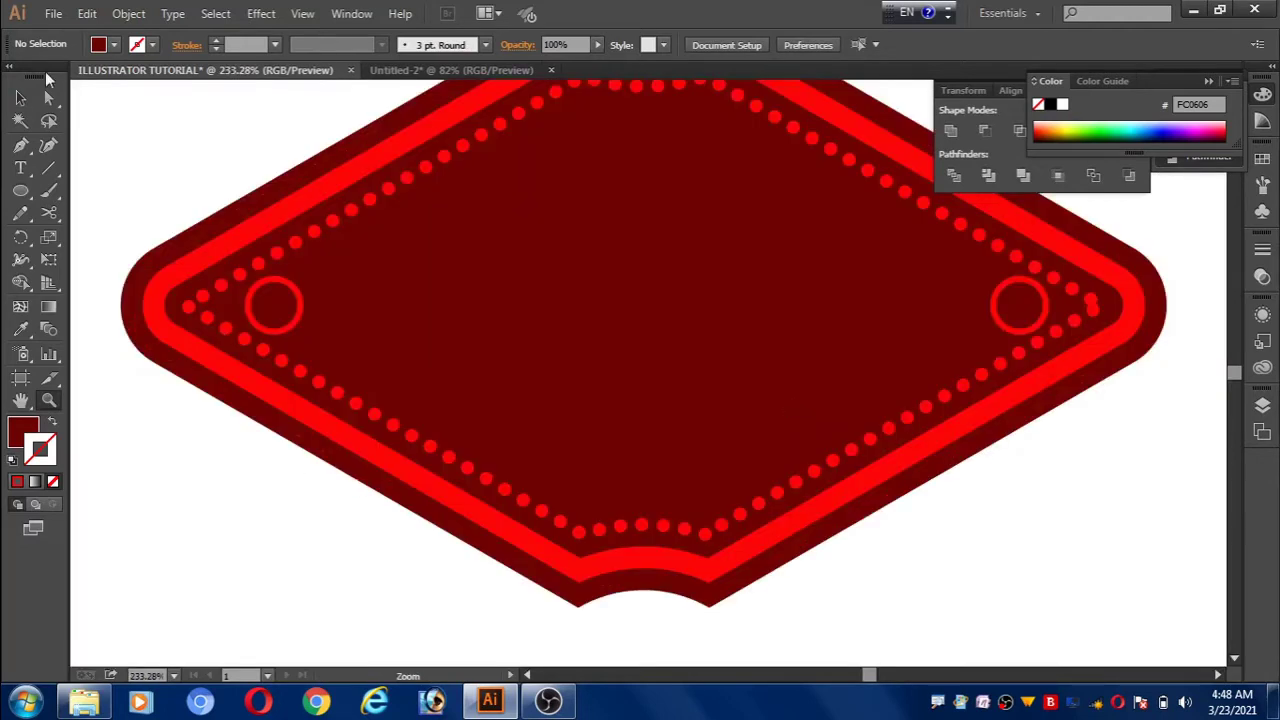
left_click(20, 97)
left_click_drag(112, 172, 1120, 412)
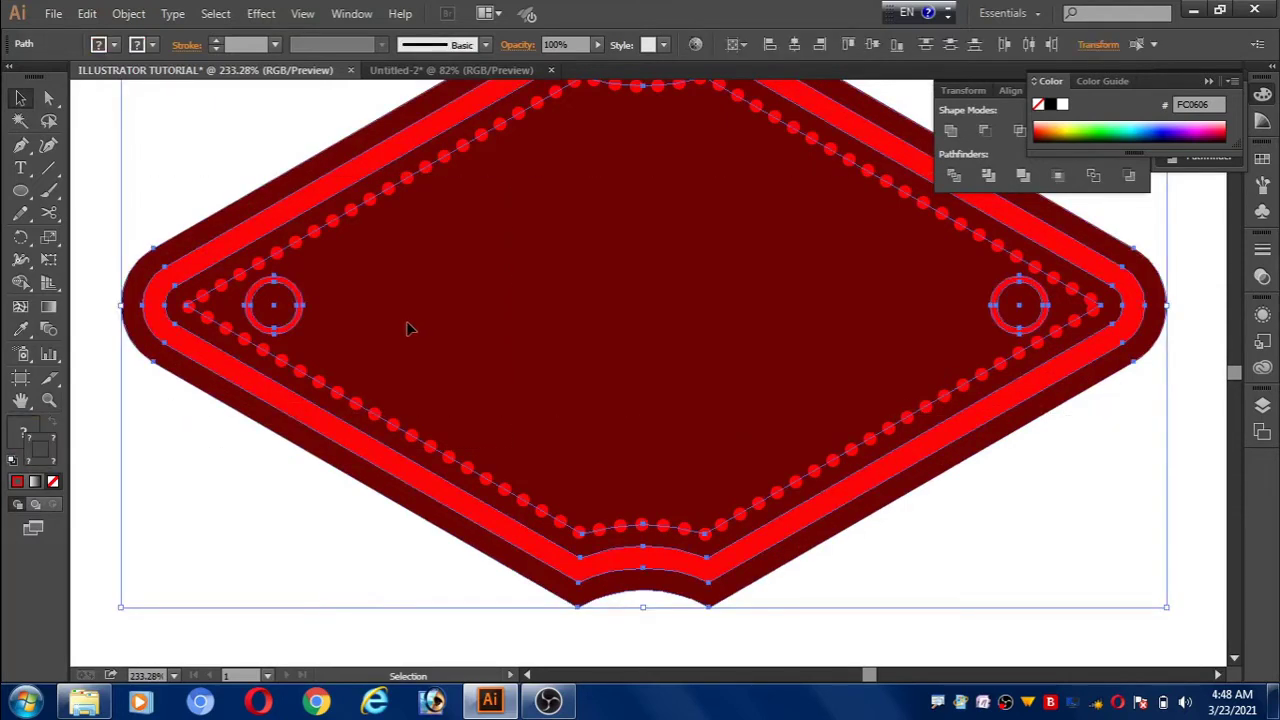
left_click(22, 285)
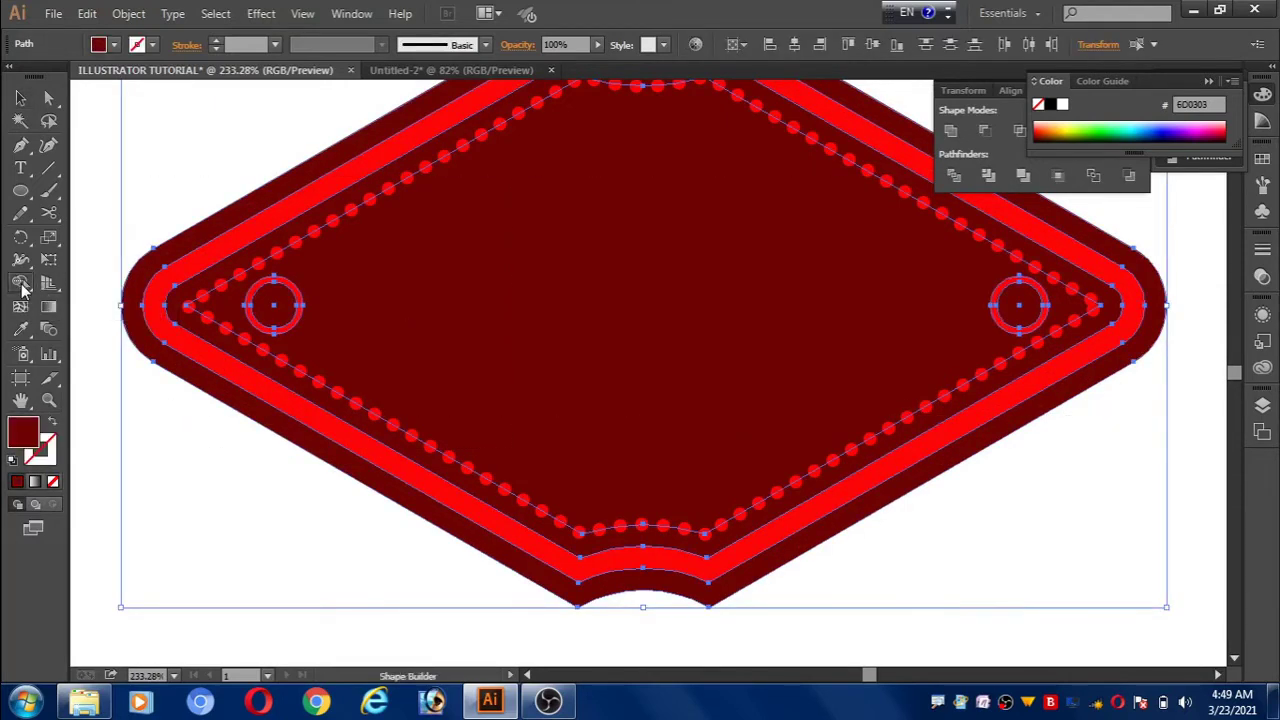
left_click(288, 316, "alt")
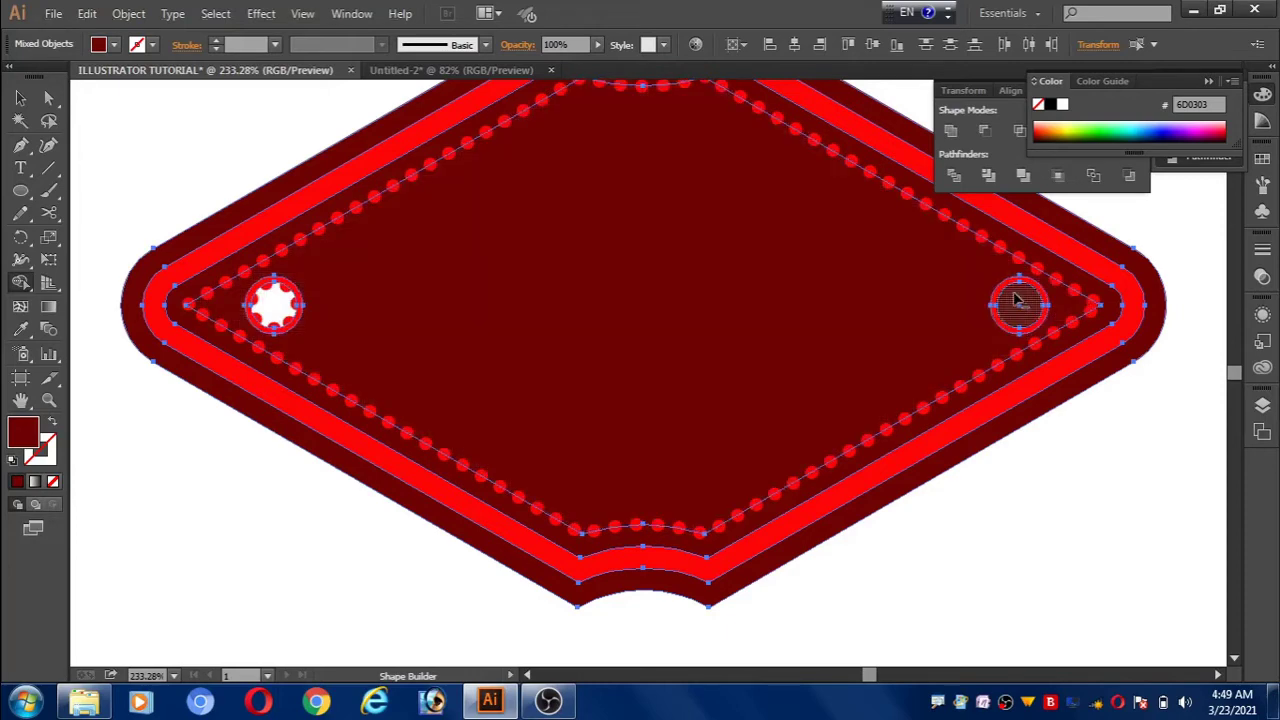
left_click(1013, 316, "alt")
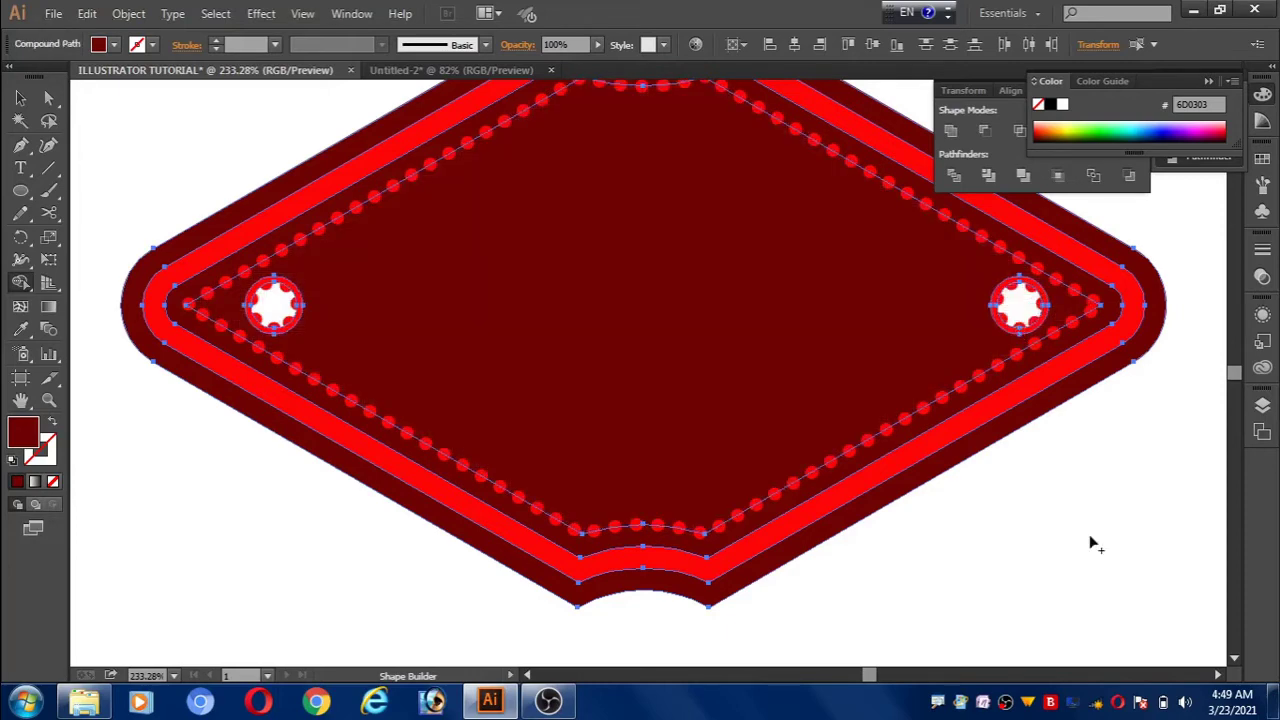
key("ctrl+0")
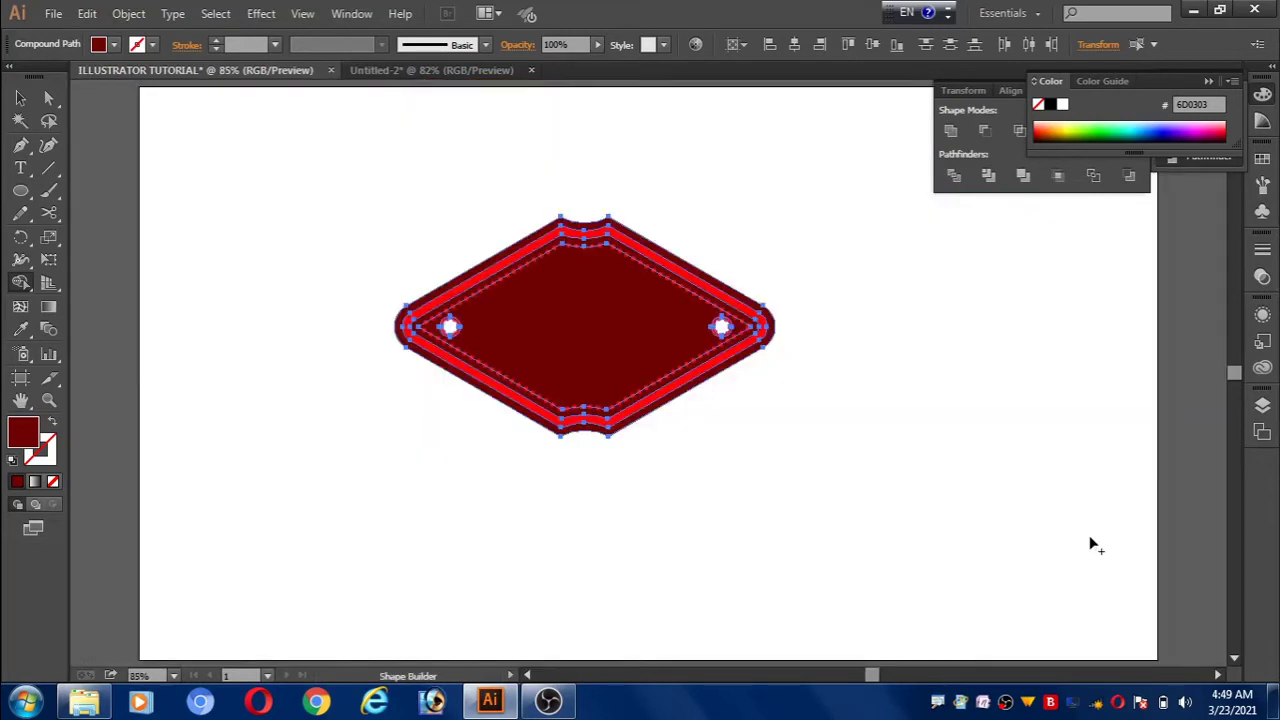
left_click(20, 98)
left_click(293, 352)
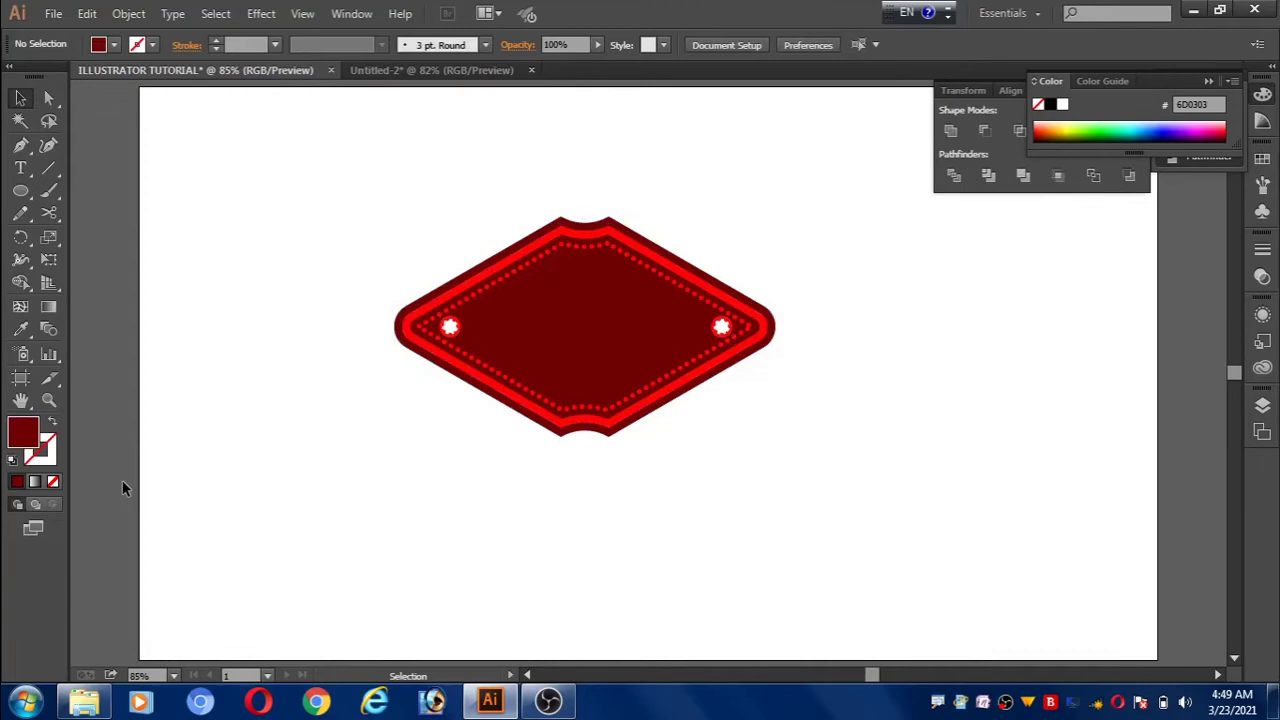
Step: Paint a dark red string with no fill, looping from the badge's right corner out past the edge and back into the hole
left_click(50, 425)
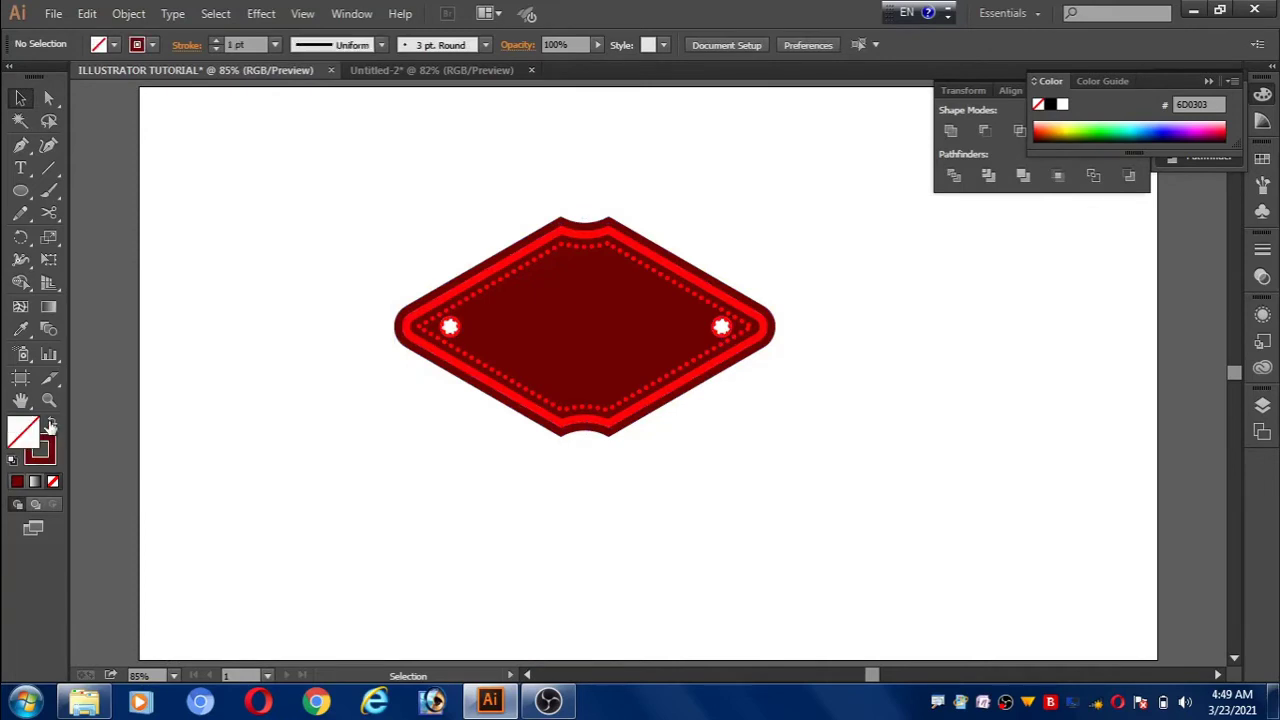
left_click(52, 192)
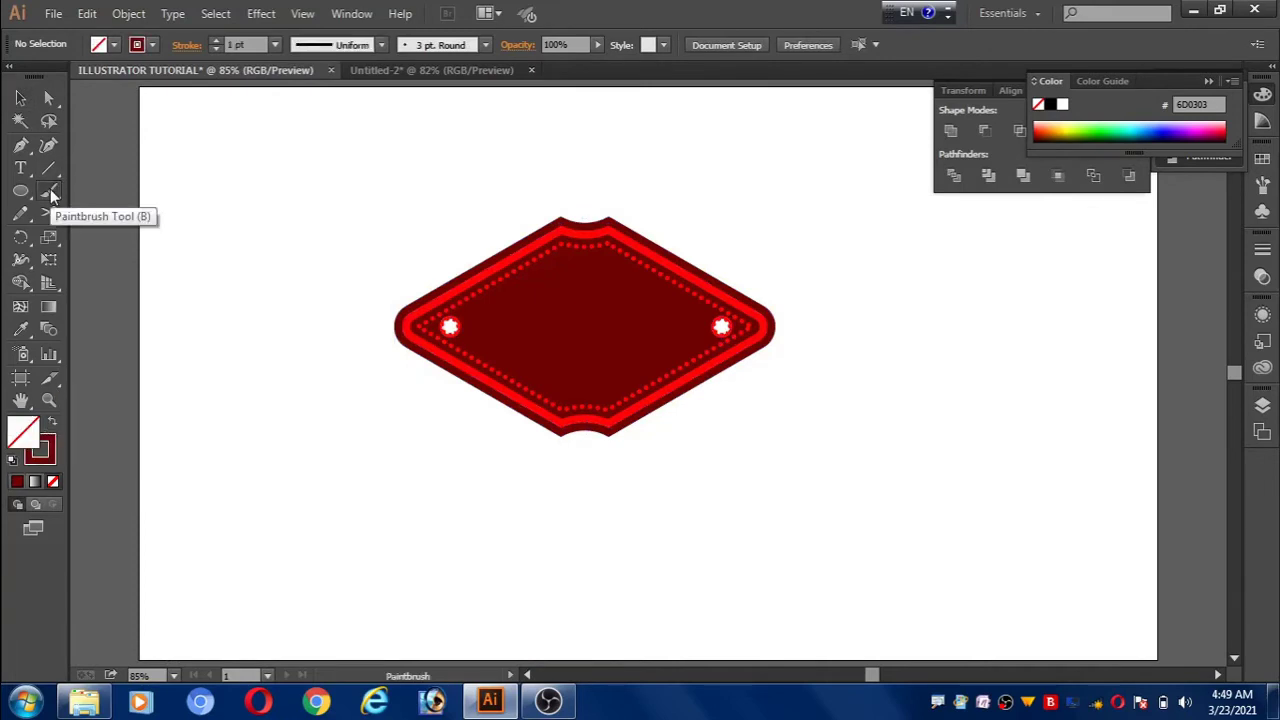
left_click(216, 41)
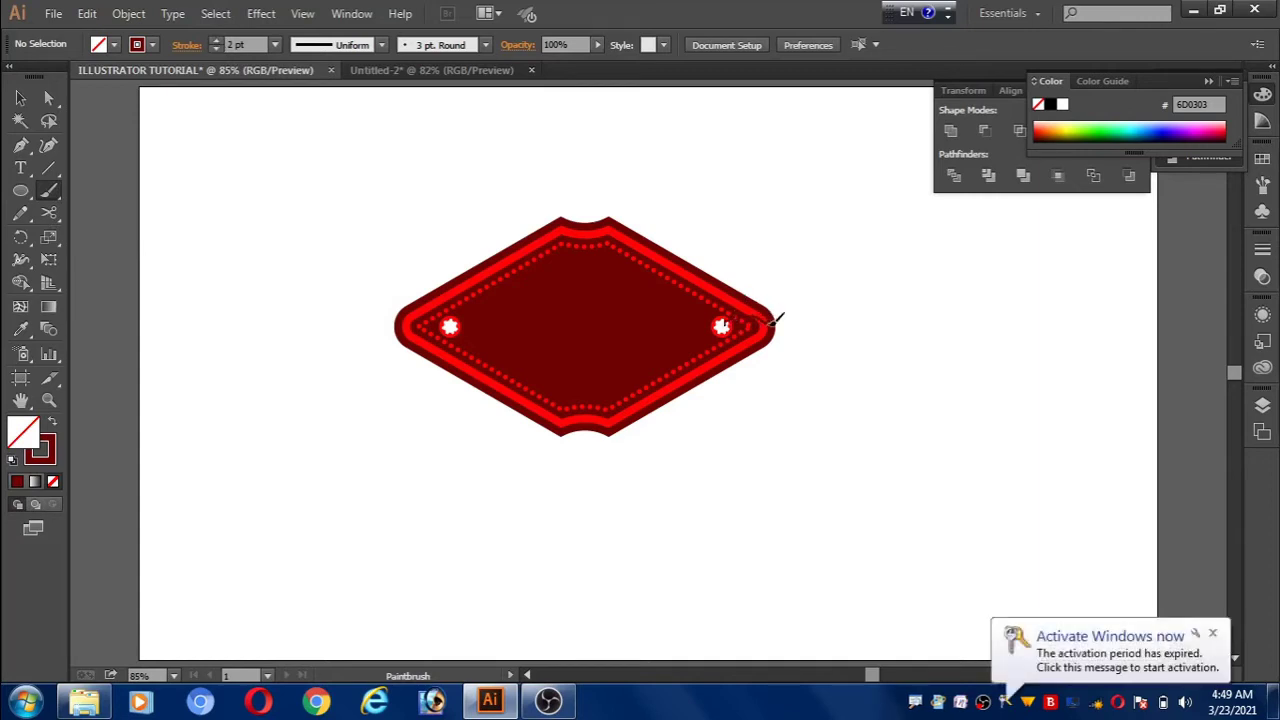
mouse_move(772, 330)
left_mouse_down()
mouse_move(843, 348)
mouse_move(874, 323)
mouse_move(871, 302)
mouse_move(827, 287)
mouse_move(729, 325)
left_mouse_up()
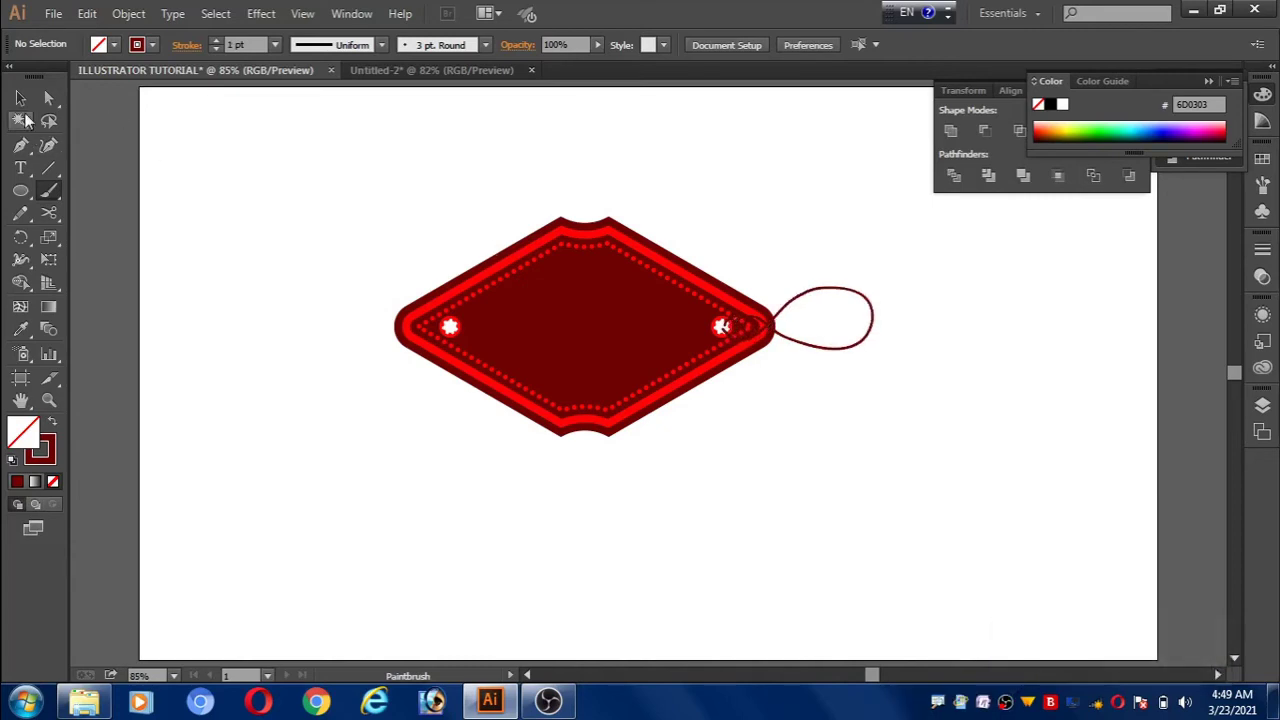
Step: Split the string with the Scissors tool where its upper strand meets the badge edge, and delete the lower piece running to the hole
left_click(21, 98)
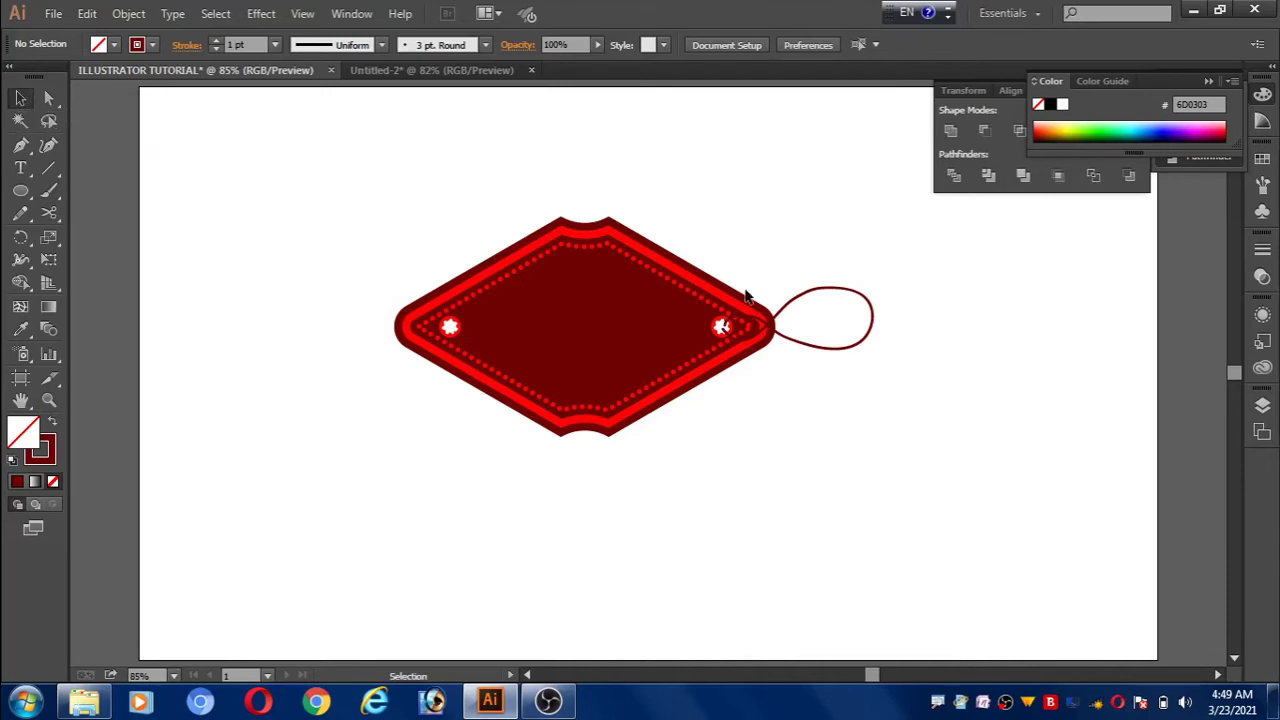
left_click(794, 299)
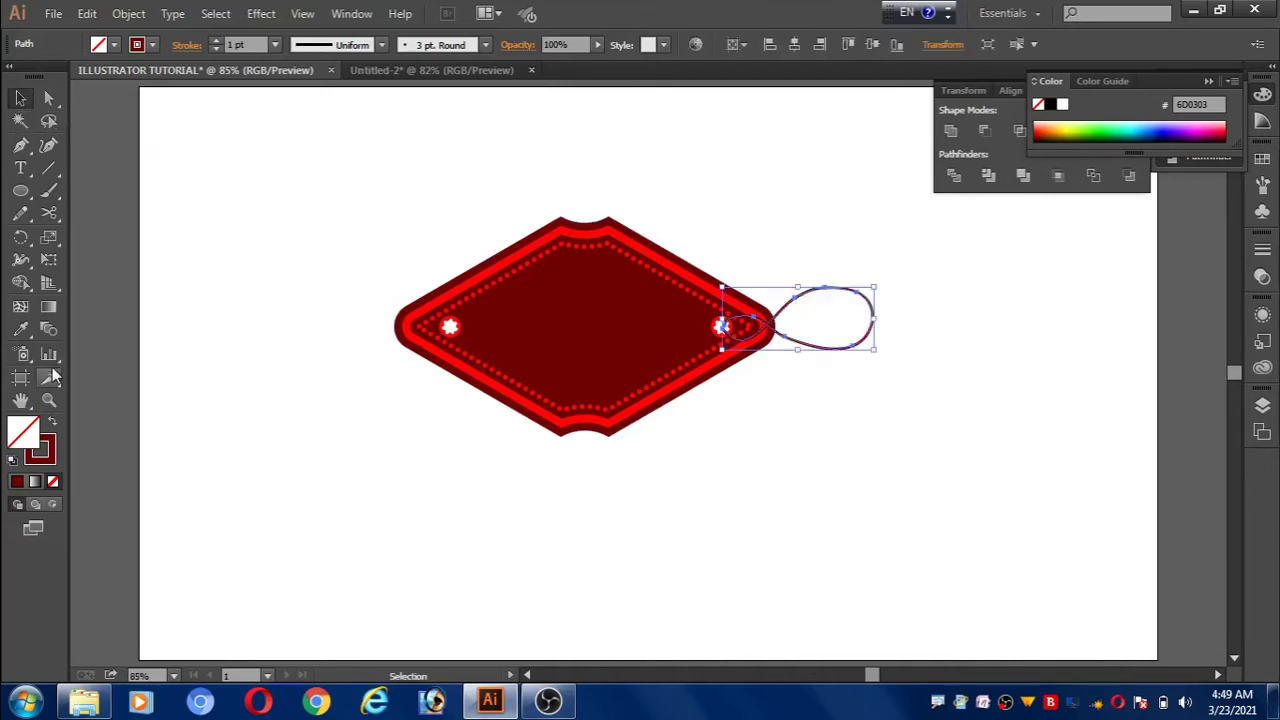
left_click(48, 400)
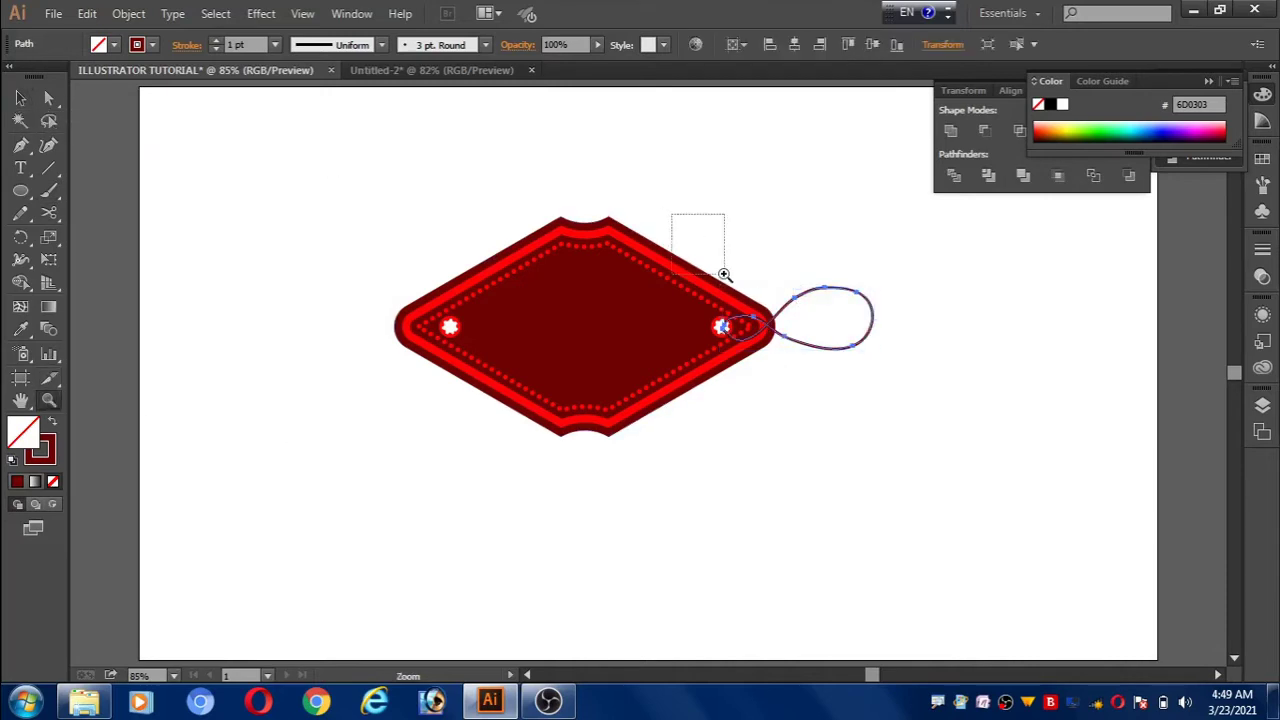
left_click_drag(671, 214, 843, 454)
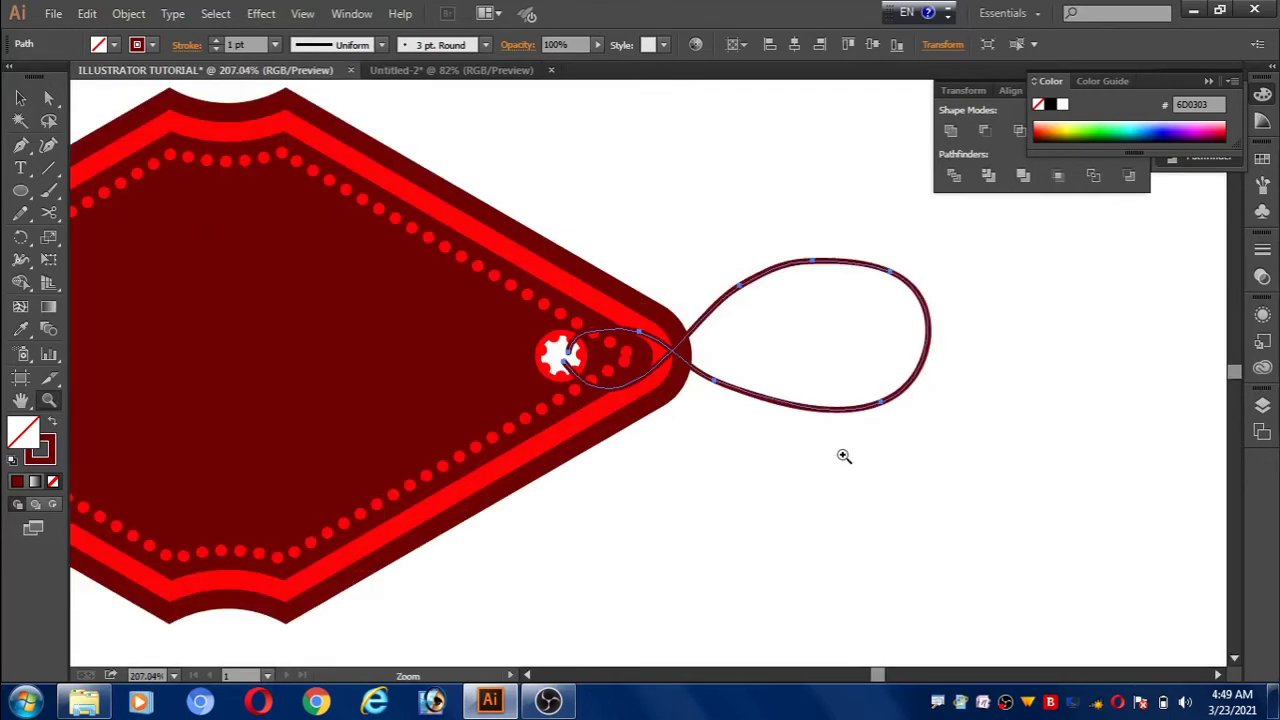
left_click(50, 212)
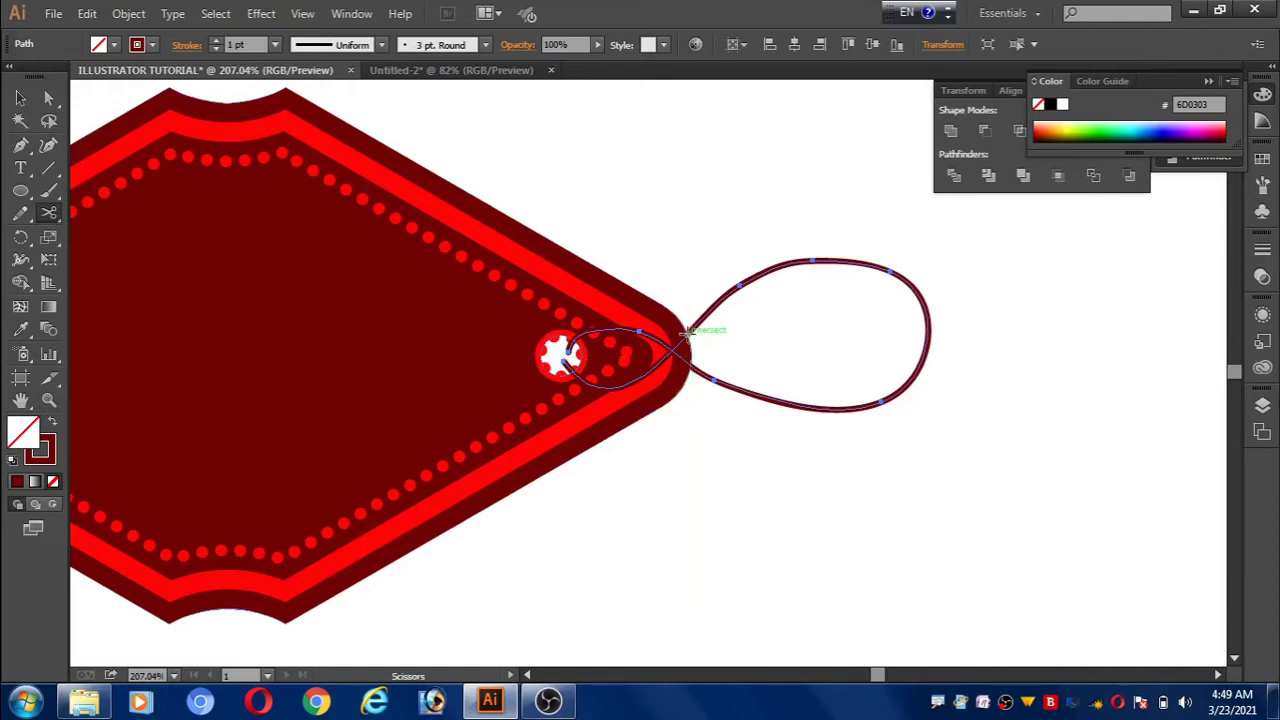
left_click(688, 332)
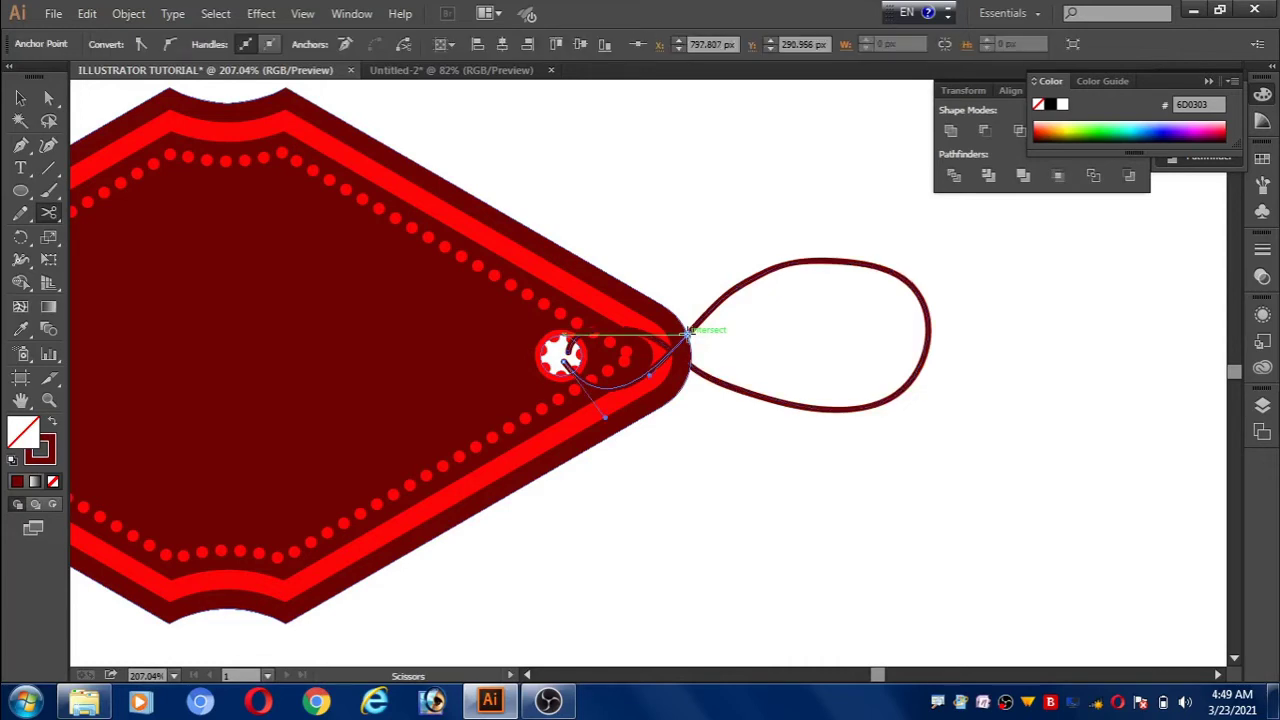
left_click(21, 97)
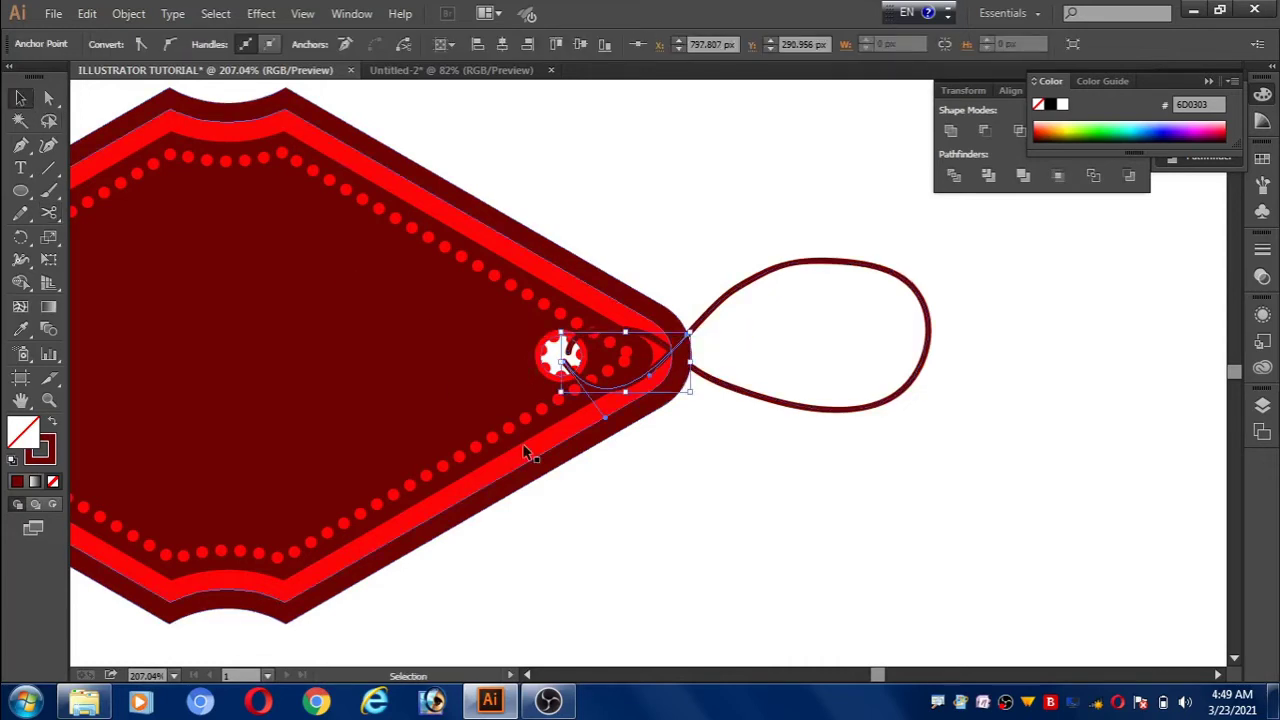
left_click_drag(632, 379, 756, 515)
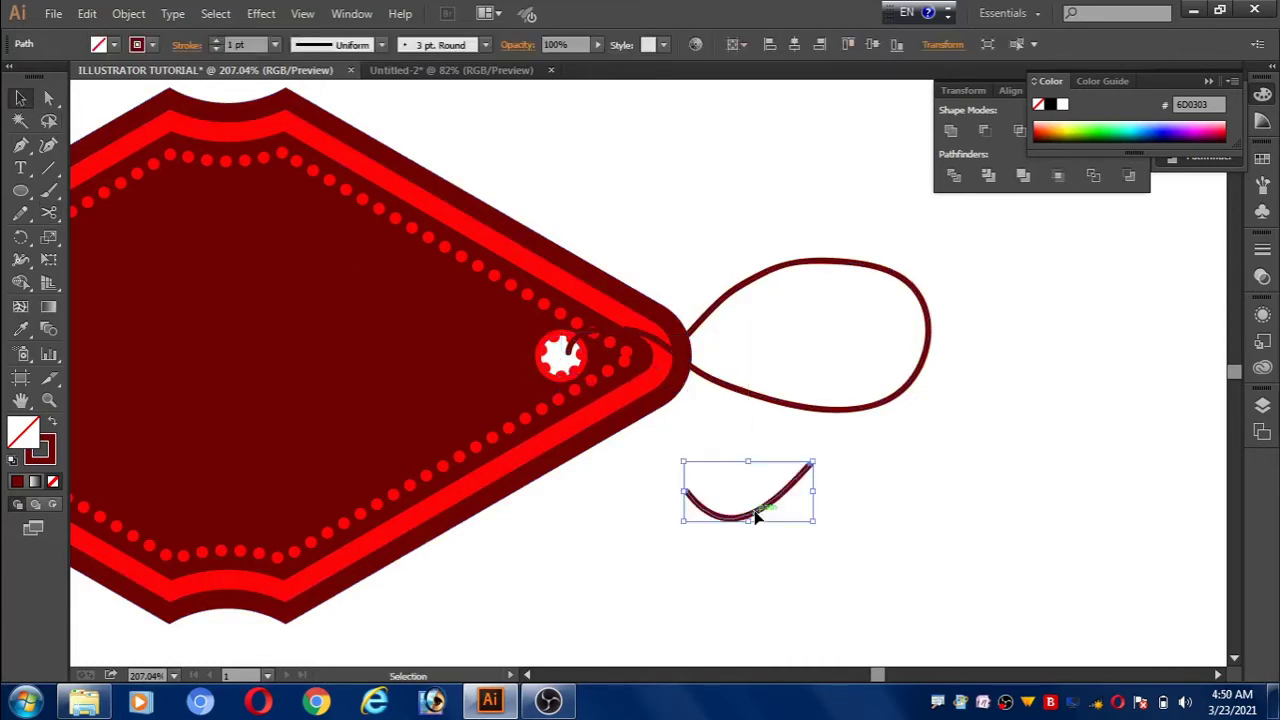
key("Delete")
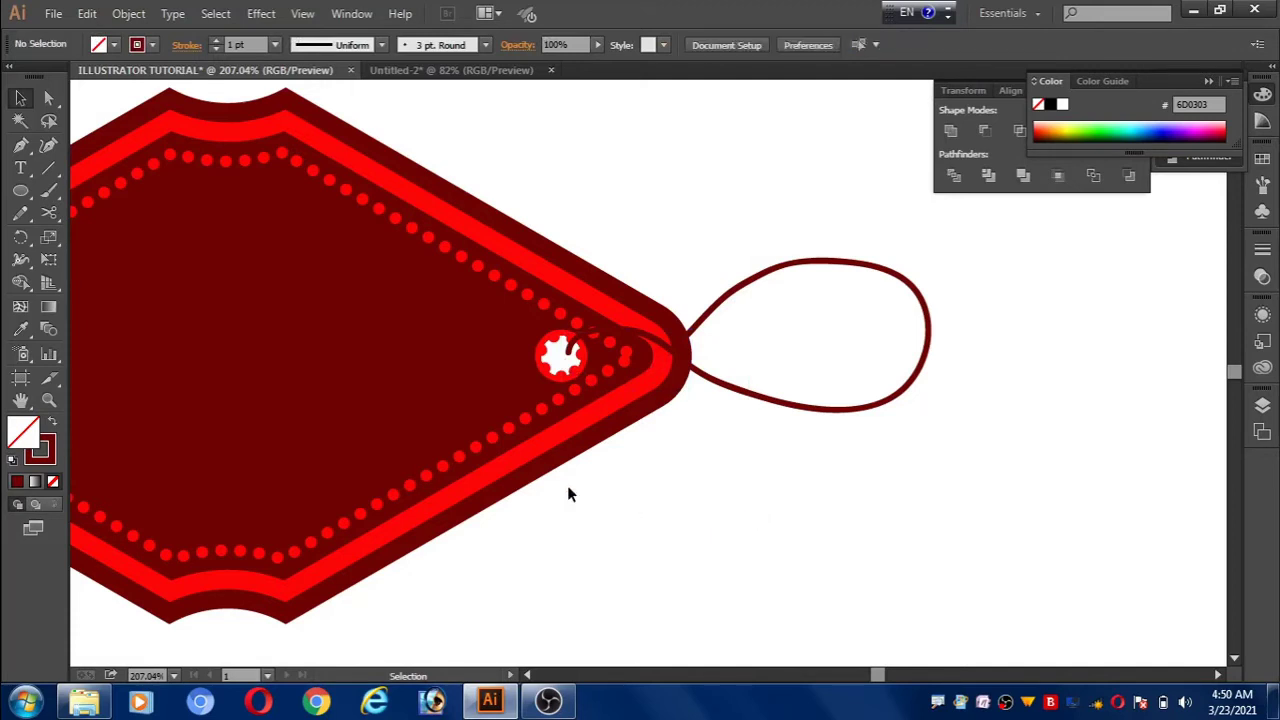
Step: Move the upper strand's cut end anchor down onto the lower strand at the badge's right edge to close the loop
left_click(48, 399)
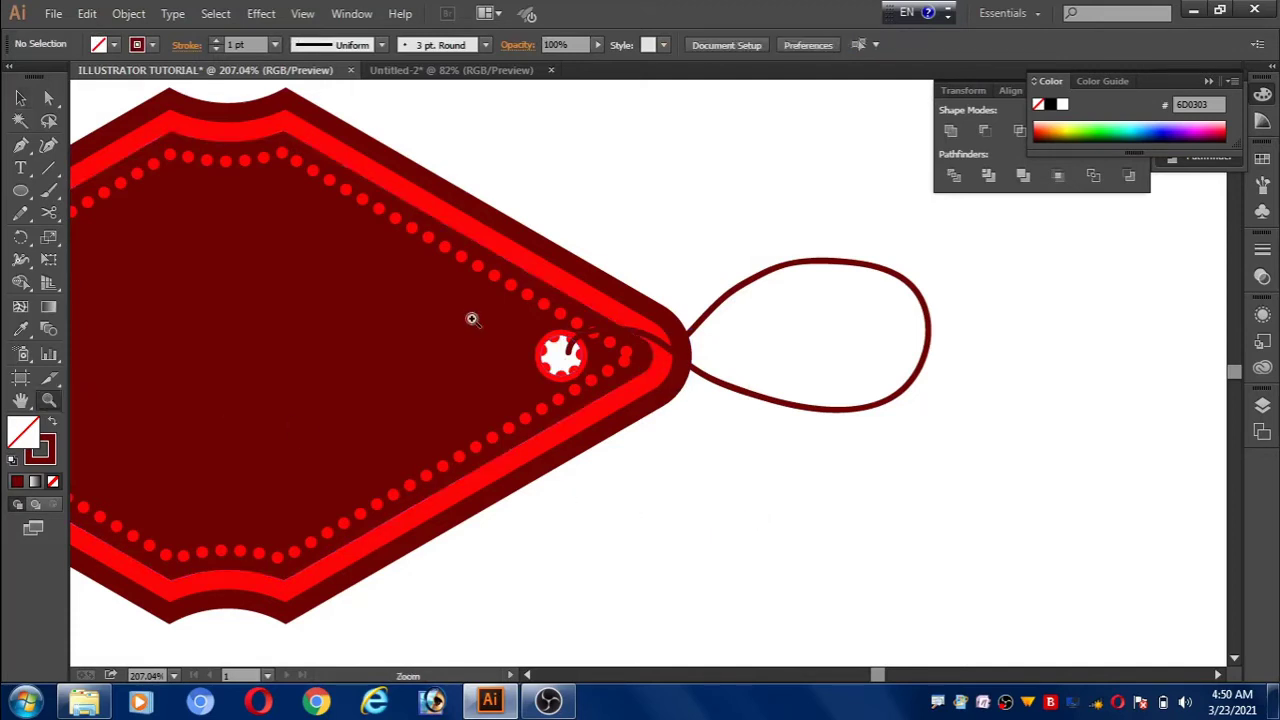
left_click_drag(571, 240, 694, 418)
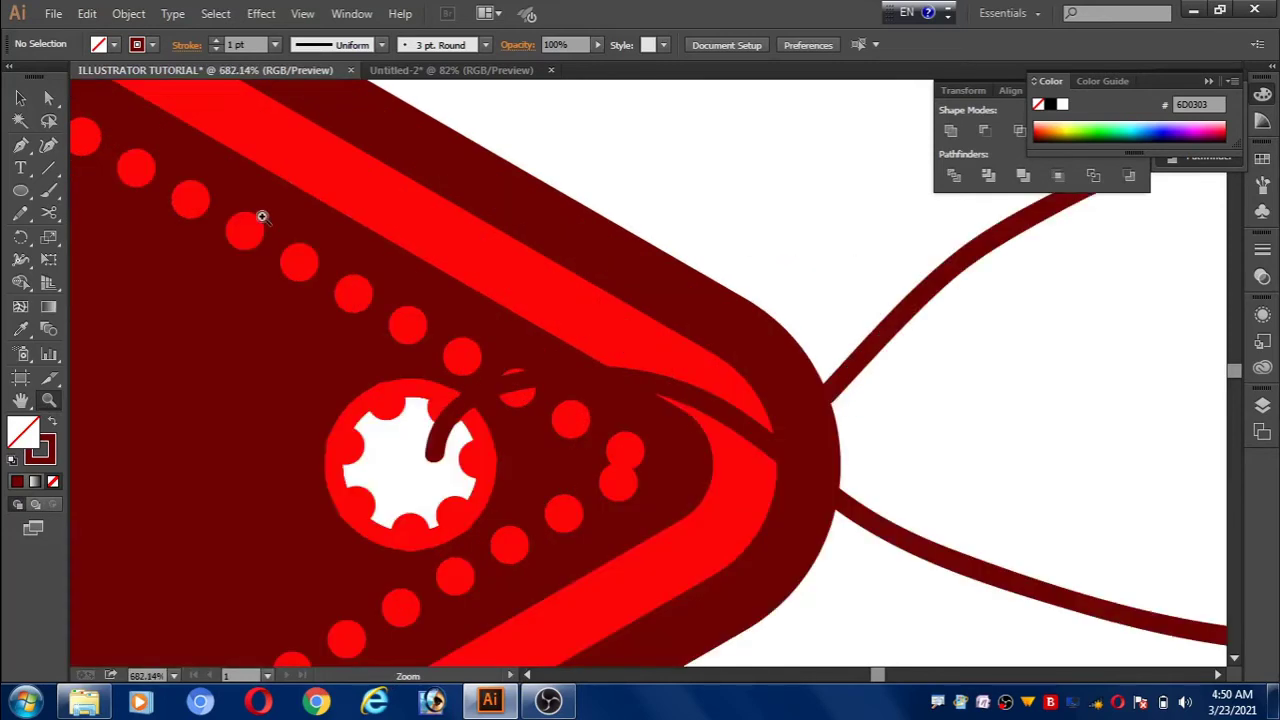
left_click(48, 97)
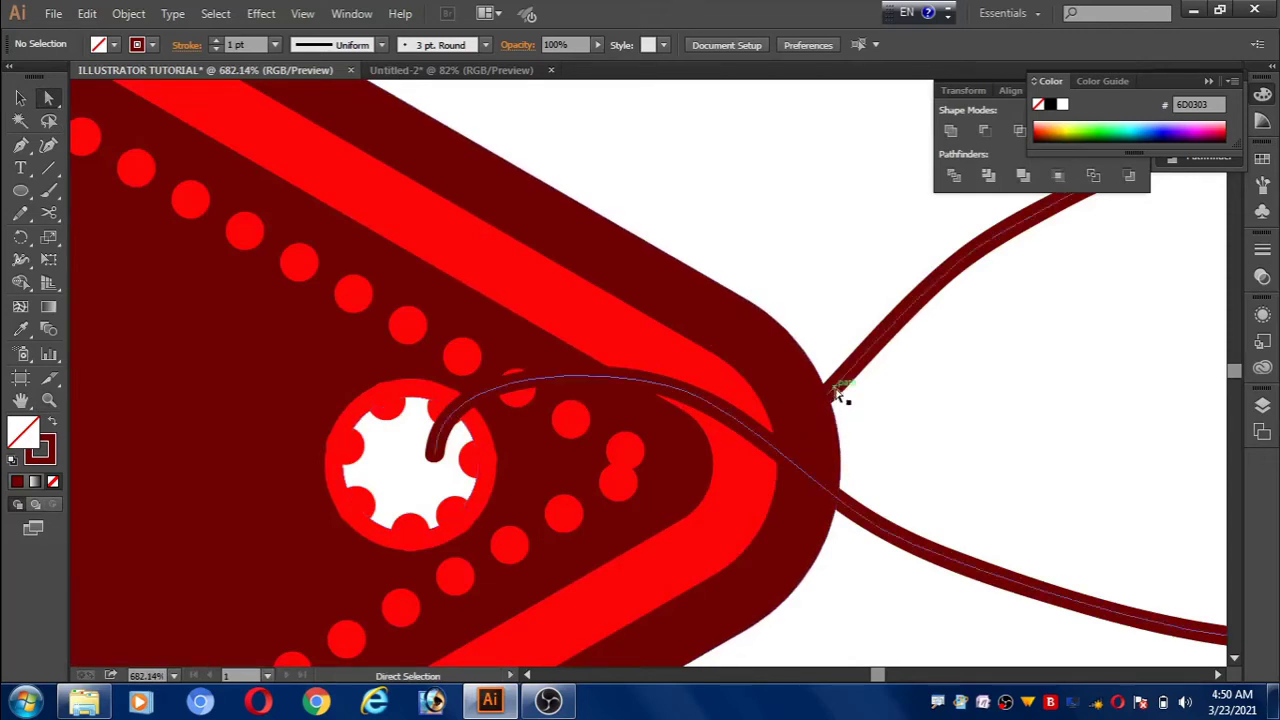
mouse_move(834, 396)
left_mouse_down()
mouse_move(836, 411)
mouse_move(836, 392)
left_mouse_up()
left_click(834, 394)
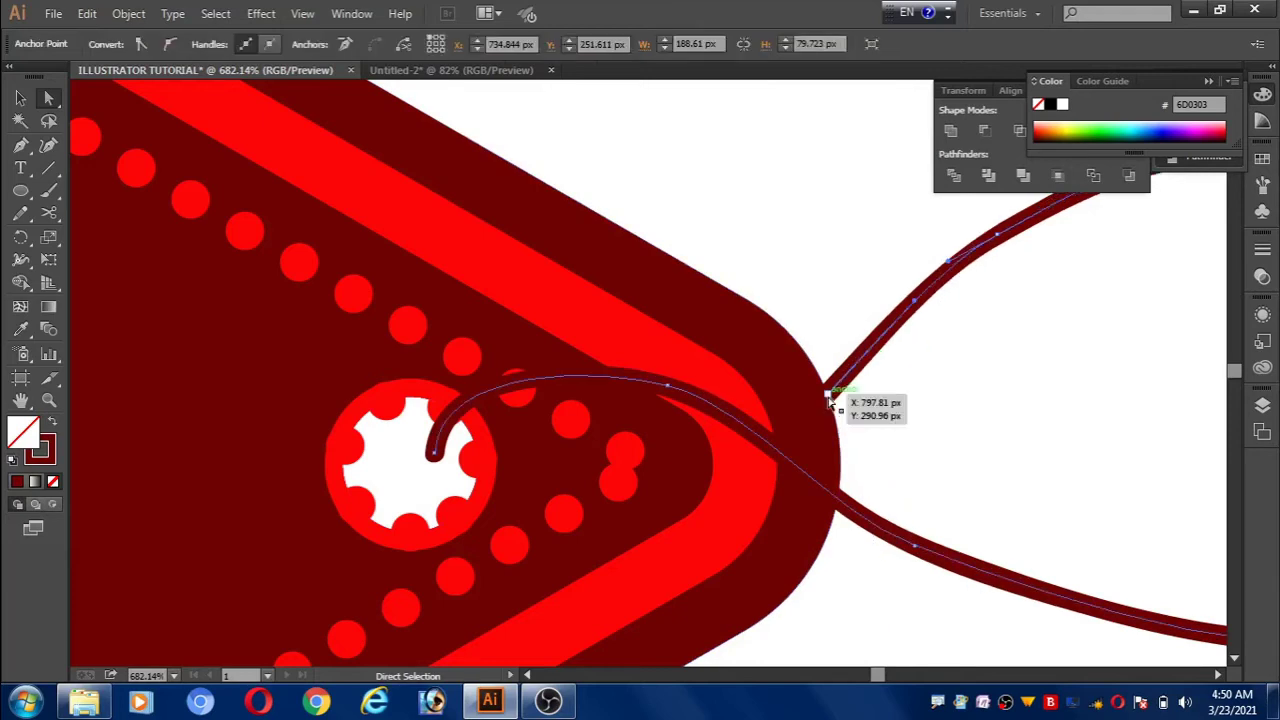
left_click_drag(828, 398, 838, 500)
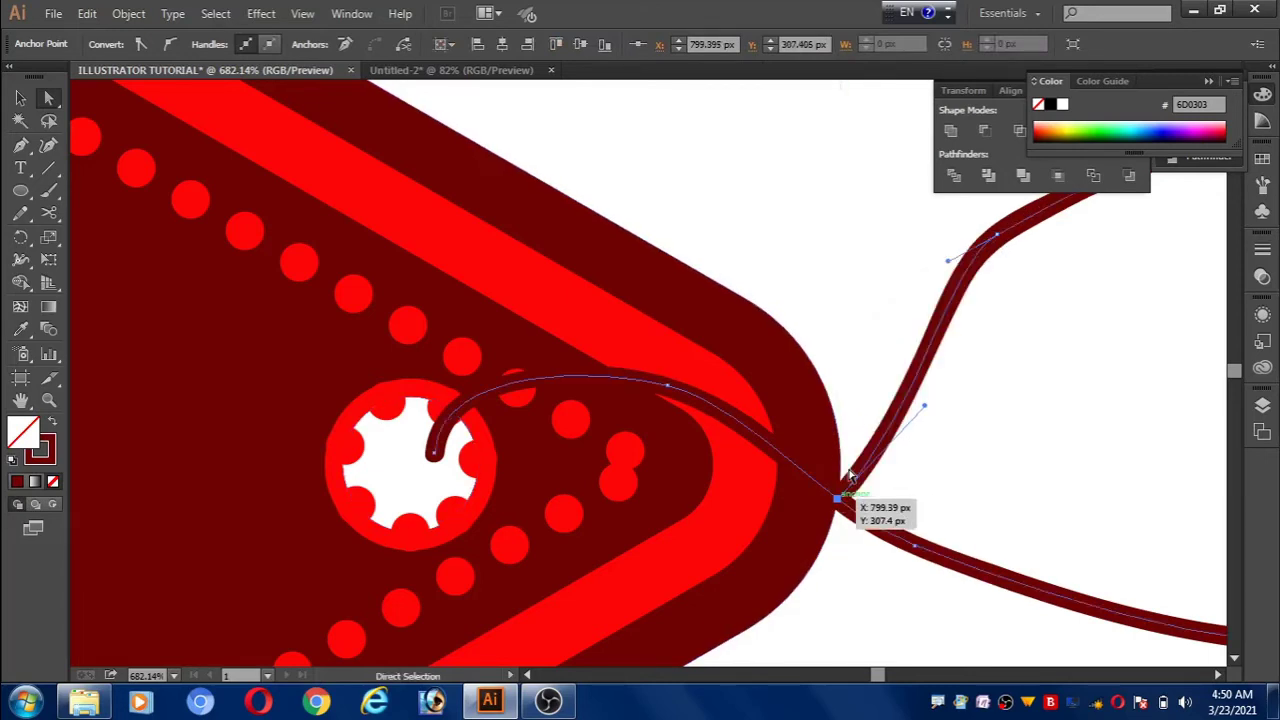
Step: Reshape the loop's upper strand into a smooth S-curve by adjusting its nearest anchor and the direction handles
left_click_drag(998, 235, 970, 297)
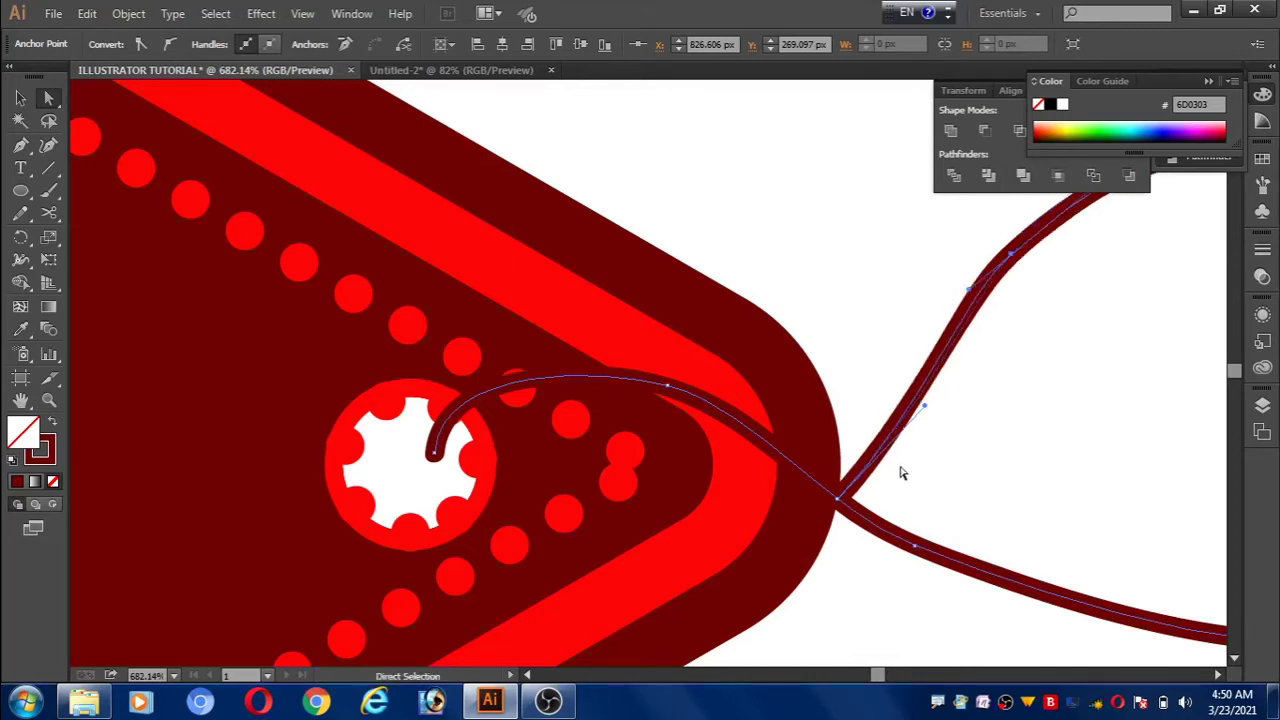
left_click_drag(927, 410, 953, 501)
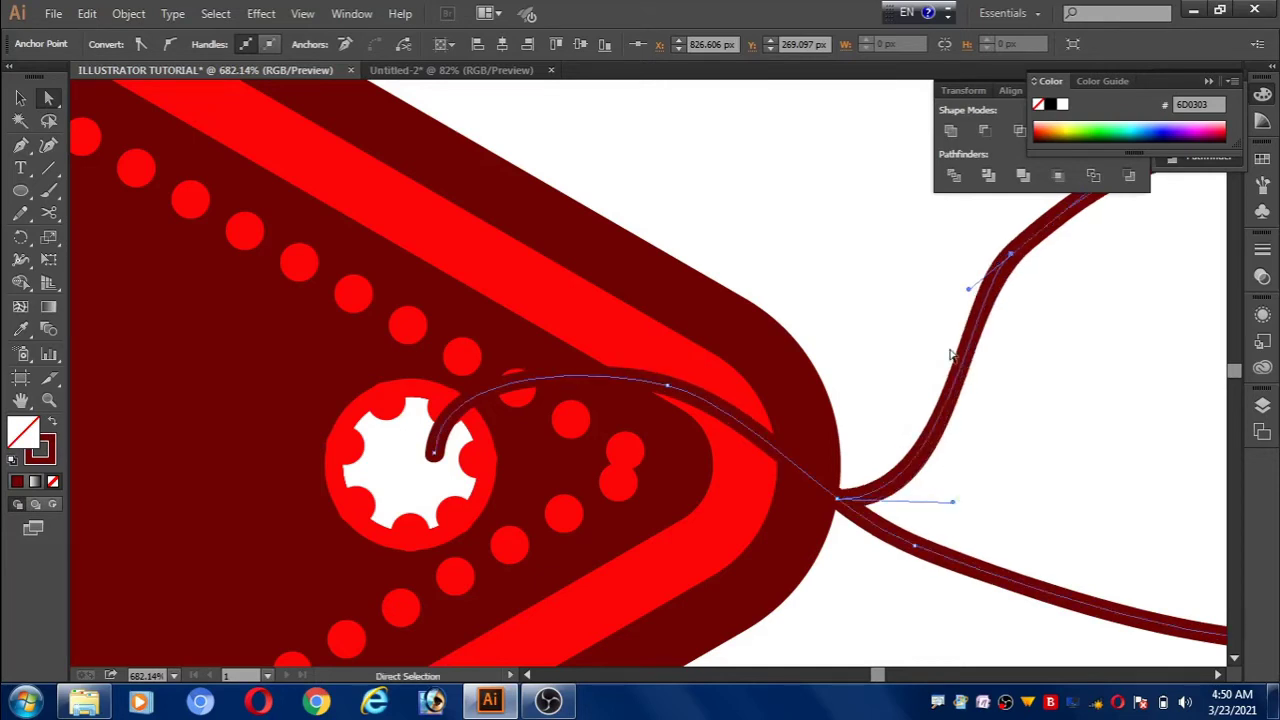
left_click_drag(968, 289, 958, 312)
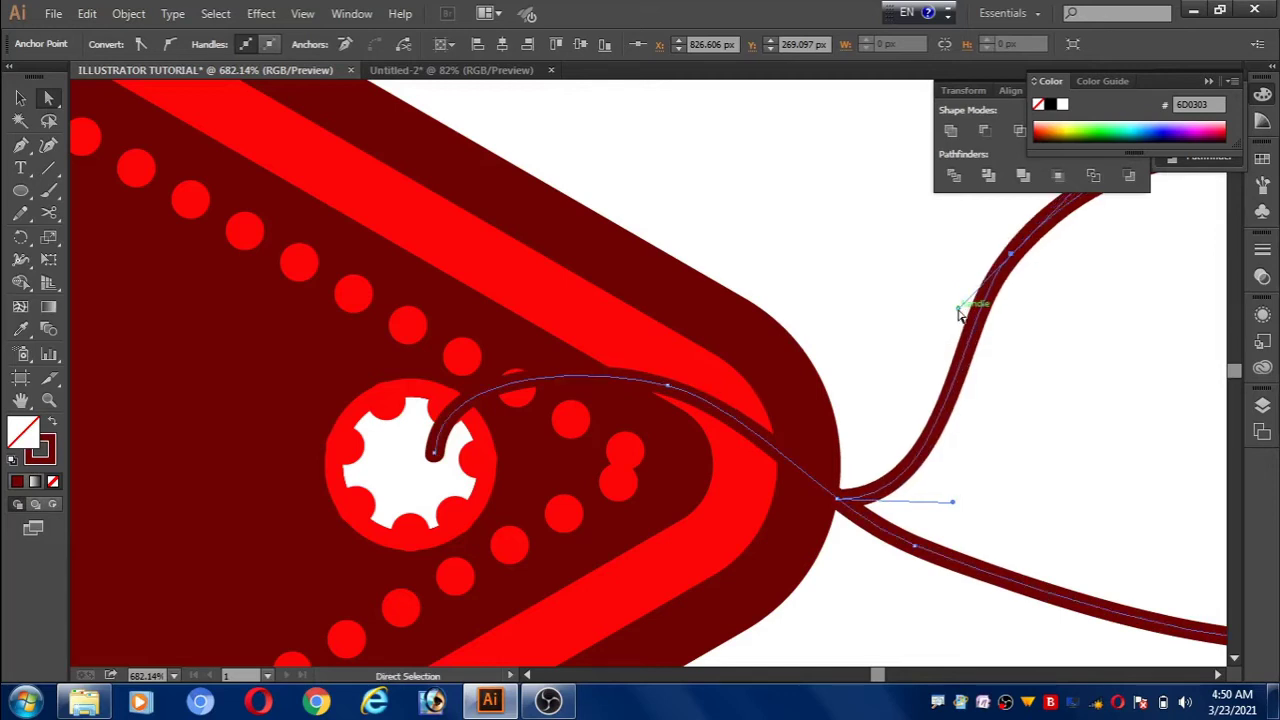
Step: Flatten the string's curve between the right hole and the badge edge by adjusting the direction handles of its end and middle anchors
left_click_drag(433, 452, 437, 454)
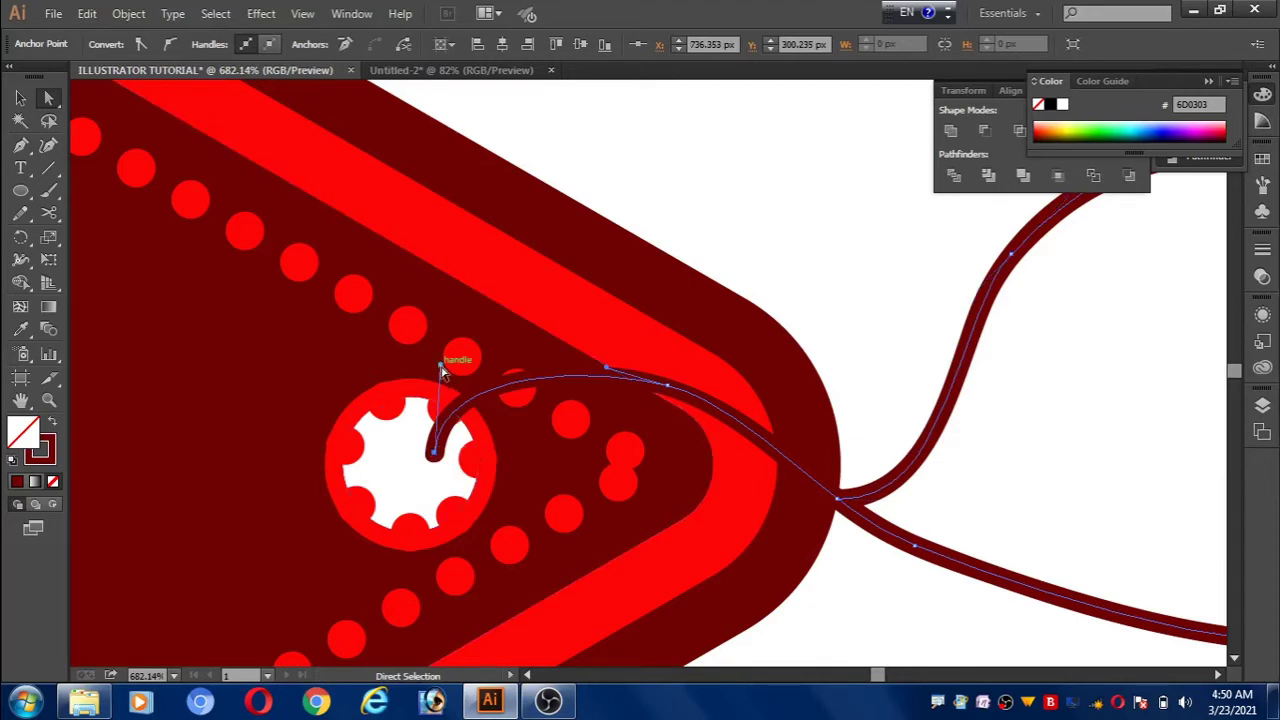
left_click_drag(442, 371, 486, 397)
left_click(666, 385)
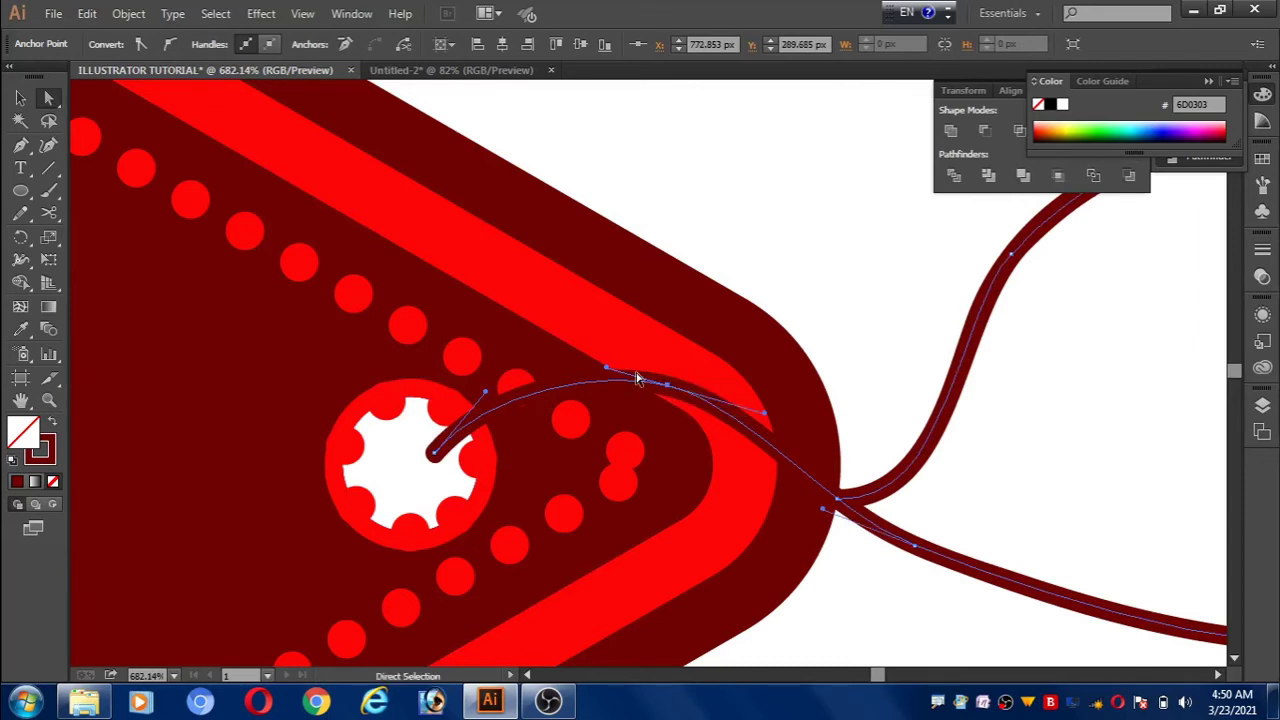
left_click_drag(606, 367, 606, 374)
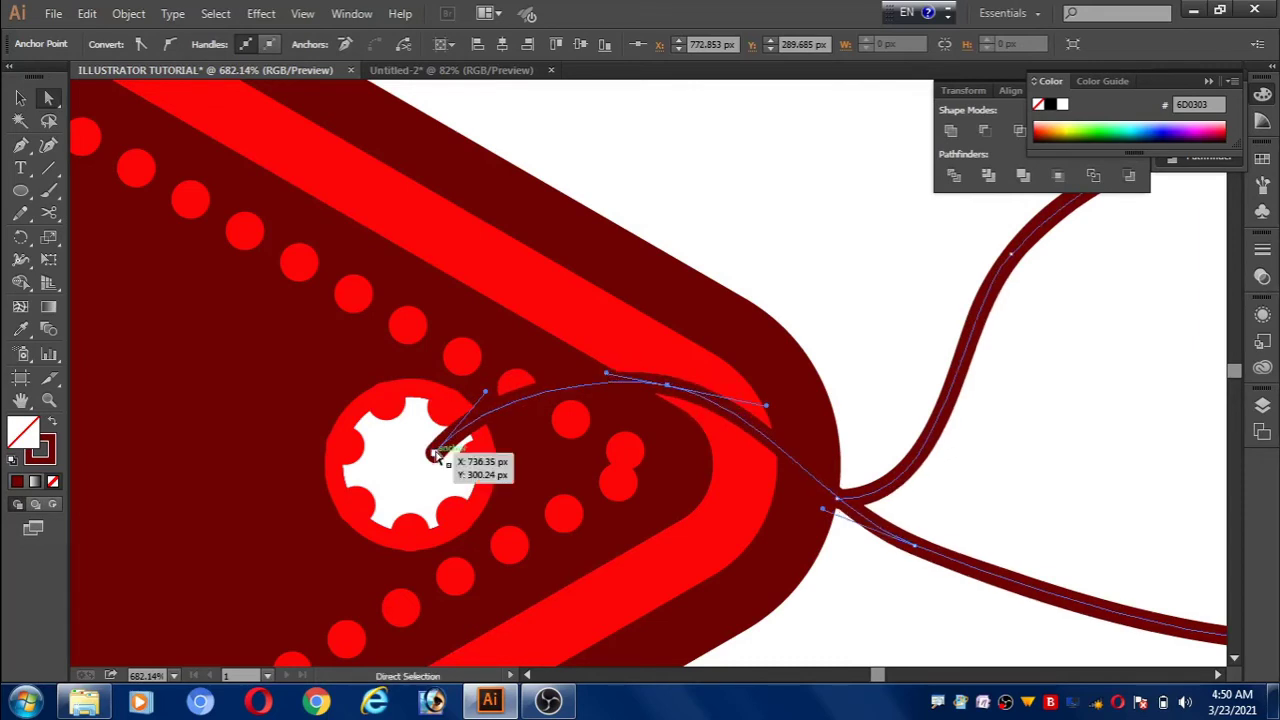
Step: Move the string's end anchor from inside the right hole onto the hole's upper-right rim, at about X 741.14, Y 296.8 px
mouse_move(435, 453)
left_mouse_down()
mouse_move(477, 421)
mouse_move(464, 432)
left_mouse_up()
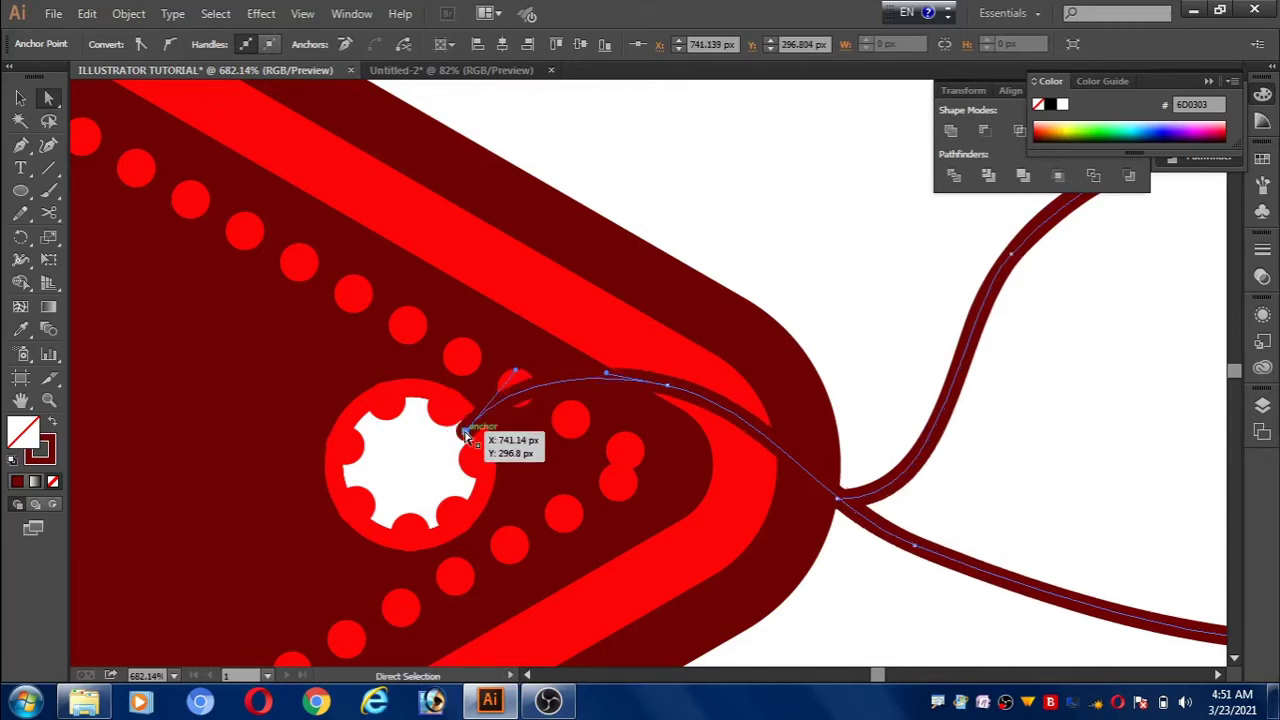
key("ctrl+0")
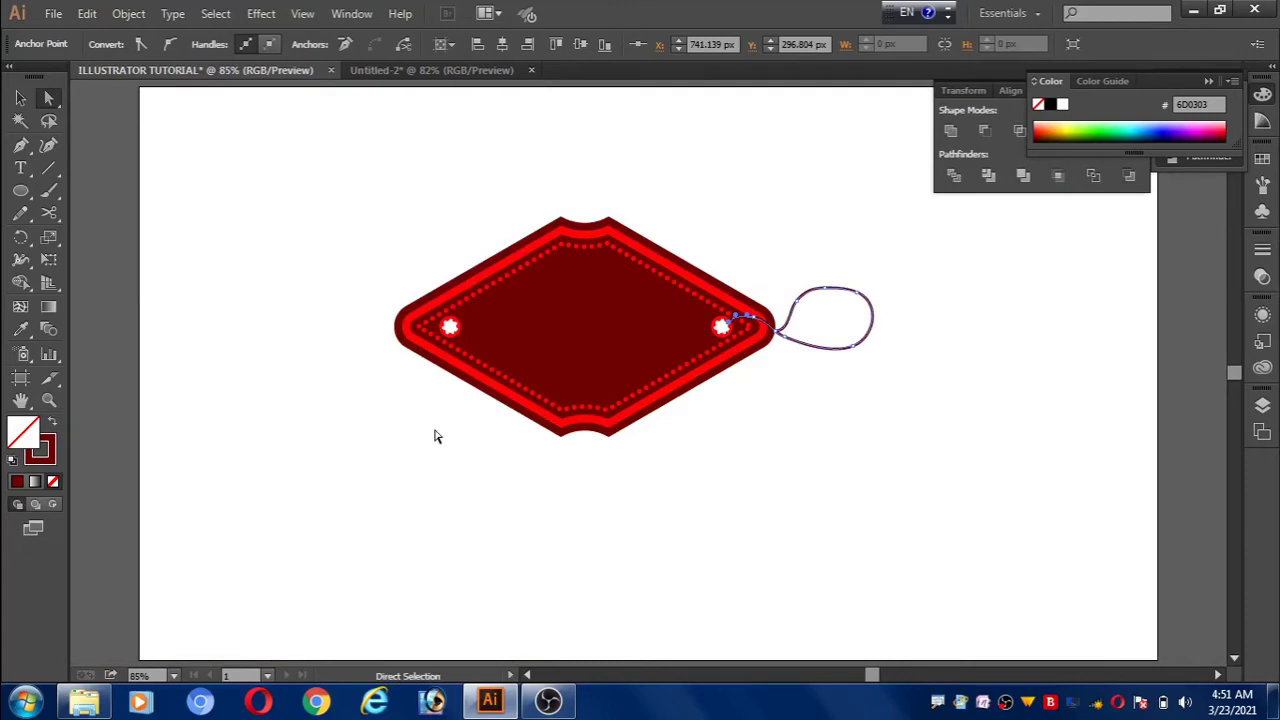
left_click(20, 97)
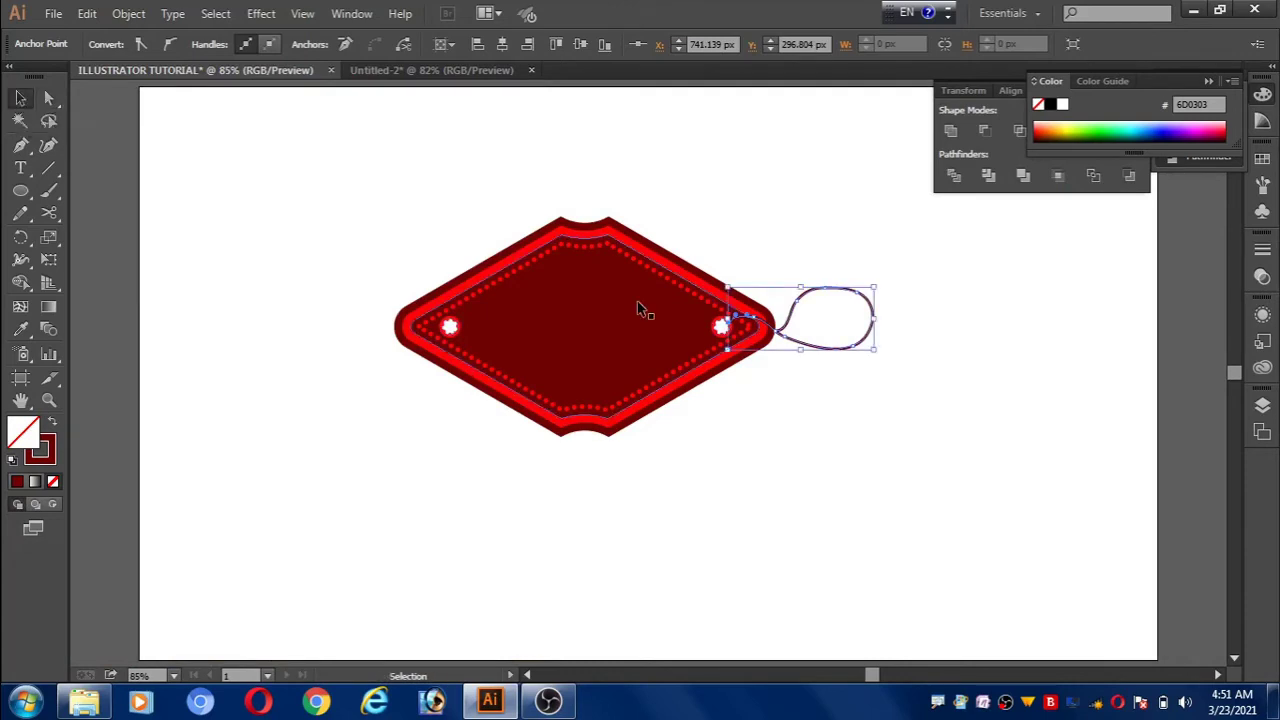
left_click(808, 249)
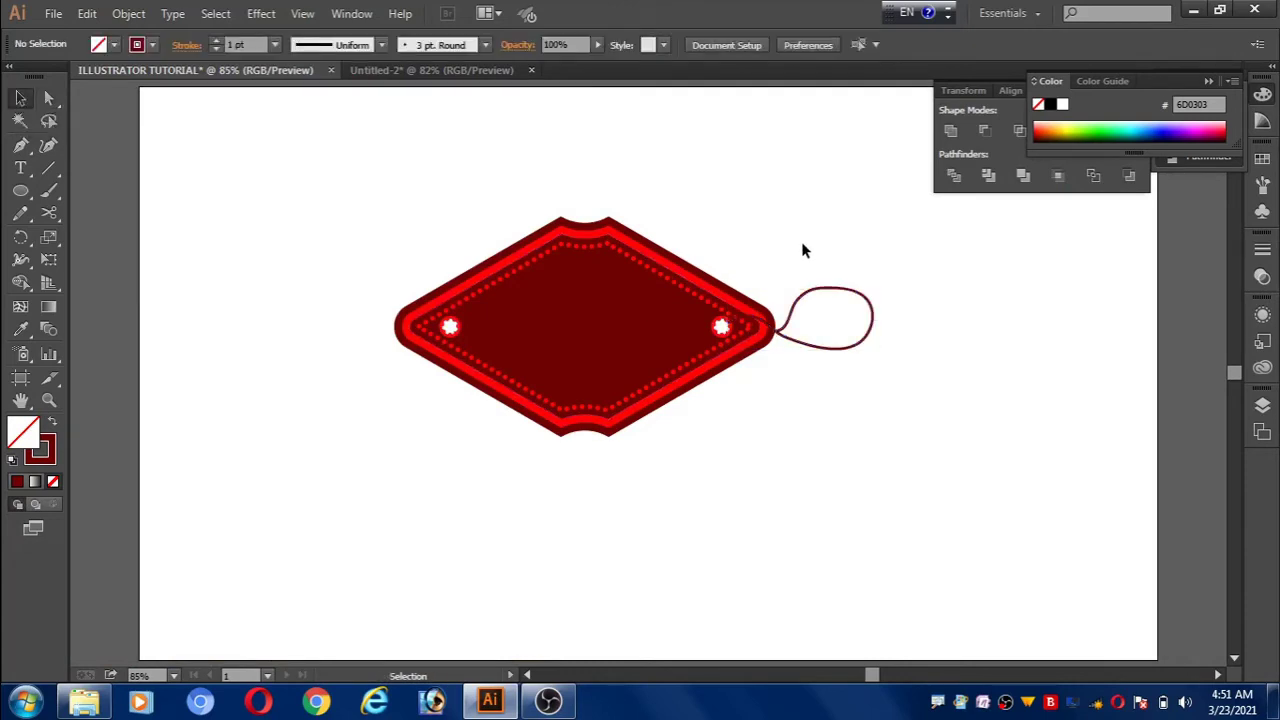
Step: Select the looped string and open the Metals gradient swatch library clear of the artwork
left_click_drag(803, 251, 885, 375)
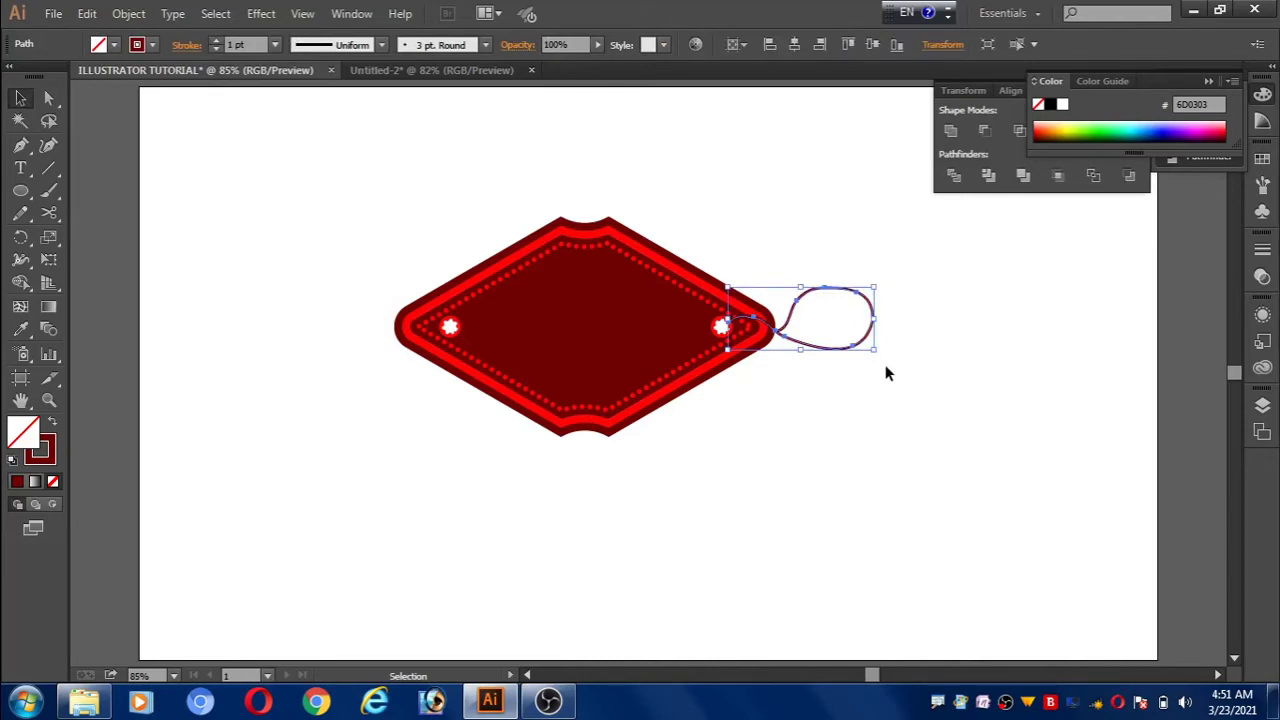
left_click(1262, 160)
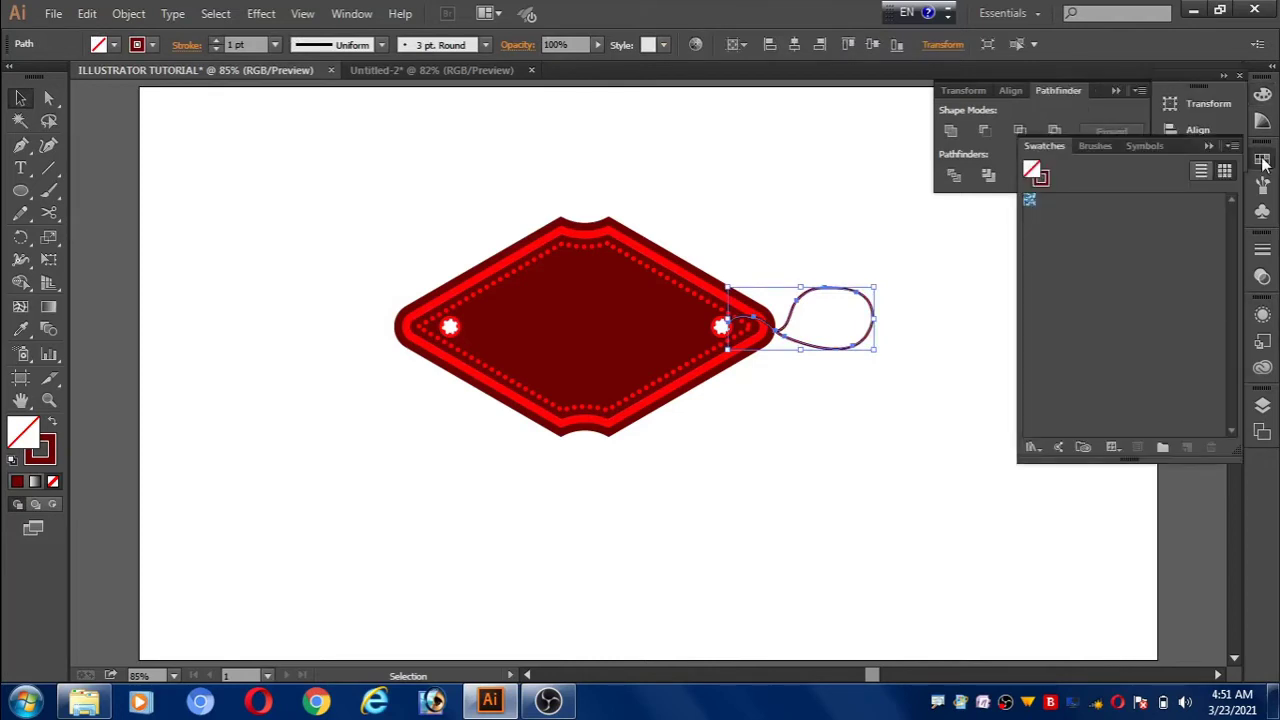
left_click(1032, 448)
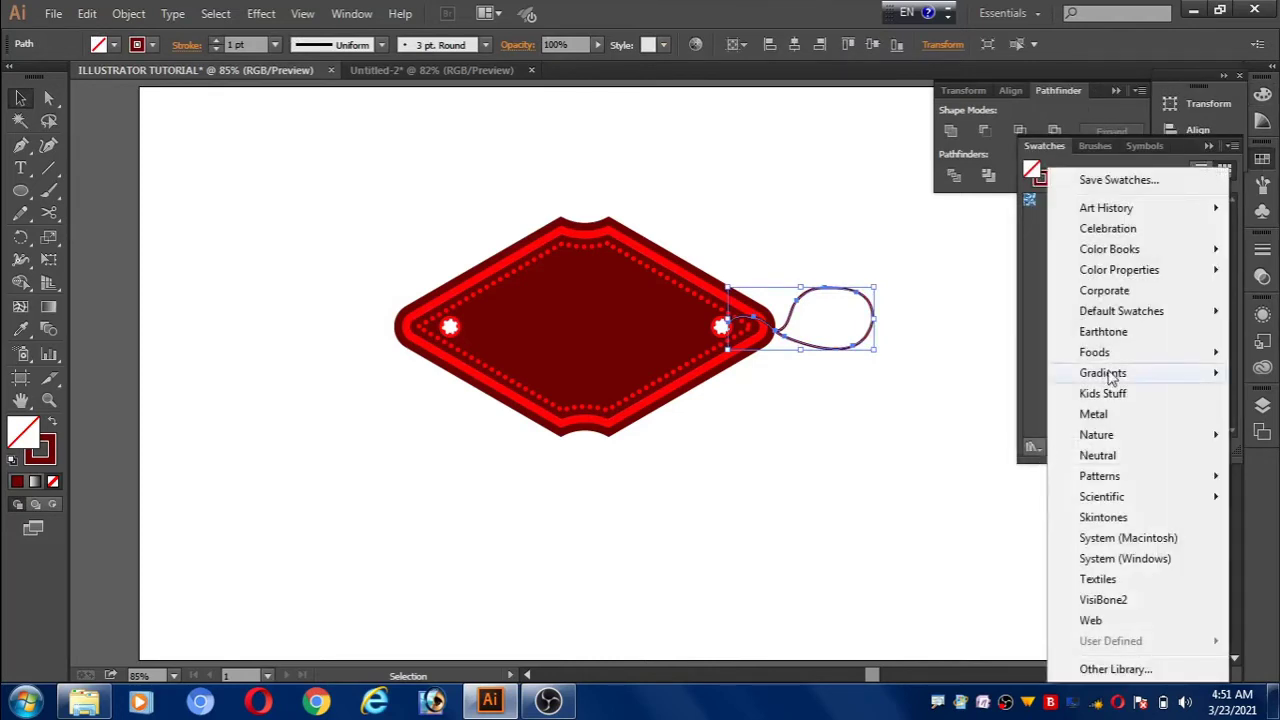
mouse_move(1105, 375)
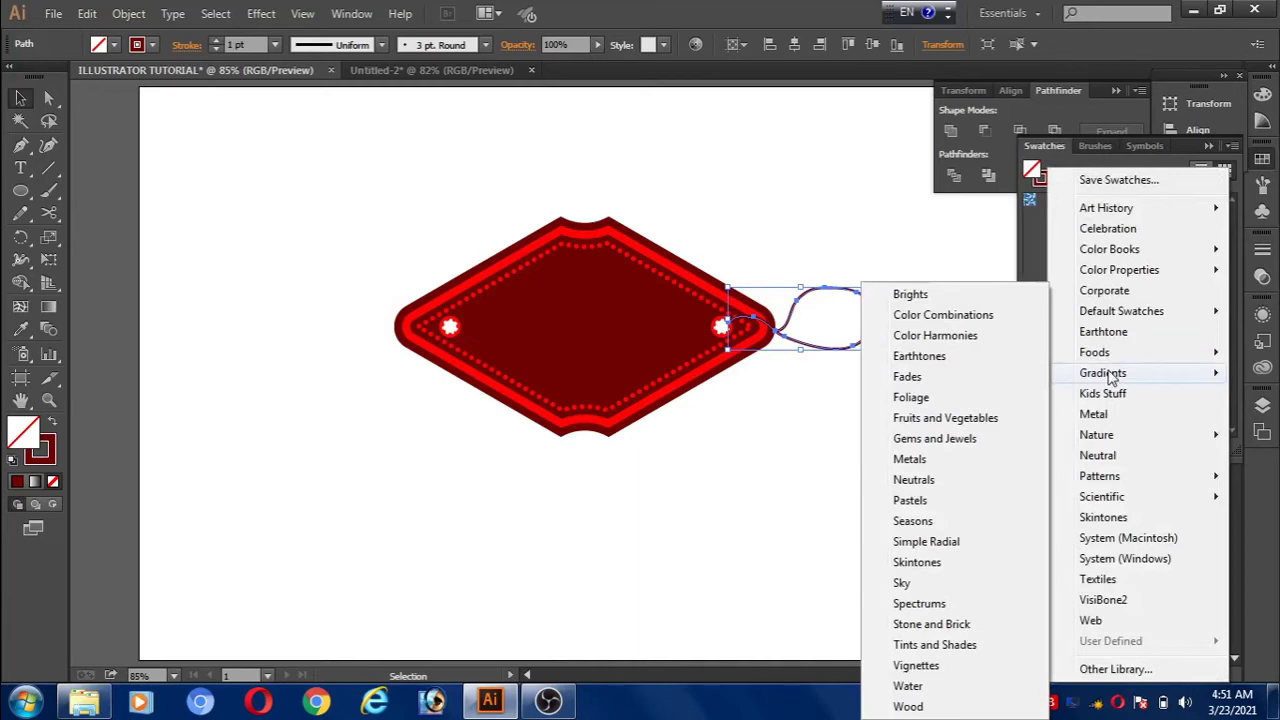
left_click(915, 460)
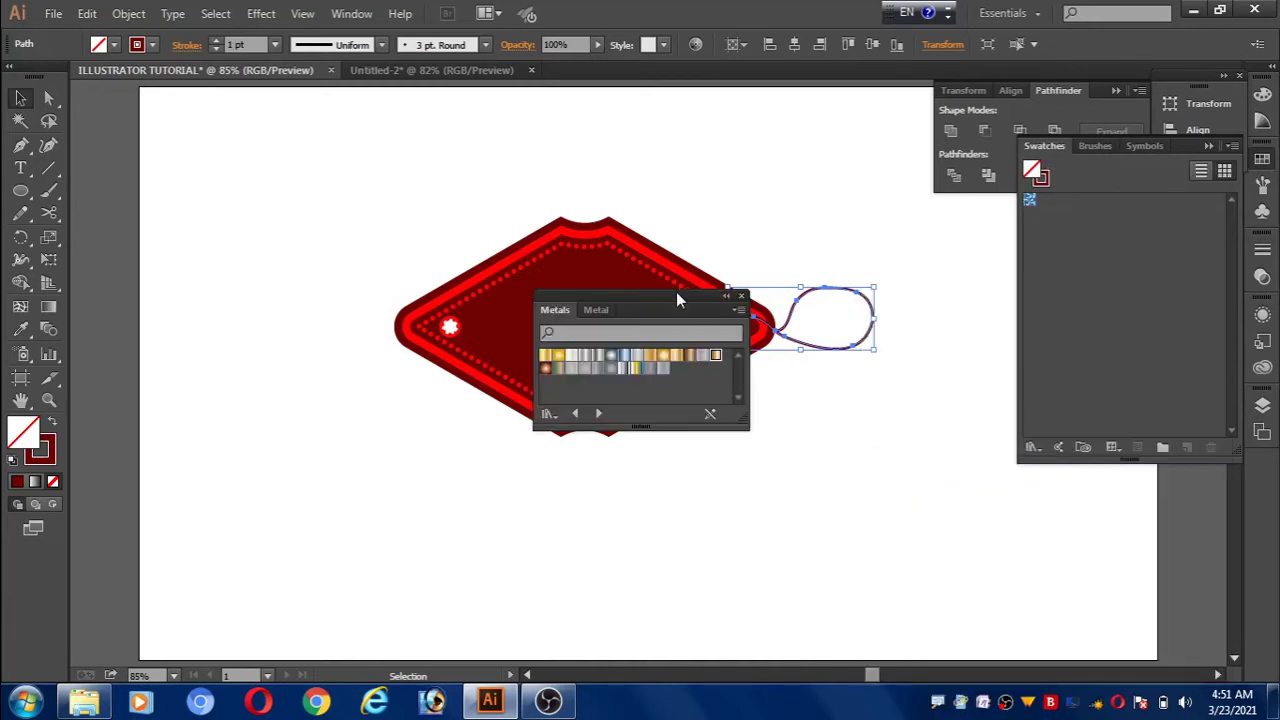
left_click_drag(676, 297, 281, 197)
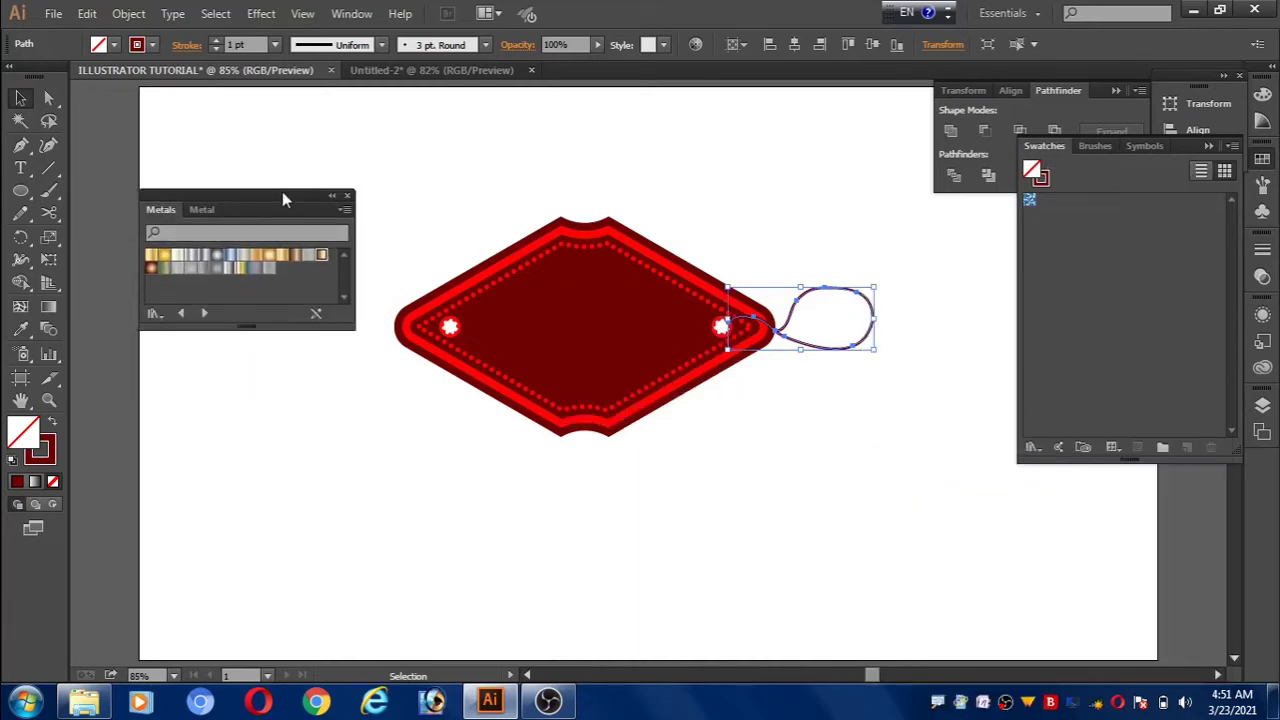
Step: Apply a light gold gradient from the Metals library to the string's stroke and set its fill to none
left_click(281, 256)
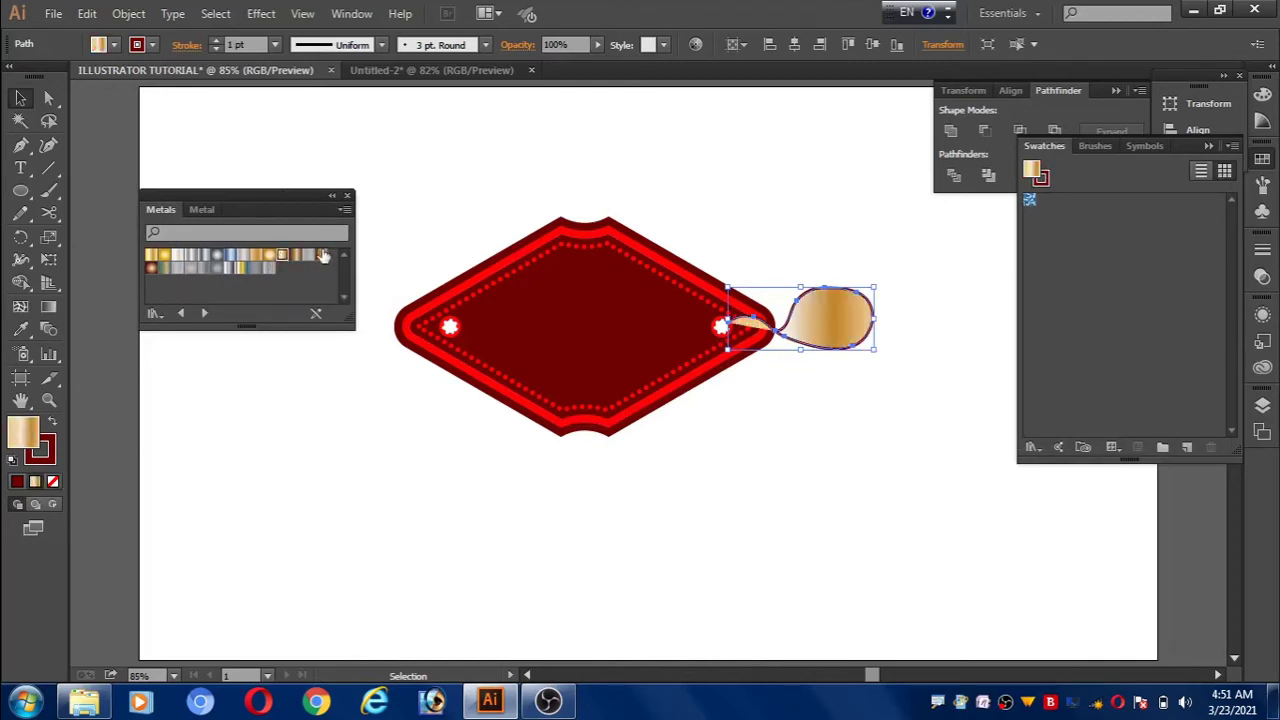
left_click(321, 255)
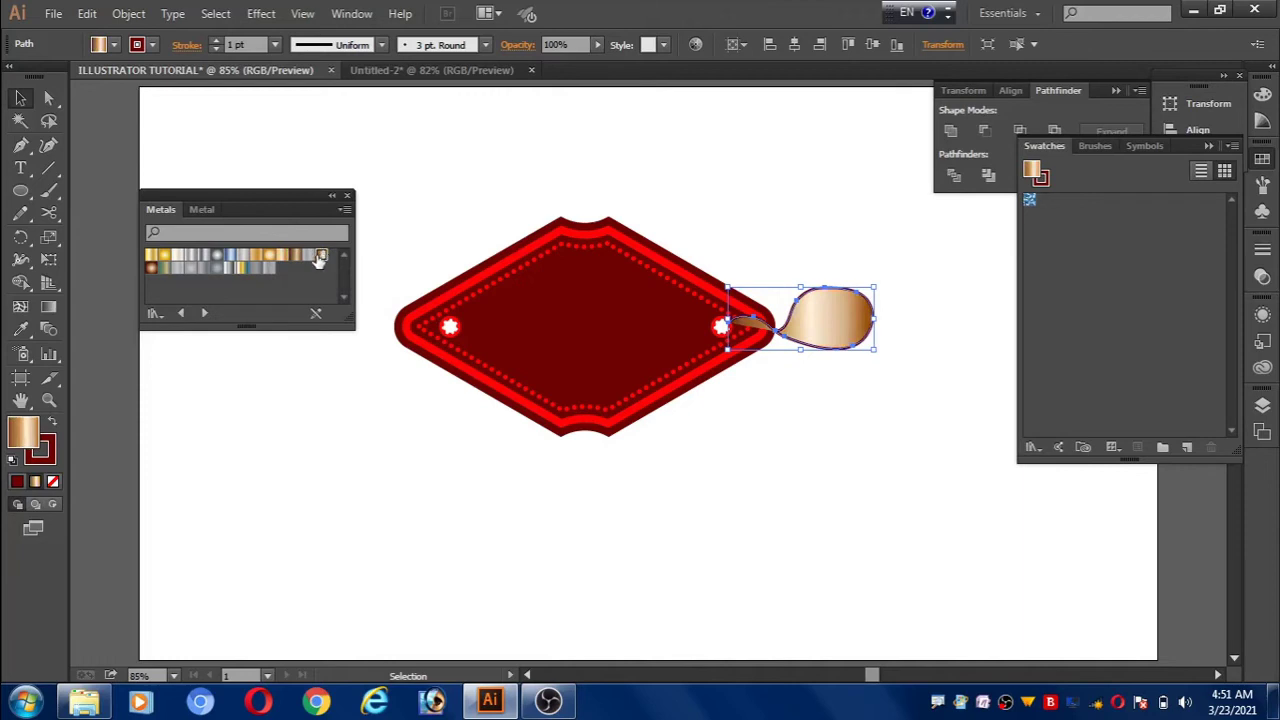
left_click(282, 257)
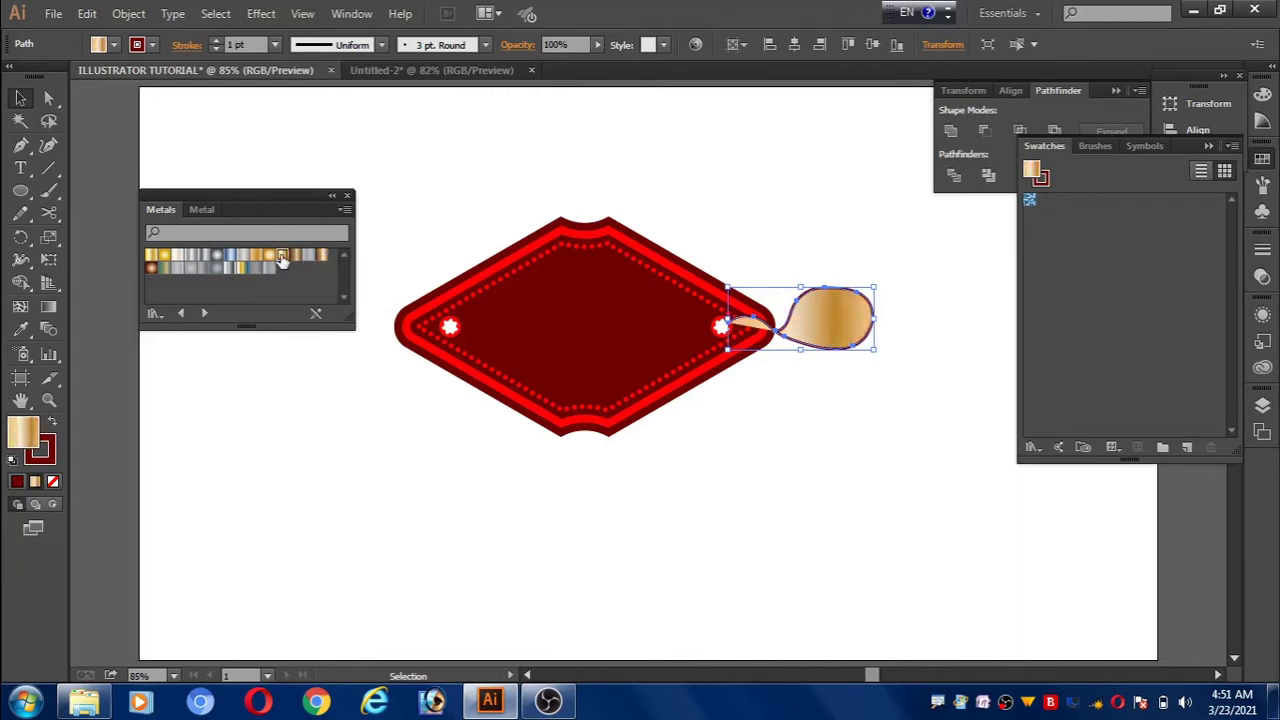
left_click(52, 424)
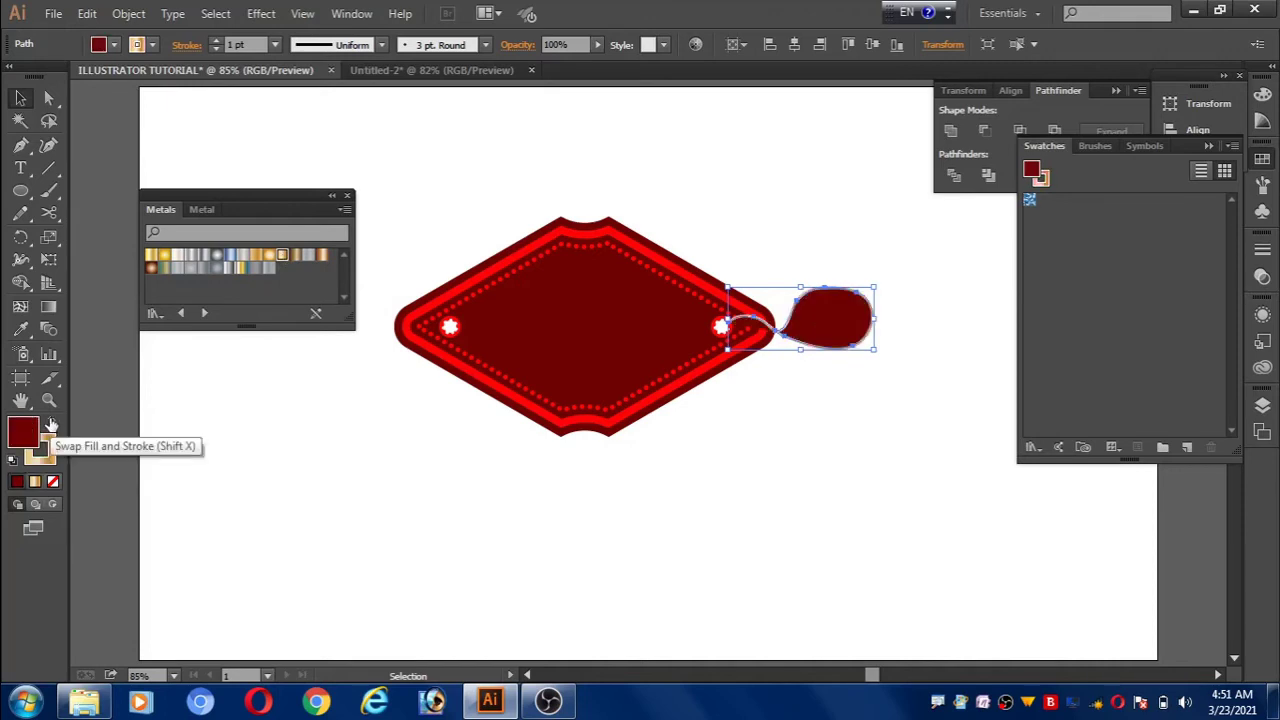
left_click(54, 483)
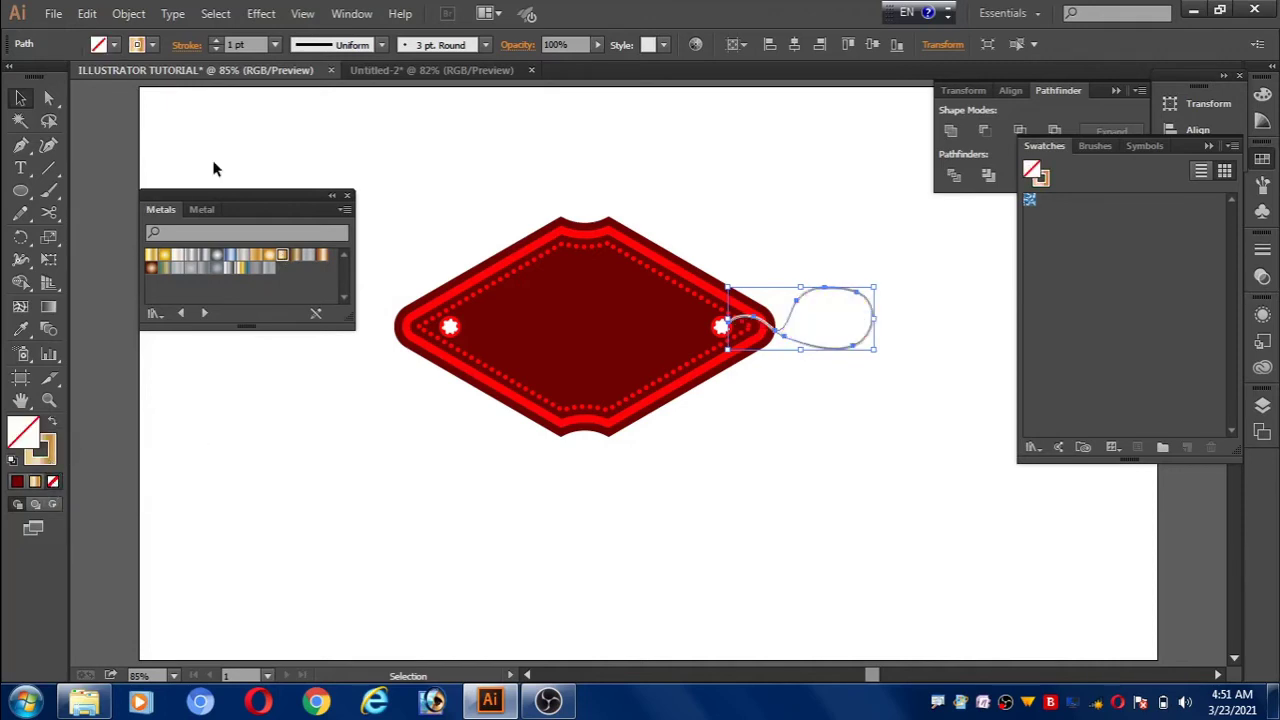
Step: Close the Metals library and clear the Swatches, Pathfinder, Transform and Align panels from the workspace
left_click(345, 195)
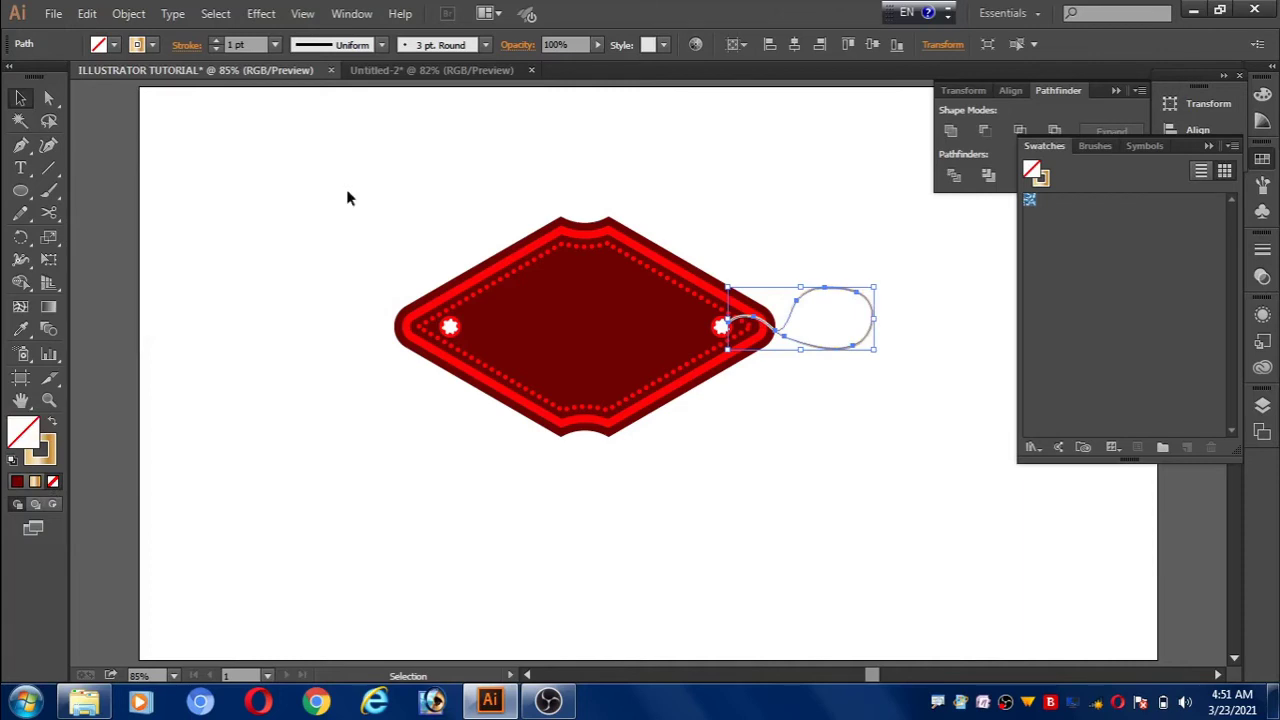
left_click(1262, 160)
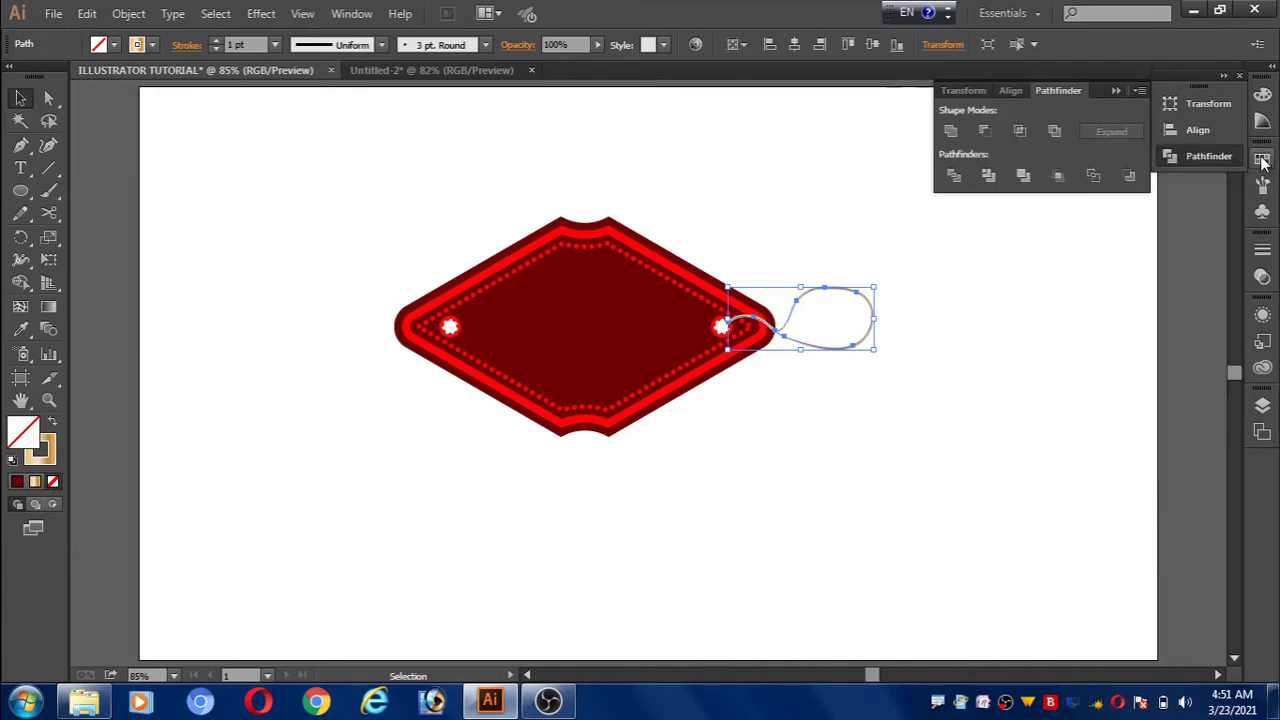
left_click(1118, 90)
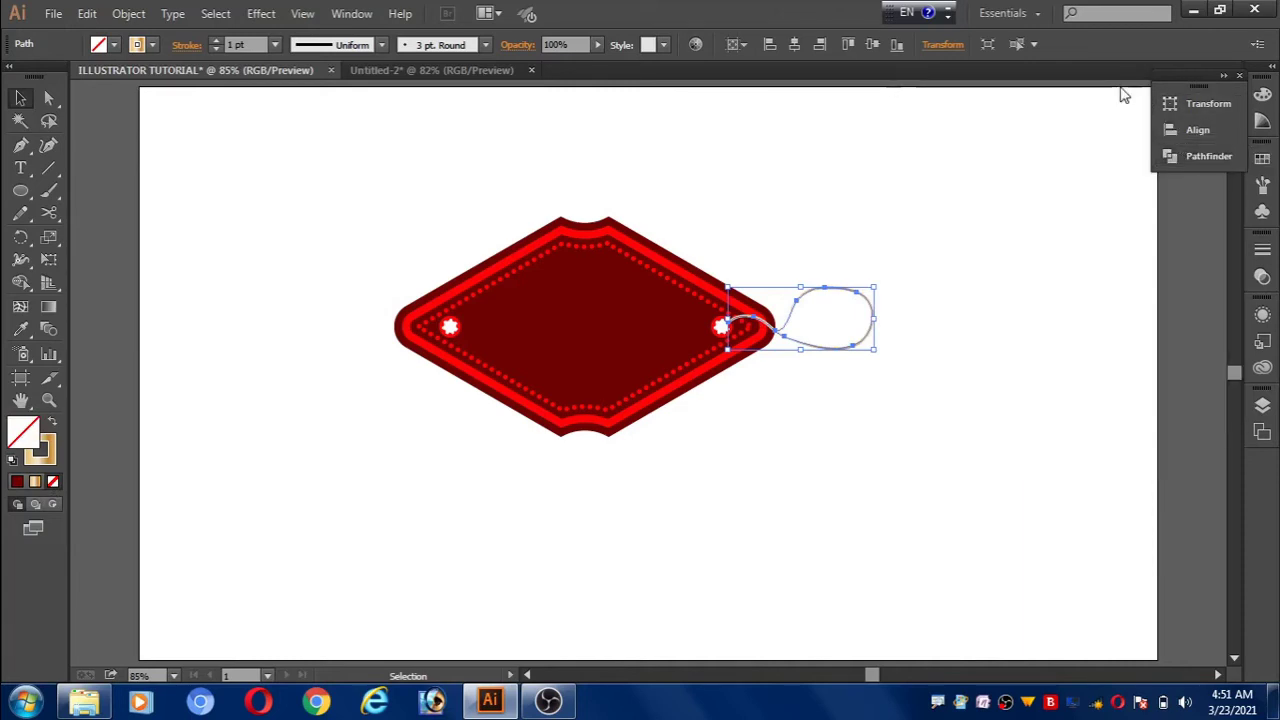
left_click(1239, 76)
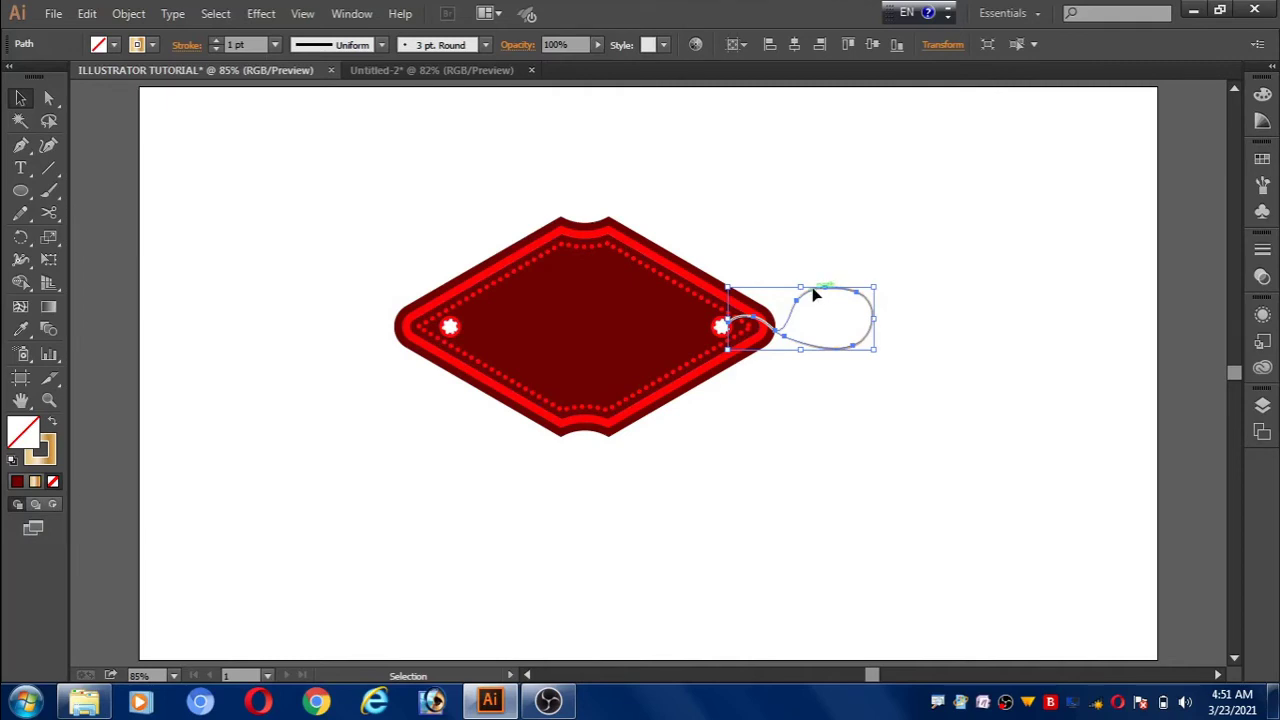
Step: Copy the gold string and paste the duplicate in front of the original
left_click(88, 14)
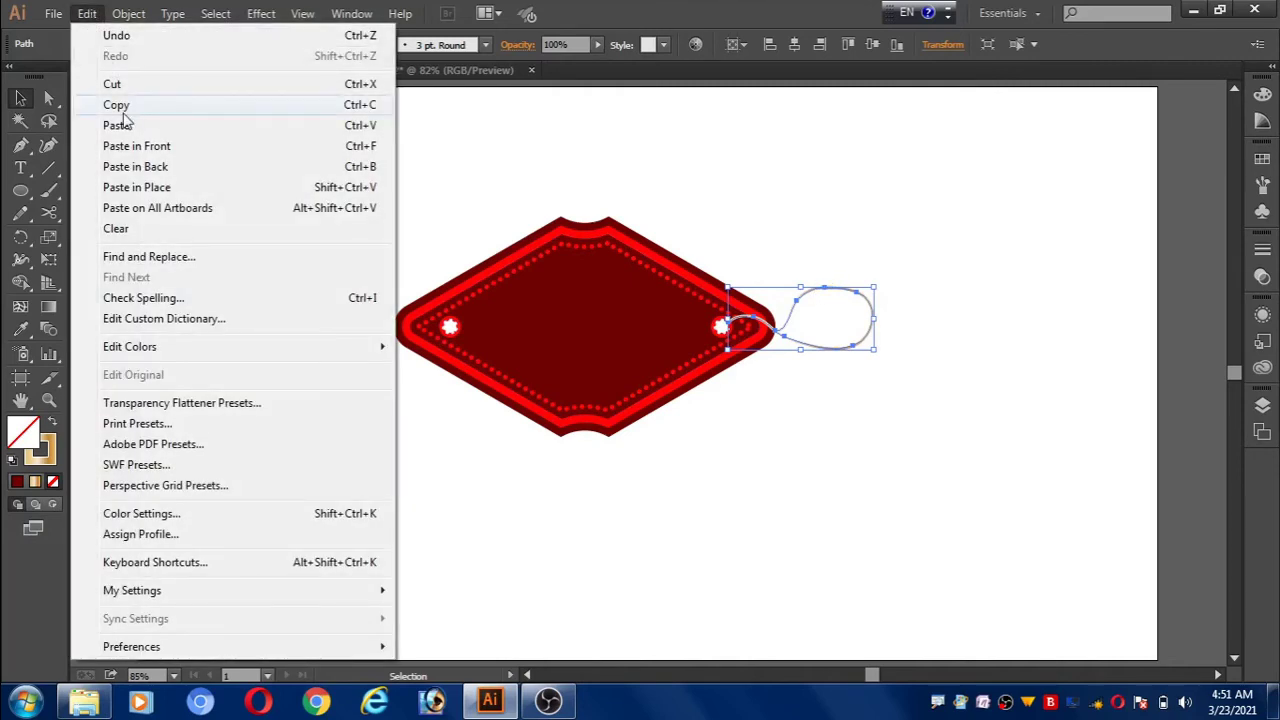
left_click(118, 106)
left_click(87, 14)
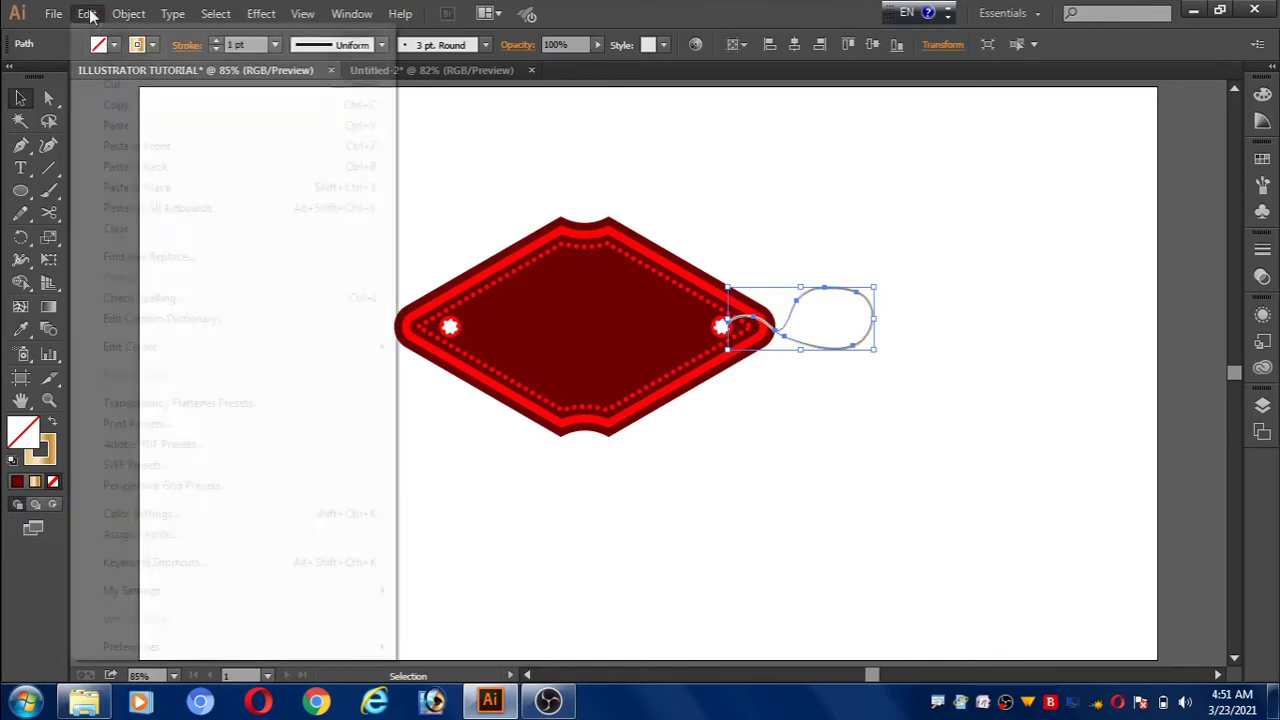
left_click(147, 146)
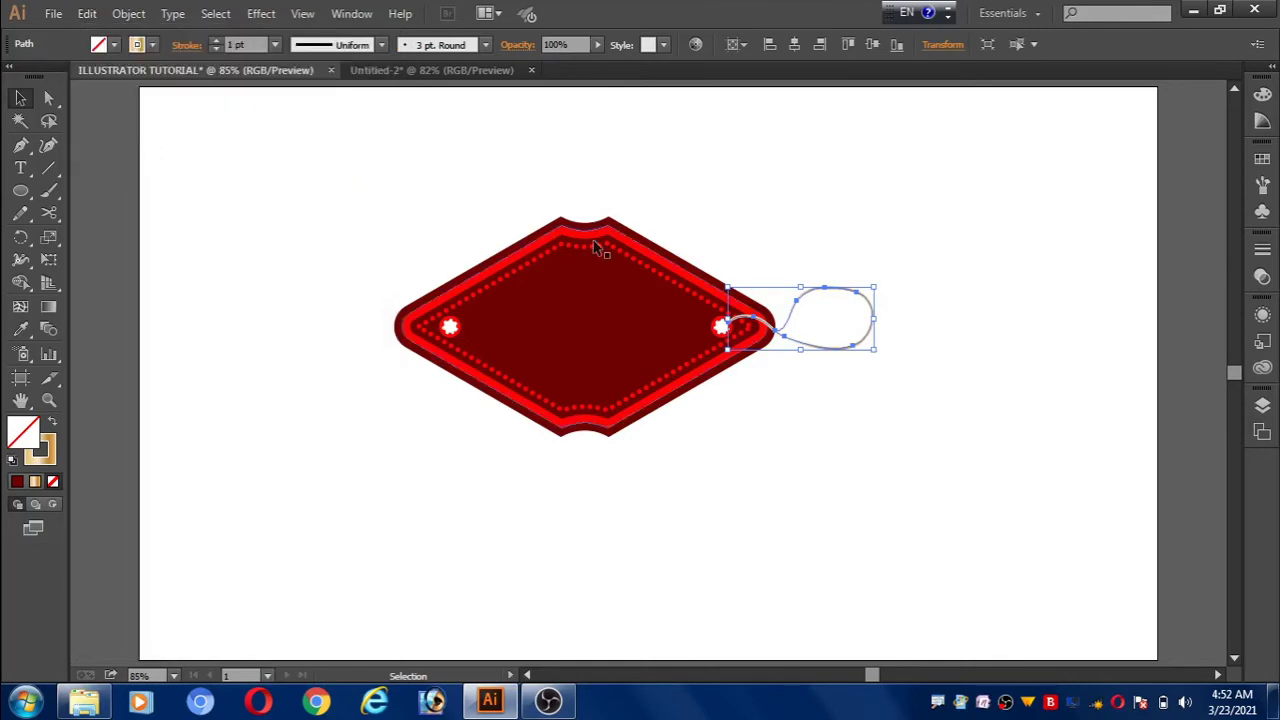
Step: Reflect the string copy across the vertical axis at 90° and place it at the badge's left hole
right_click(822, 294)
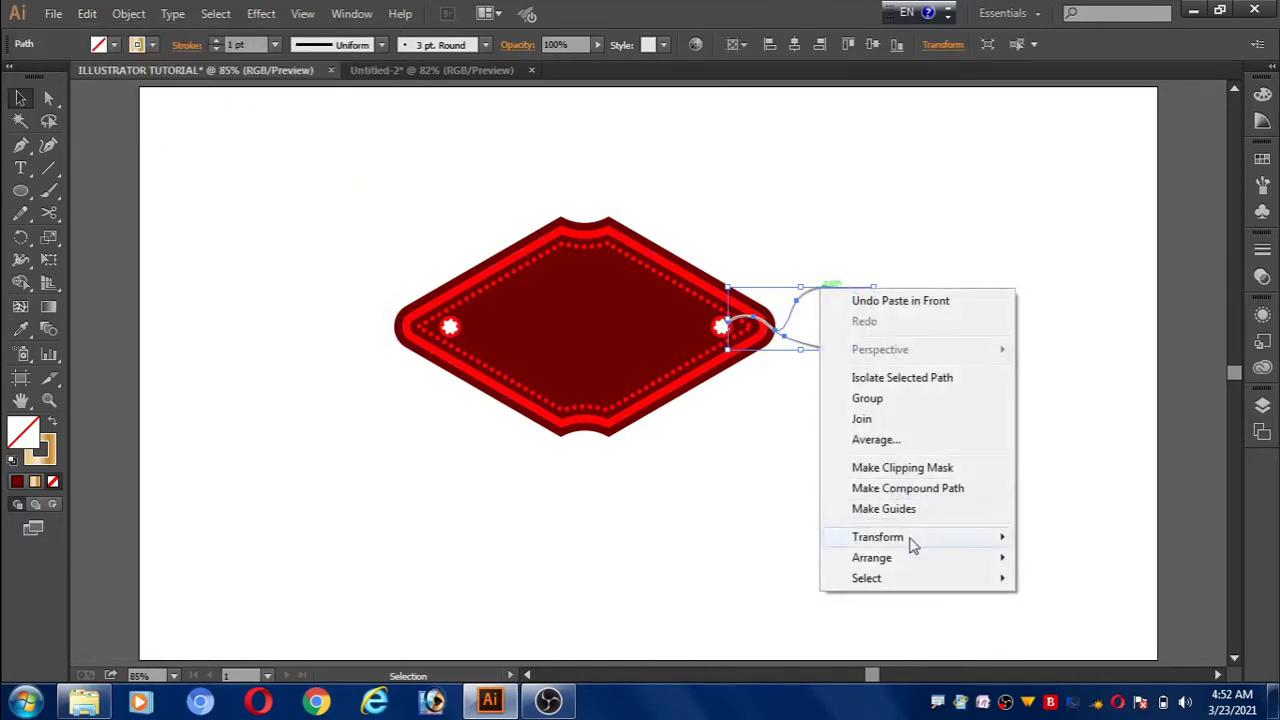
mouse_move(908, 541)
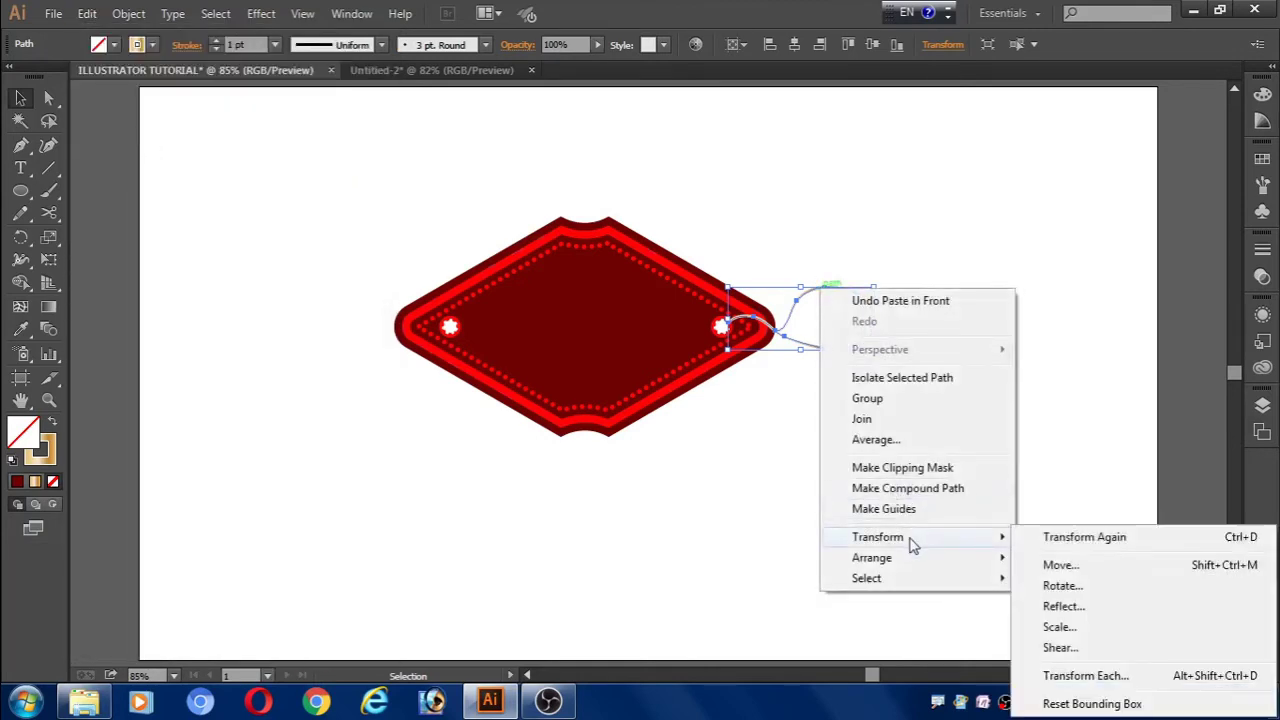
left_click(1064, 607)
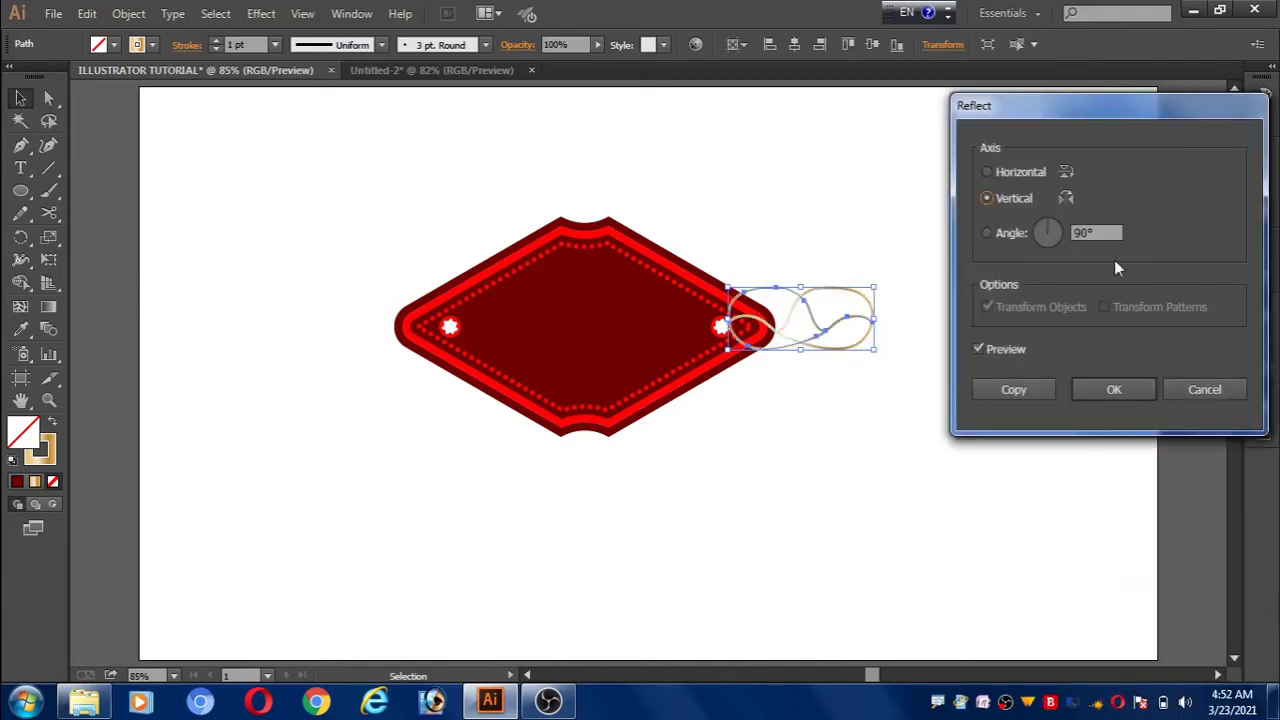
double_click(1099, 234)
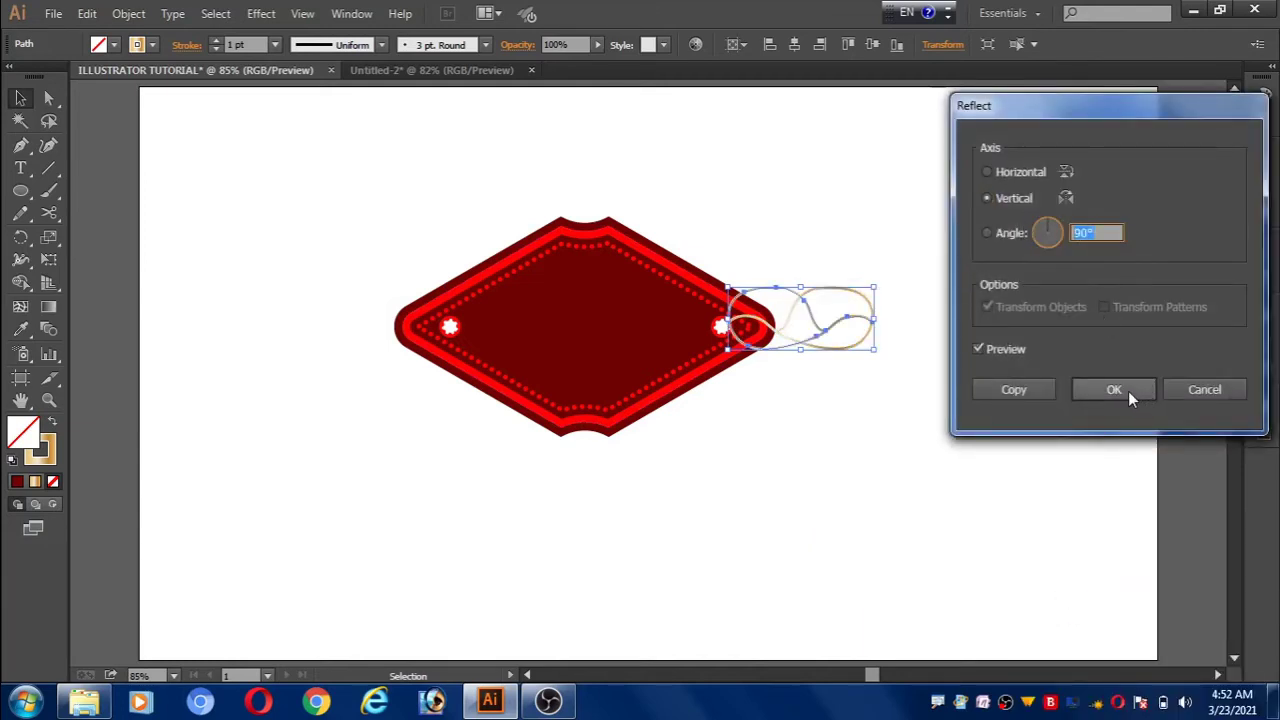
left_click(1128, 390)
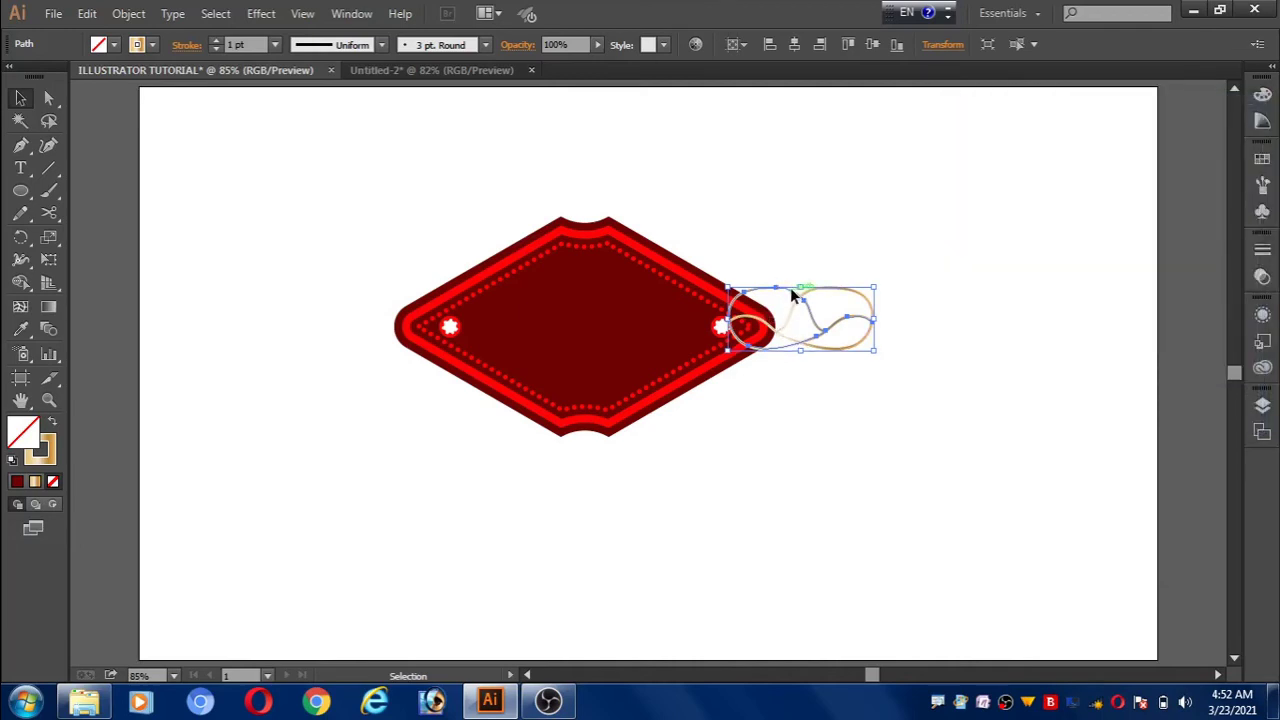
left_click_drag(790, 287, 366, 291)
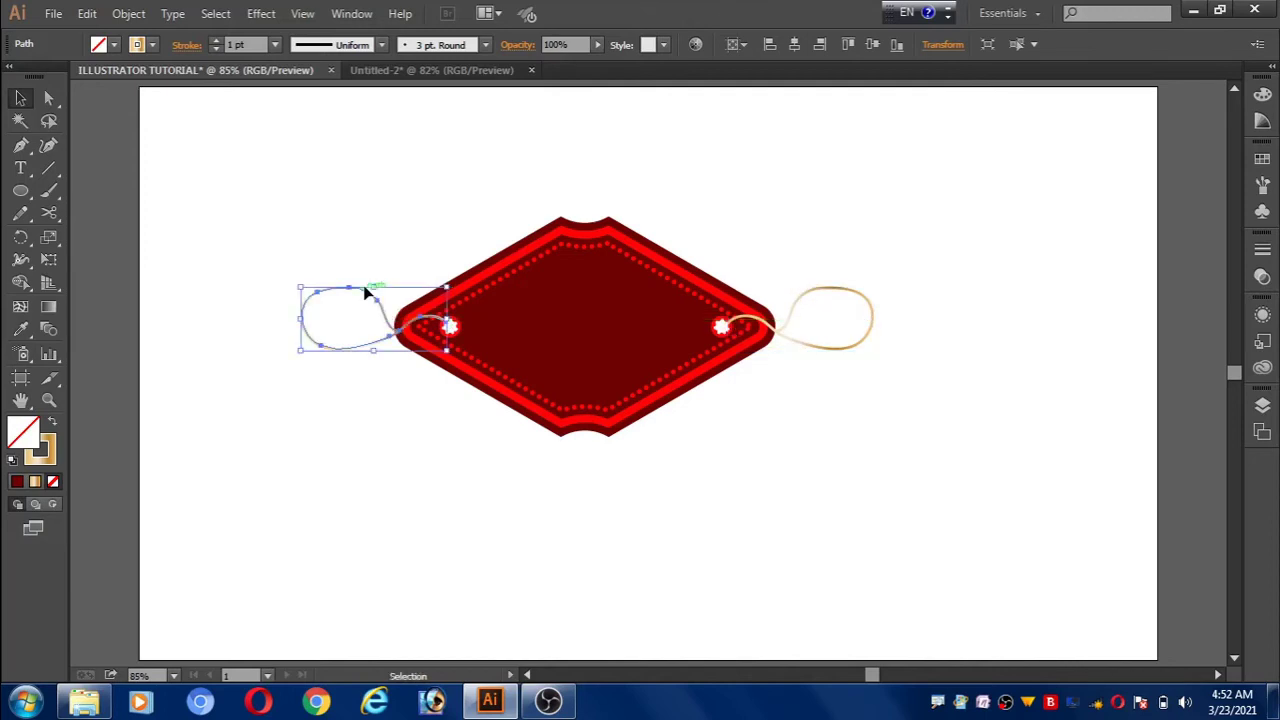
left_click(628, 553)
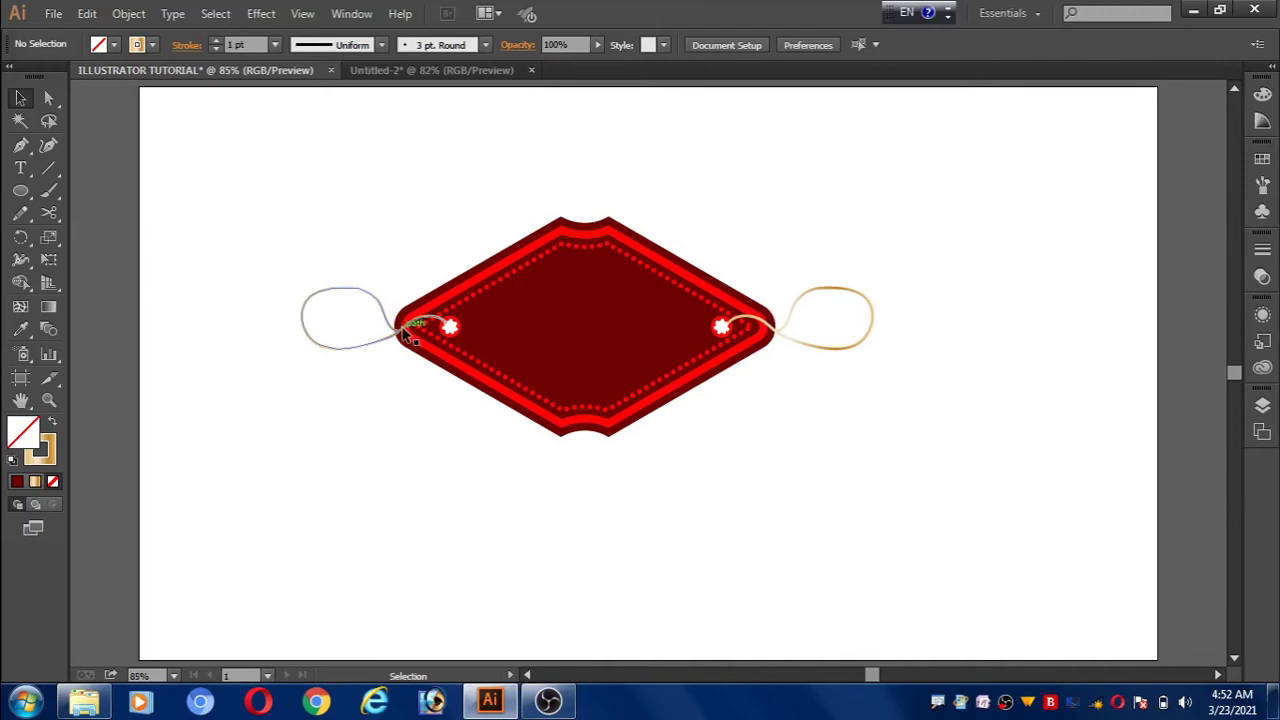
Step: Shift the left string slightly to the left so its inner end sits at the left hole's rim
left_click(458, 325)
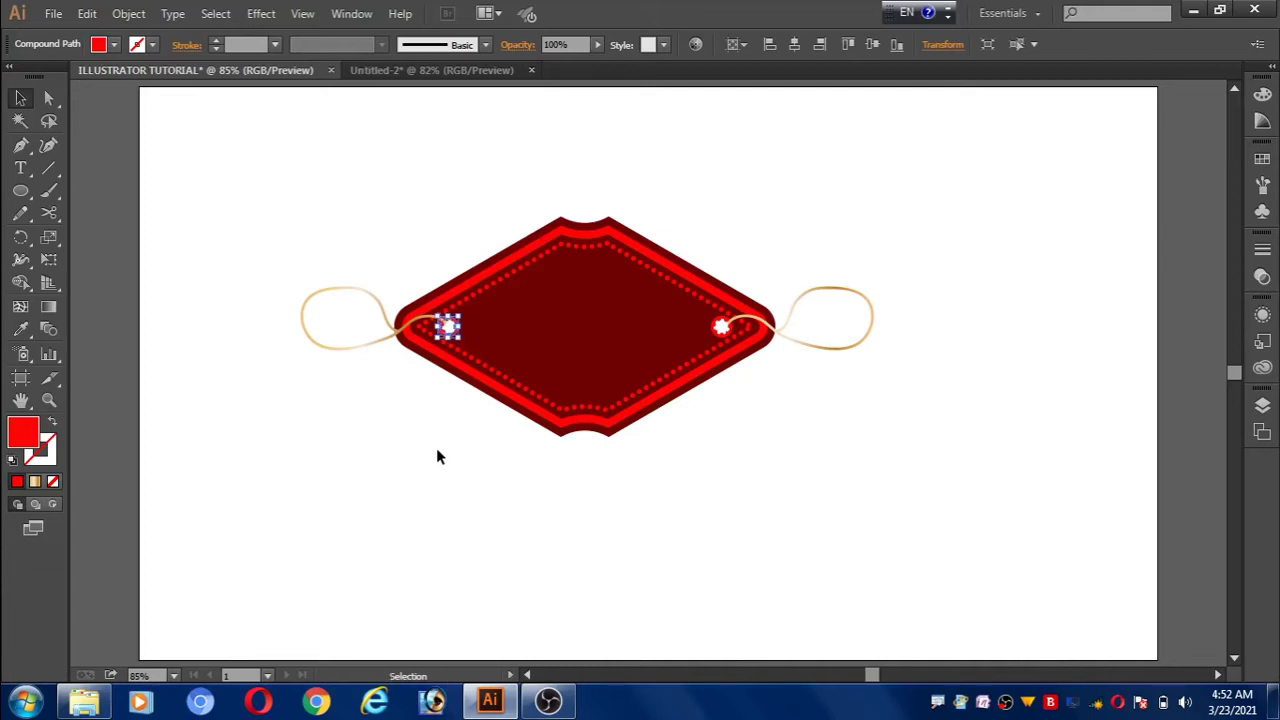
left_click(418, 468)
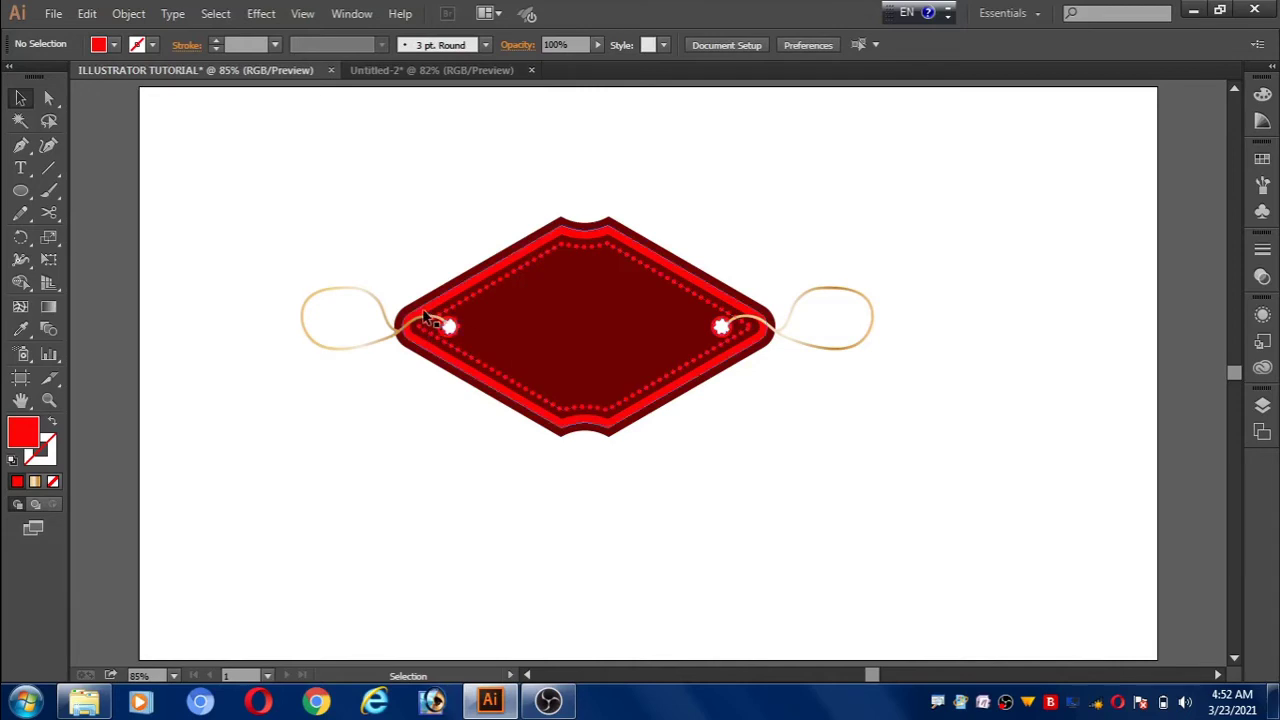
left_click_drag(424, 318, 418, 325)
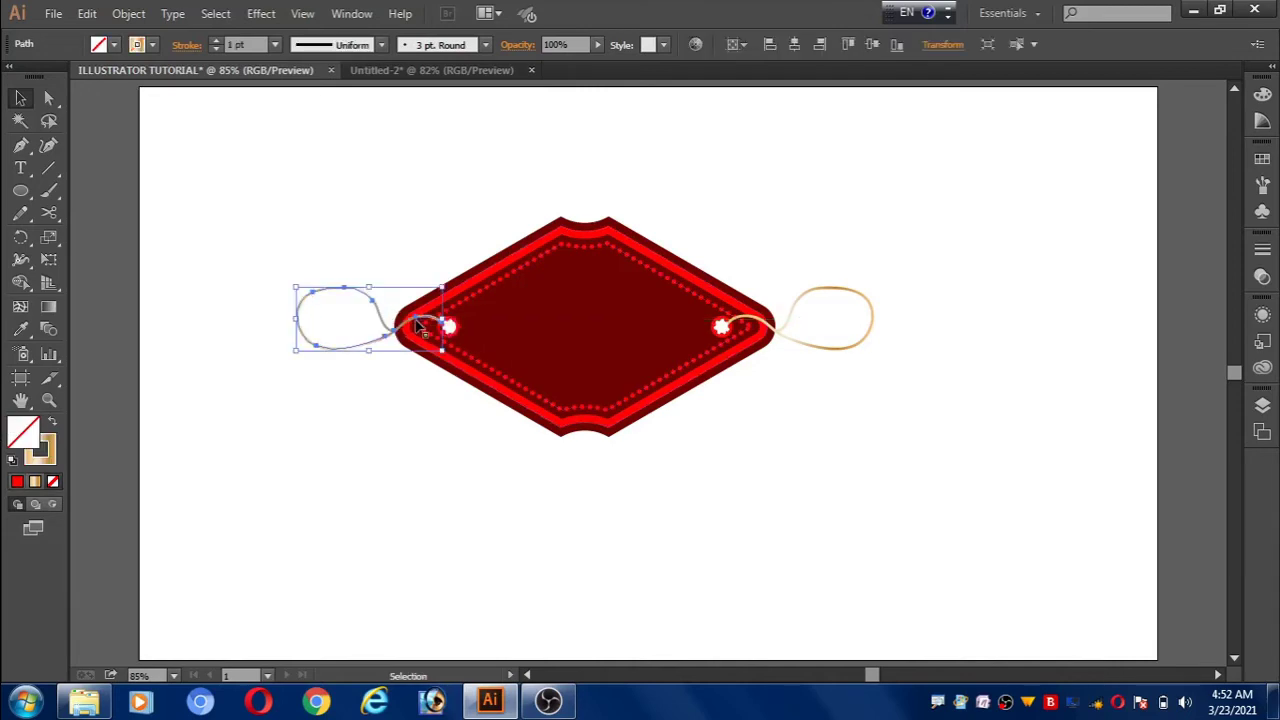
left_click(430, 477)
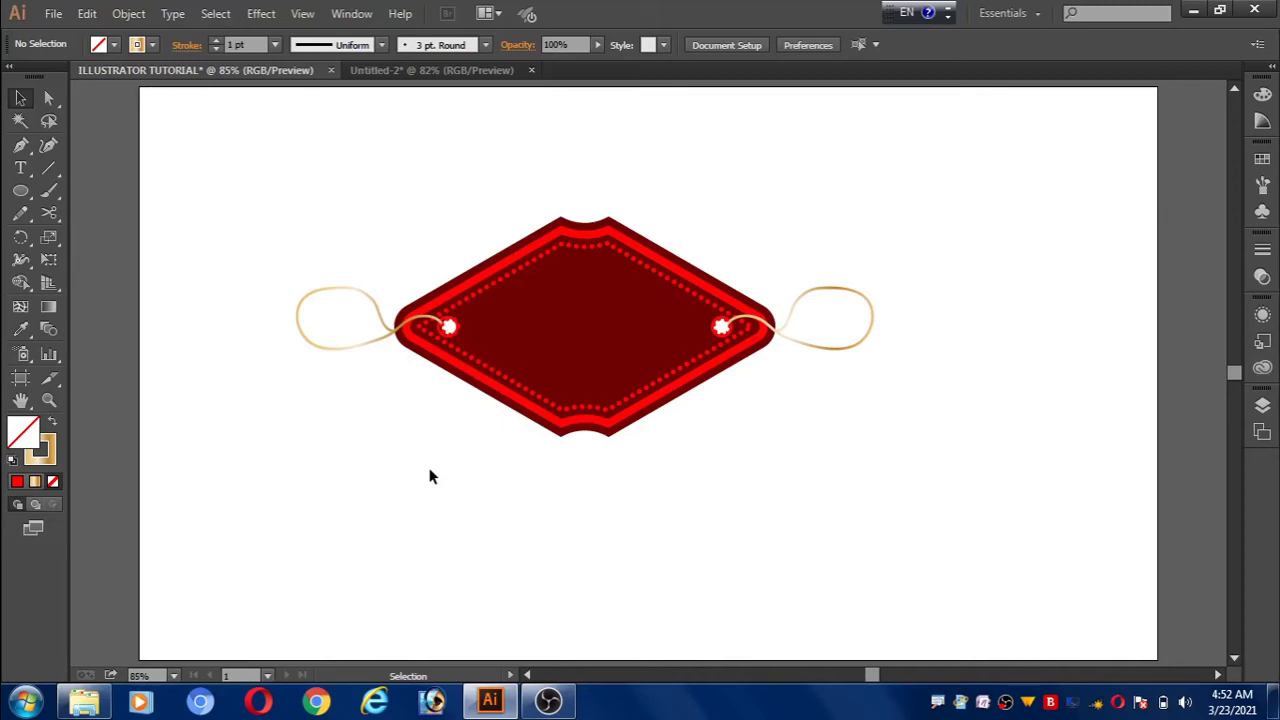
Step: Nudge the red ring around the left hole two increments to the right
left_click(449, 328)
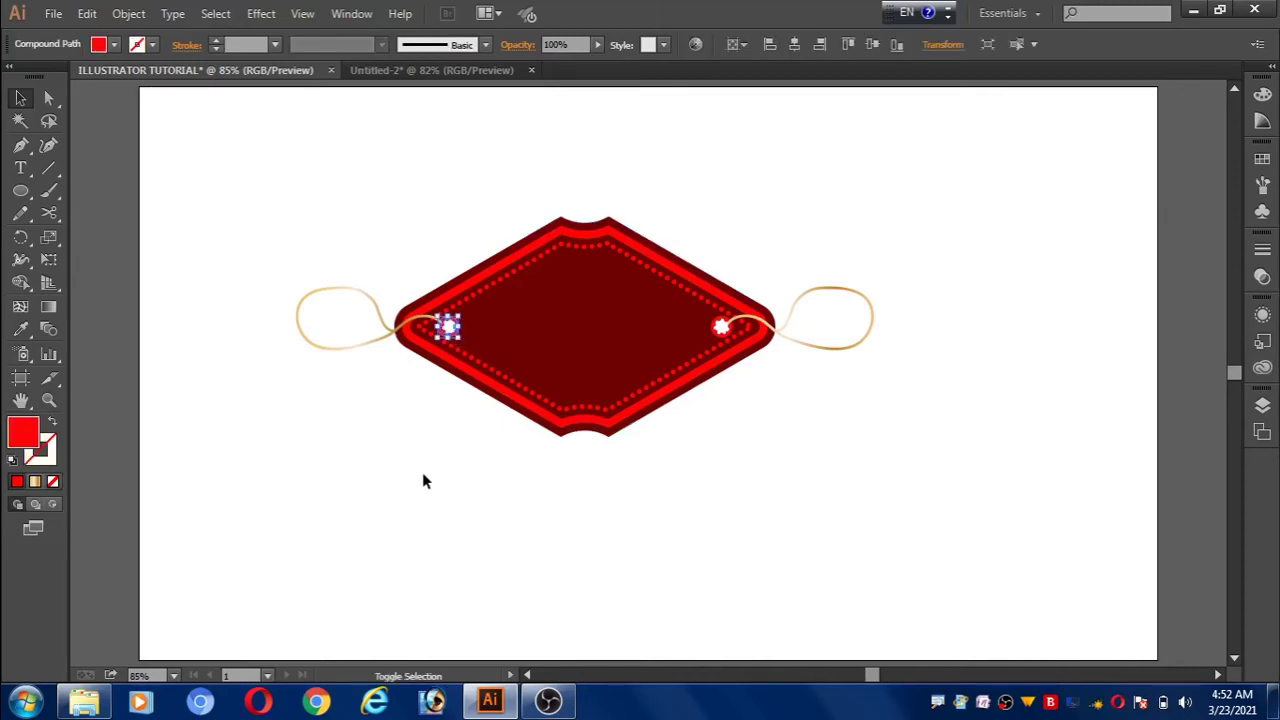
key("Right")
key("Right")
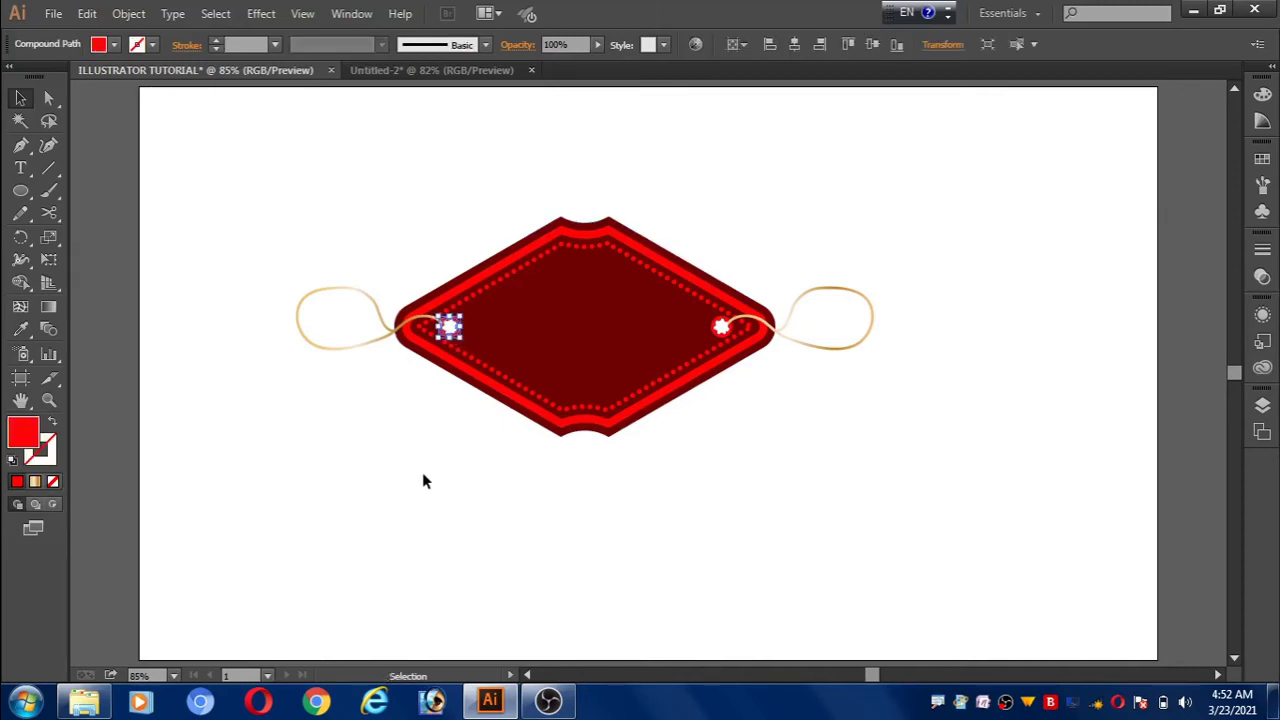
Step: Shift the left gold string slightly down and to the right so its inner end reaches into the left hole
left_click(428, 466)
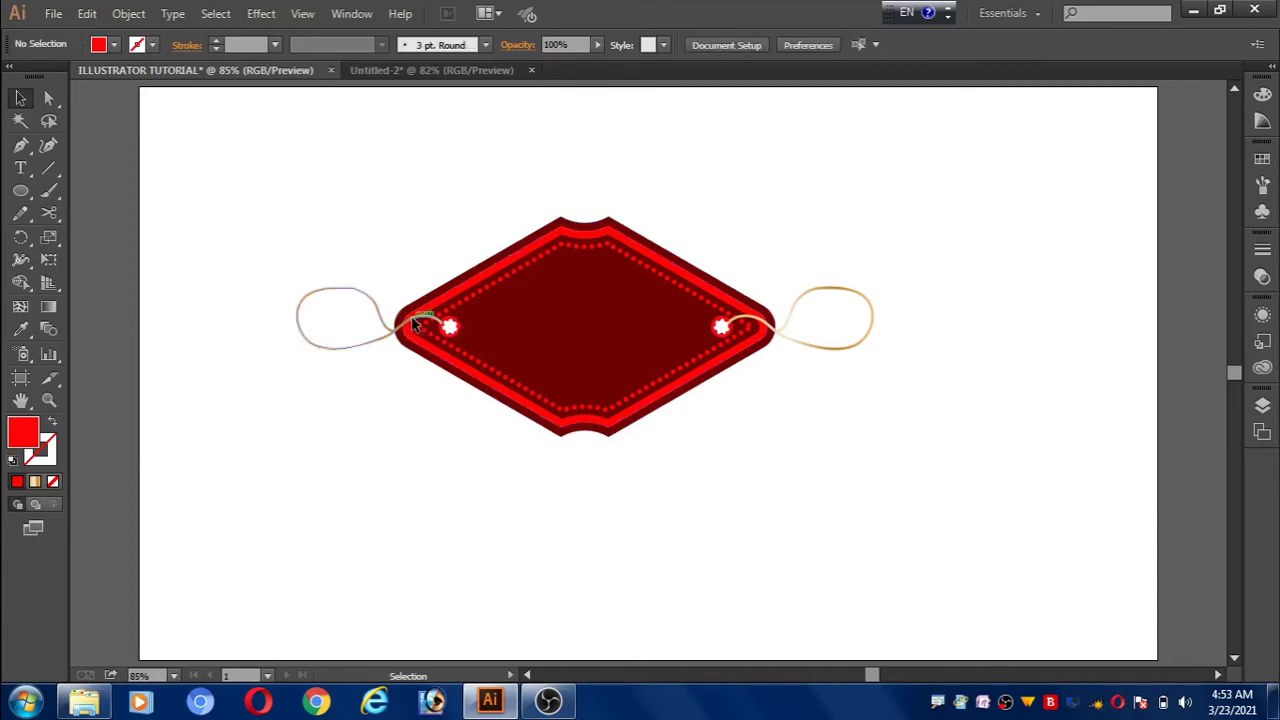
left_click_drag(415, 322, 416, 327)
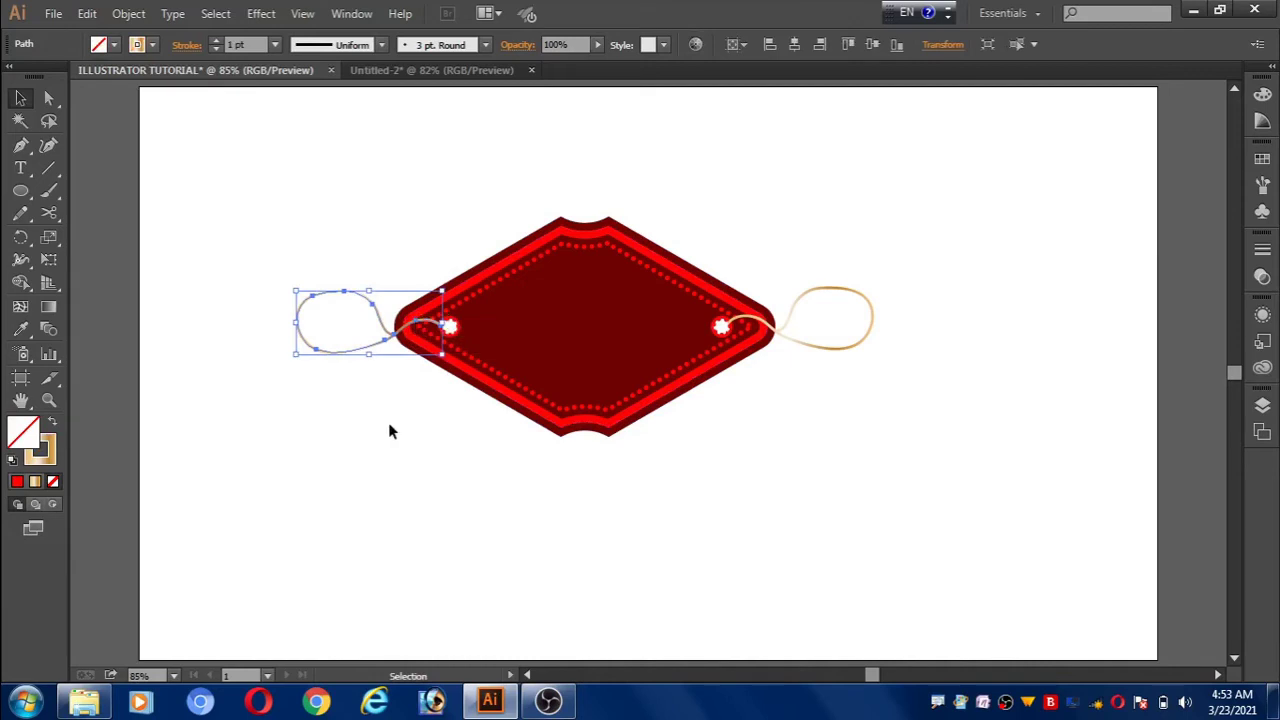
left_click(406, 437)
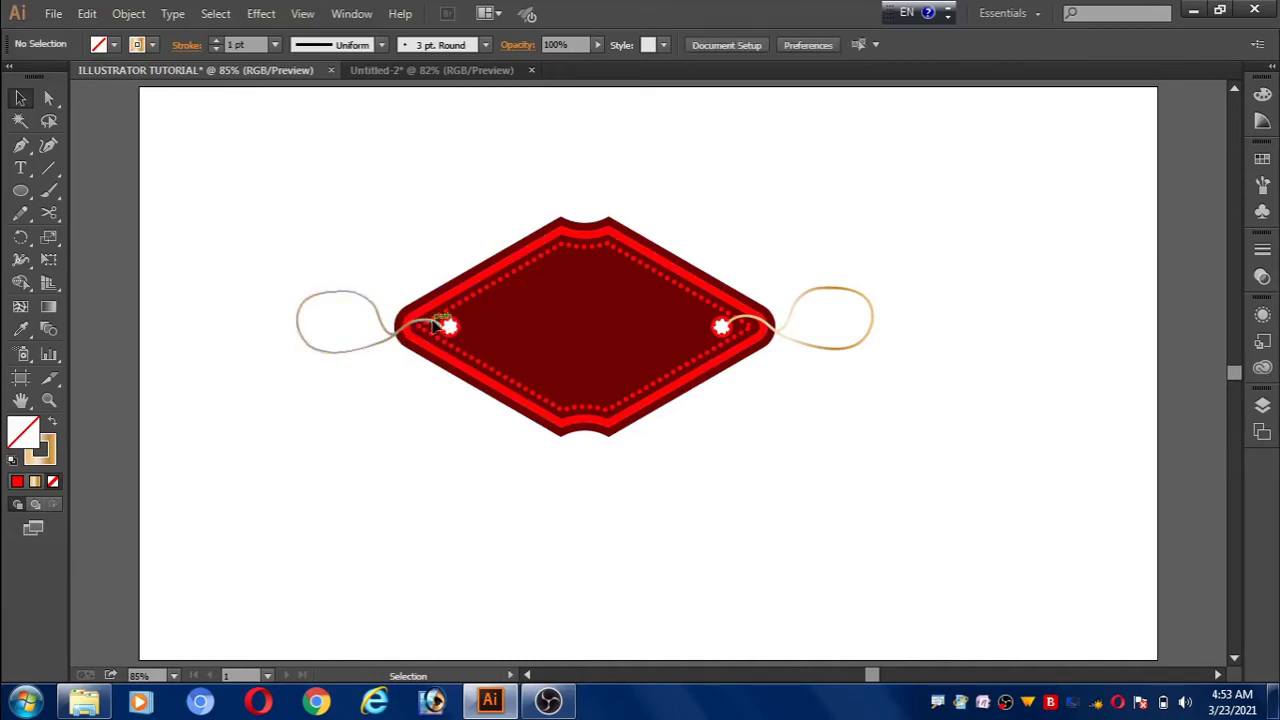
left_click_drag(436, 325, 440, 326)
left_click(403, 405)
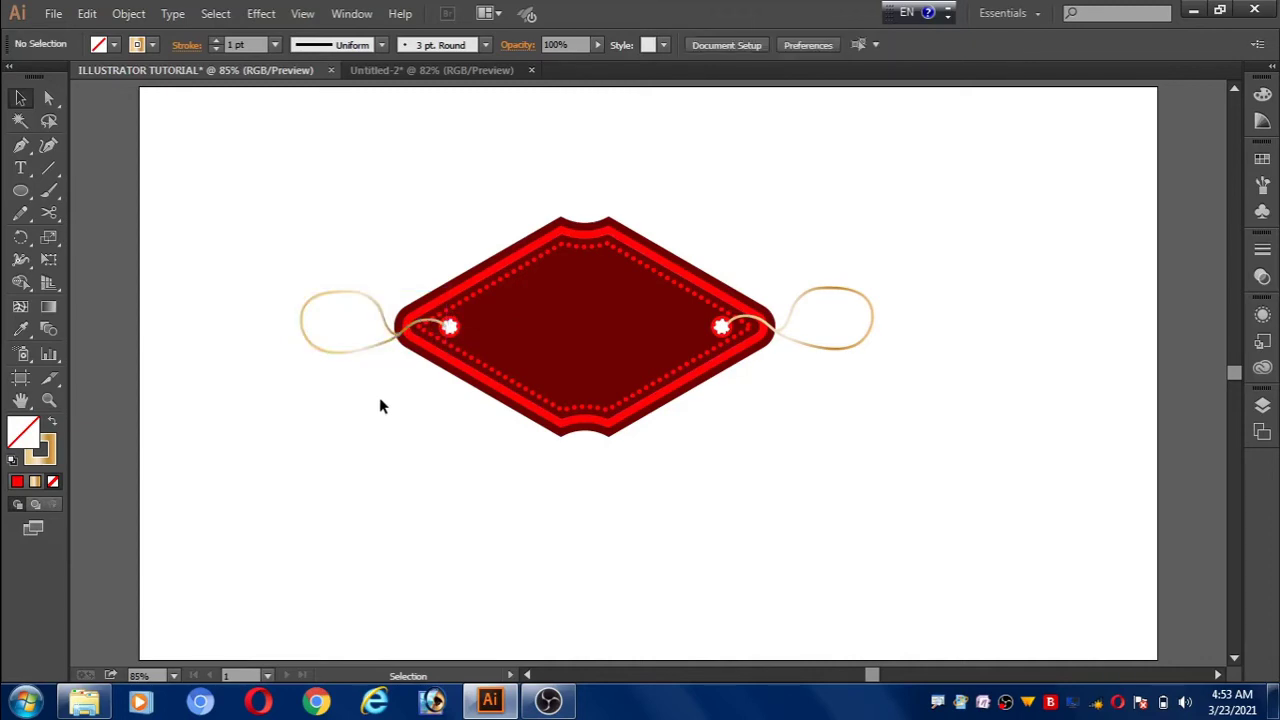
Step: Move the left string's anchor point at the loop crossing down and left to about X 323.58 px, Y 314.13 px, on the tag's edge
left_click(49, 400)
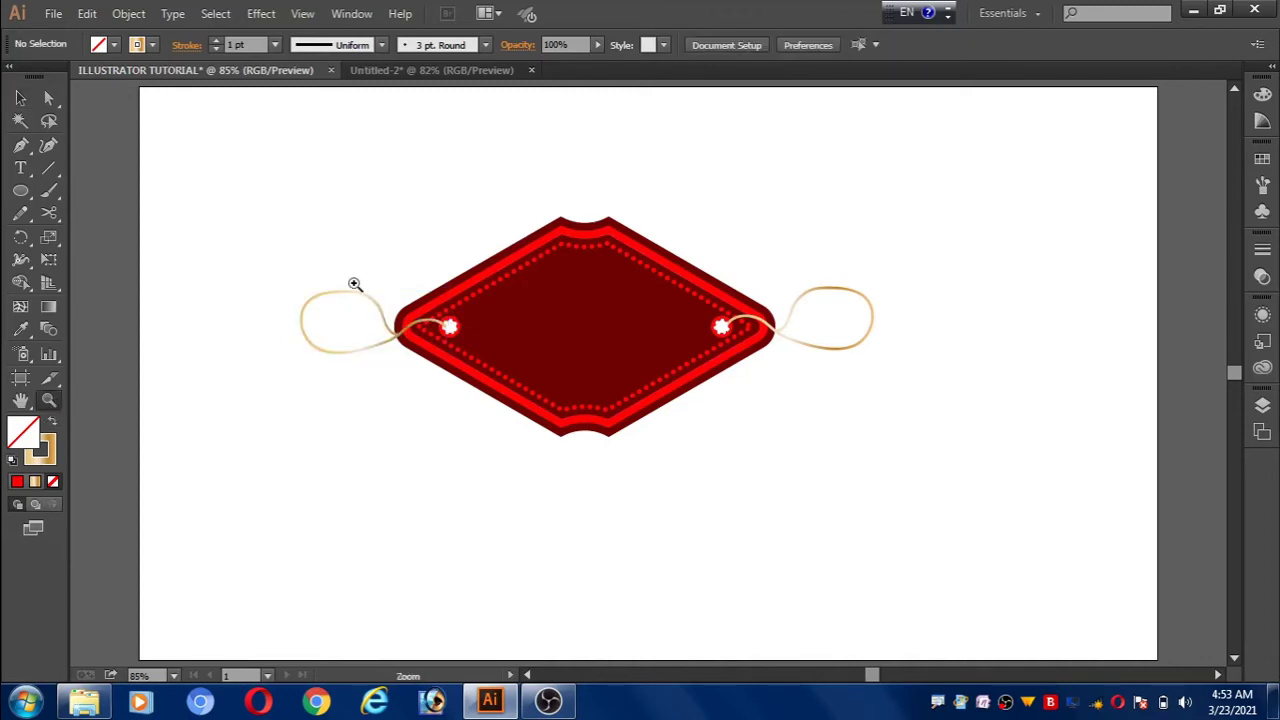
left_click_drag(346, 266, 430, 390)
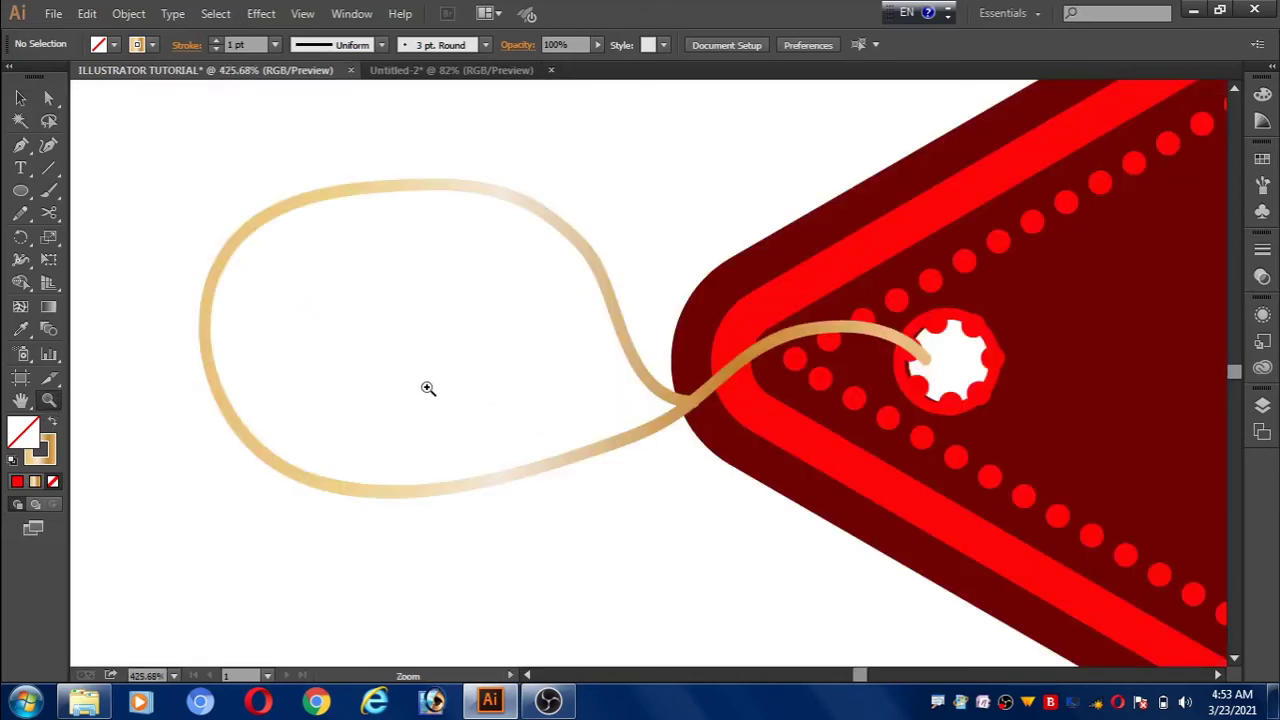
left_click(49, 98)
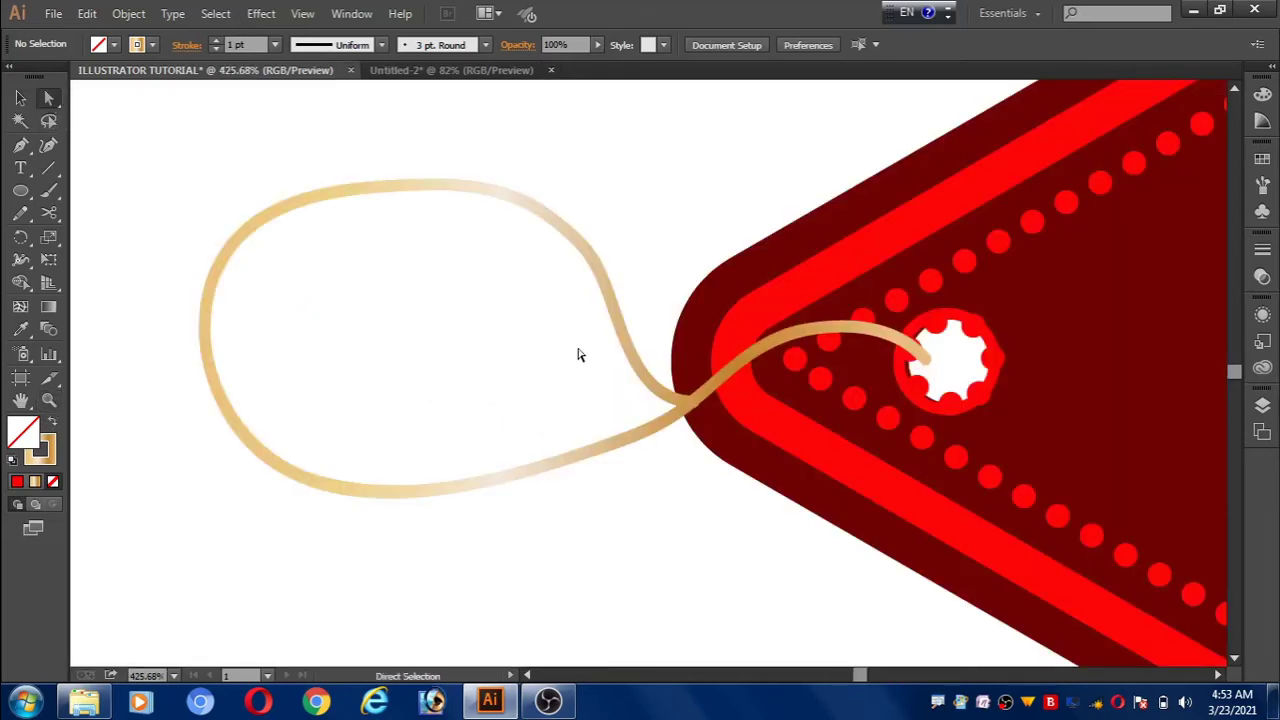
left_click(693, 403)
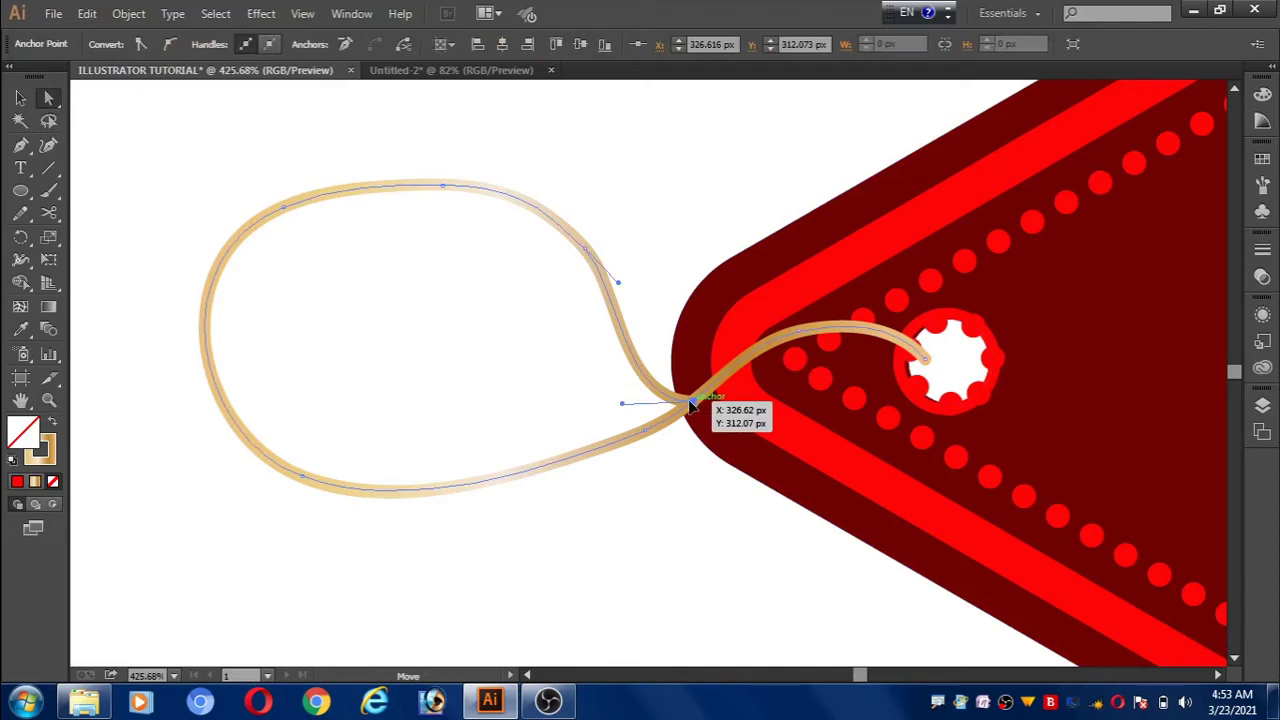
left_click_drag(694, 402, 679, 411)
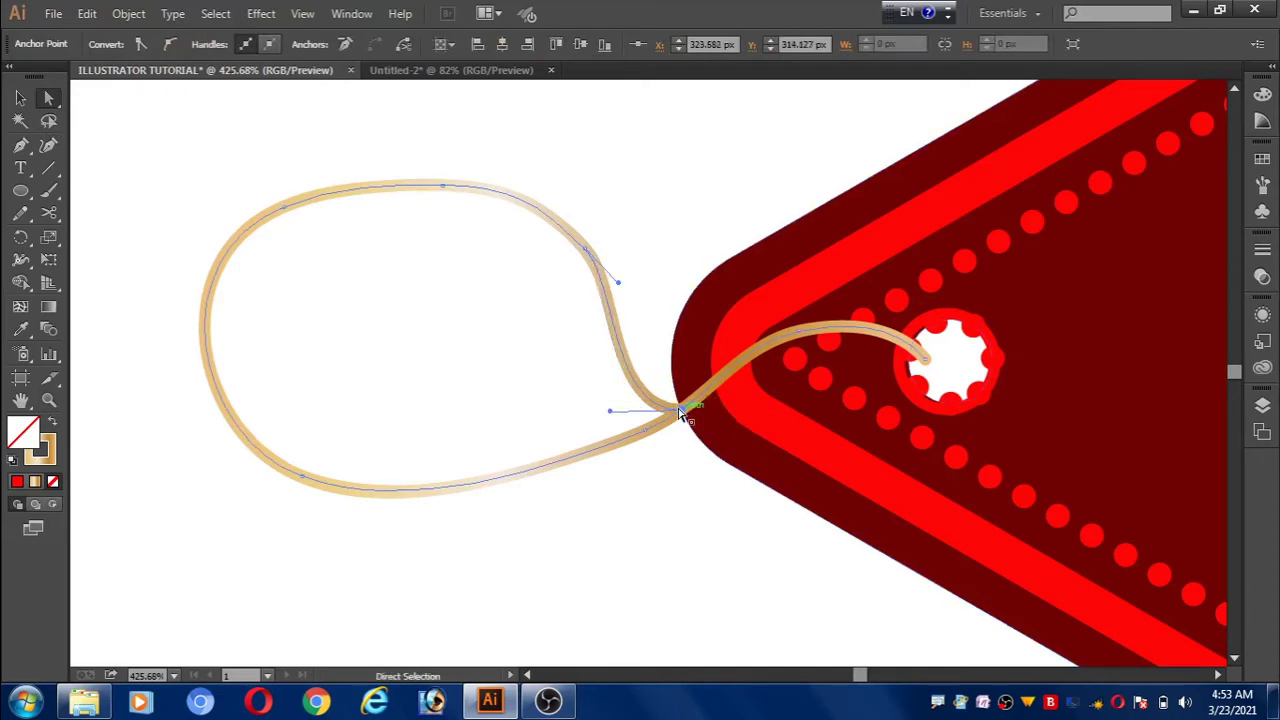
left_click(607, 425)
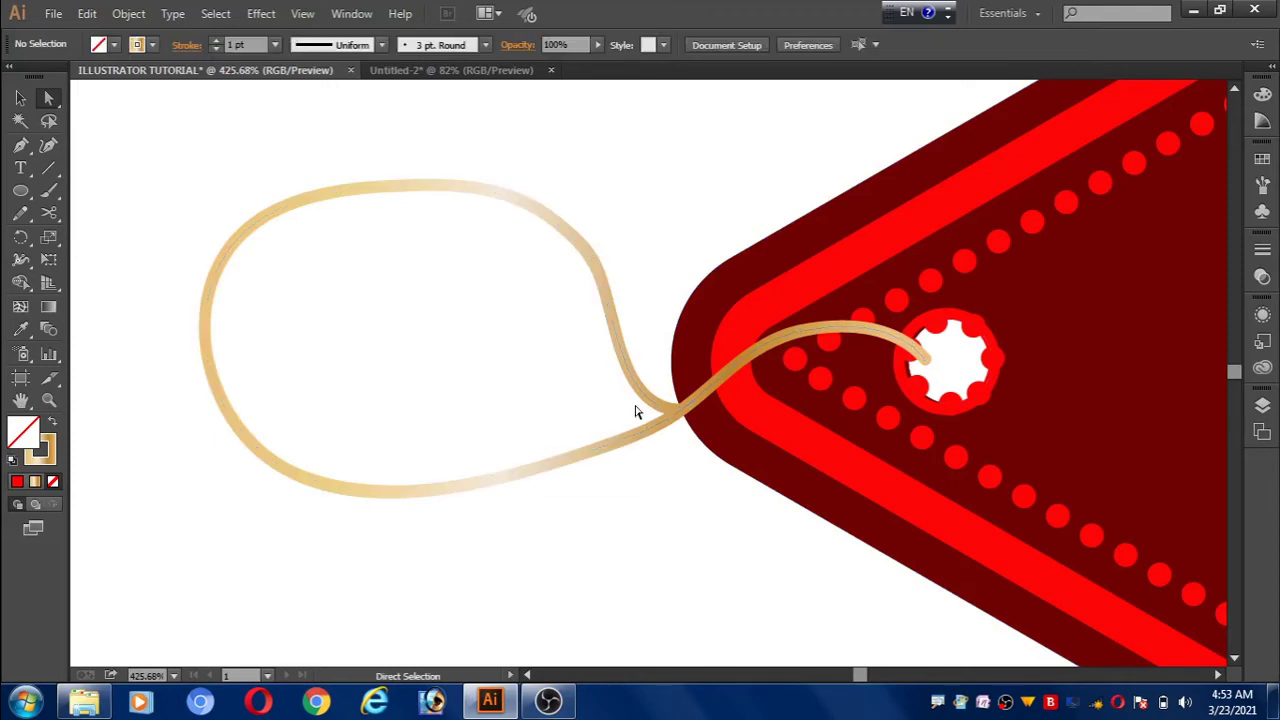
Step: Bend the left string's crossing curve downward with its anchor handle, and move the string's inner end point slightly up within the hole
left_click(681, 413)
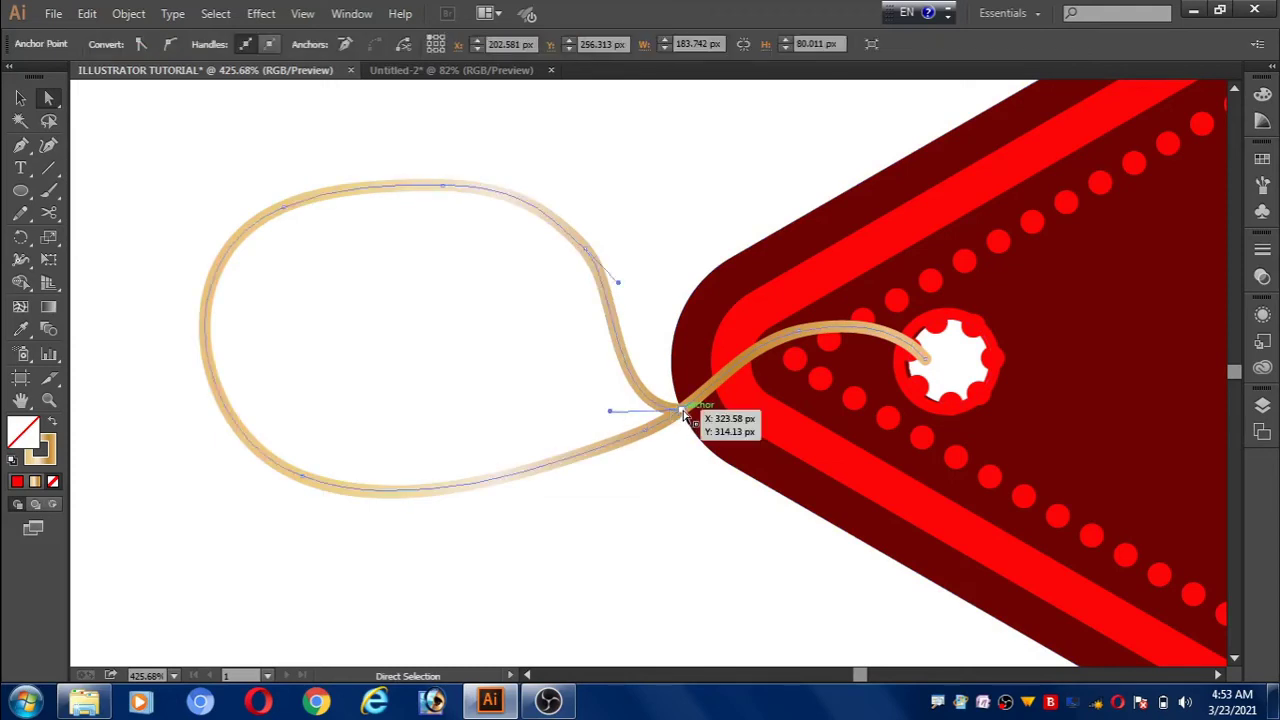
left_click(683, 415)
left_click_drag(612, 414, 612, 445)
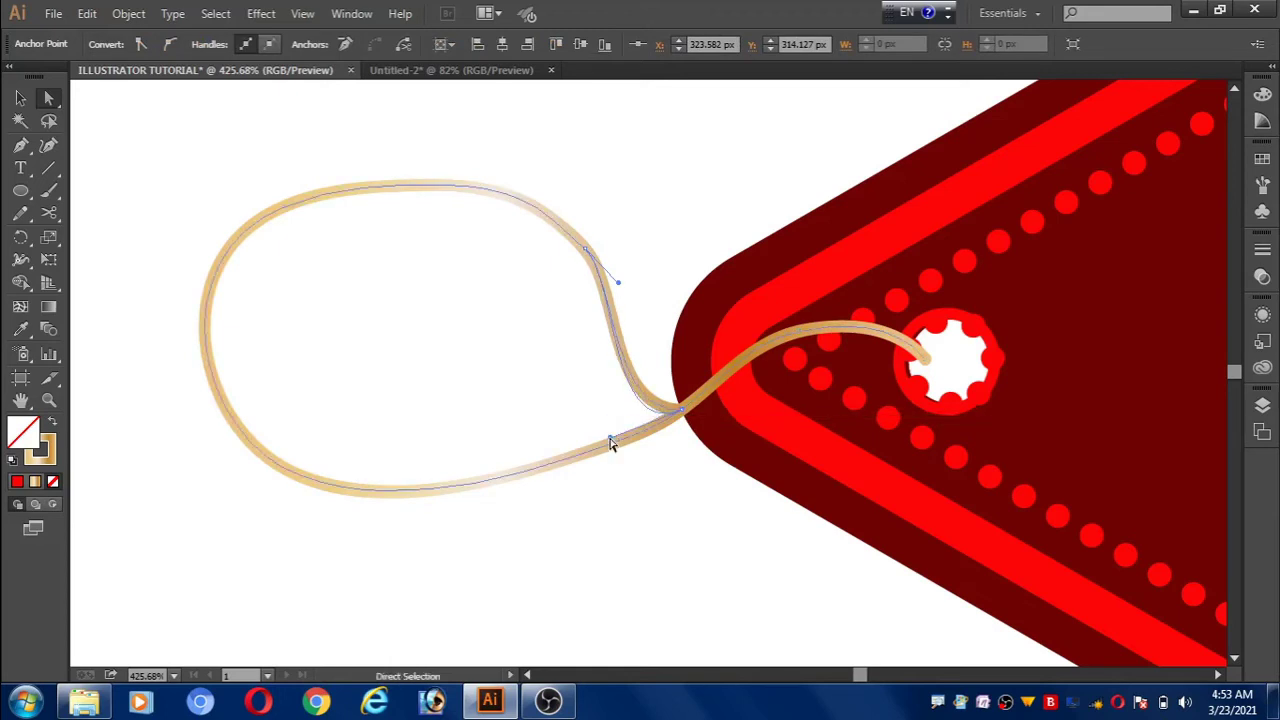
left_click(677, 555)
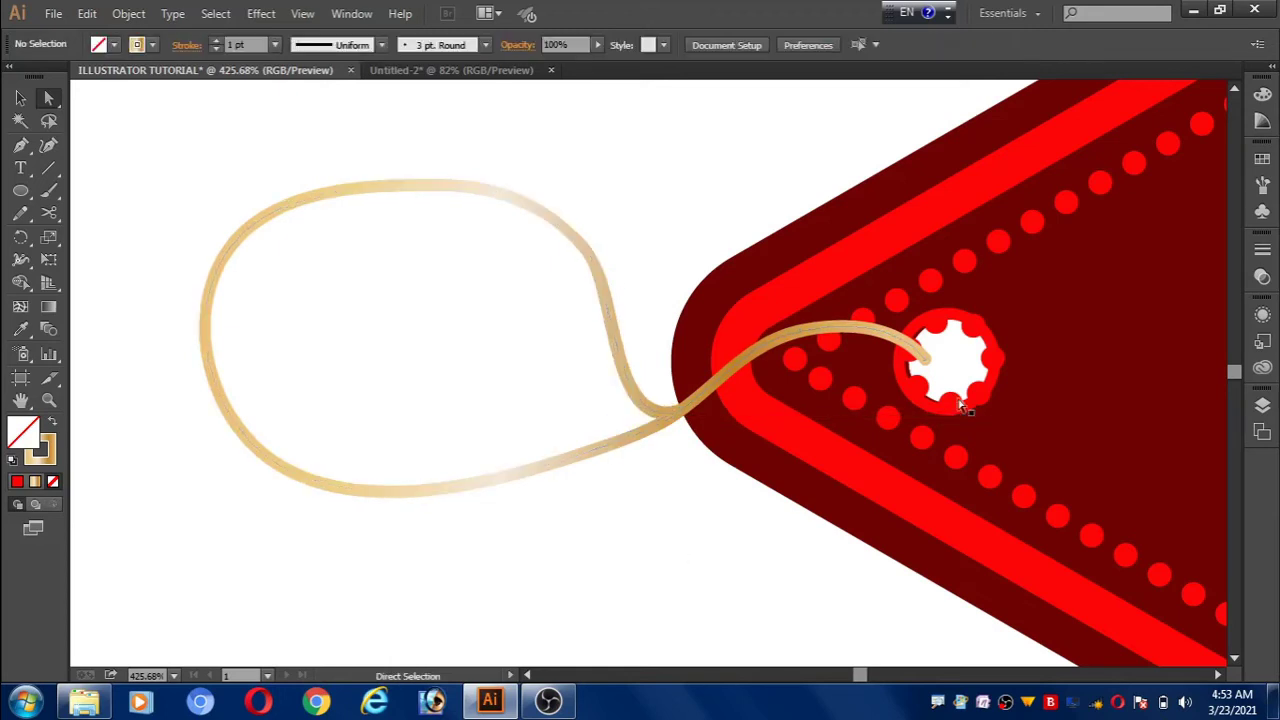
left_click_drag(924, 361, 918, 360)
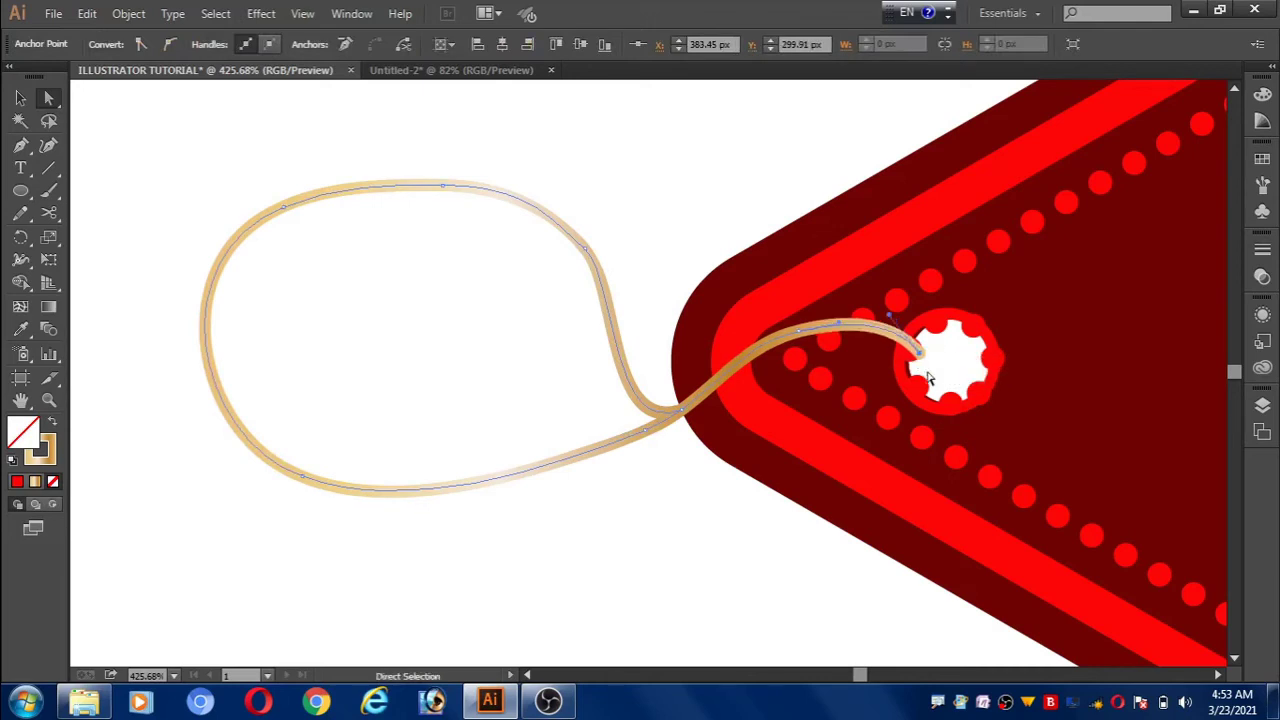
left_click(689, 595)
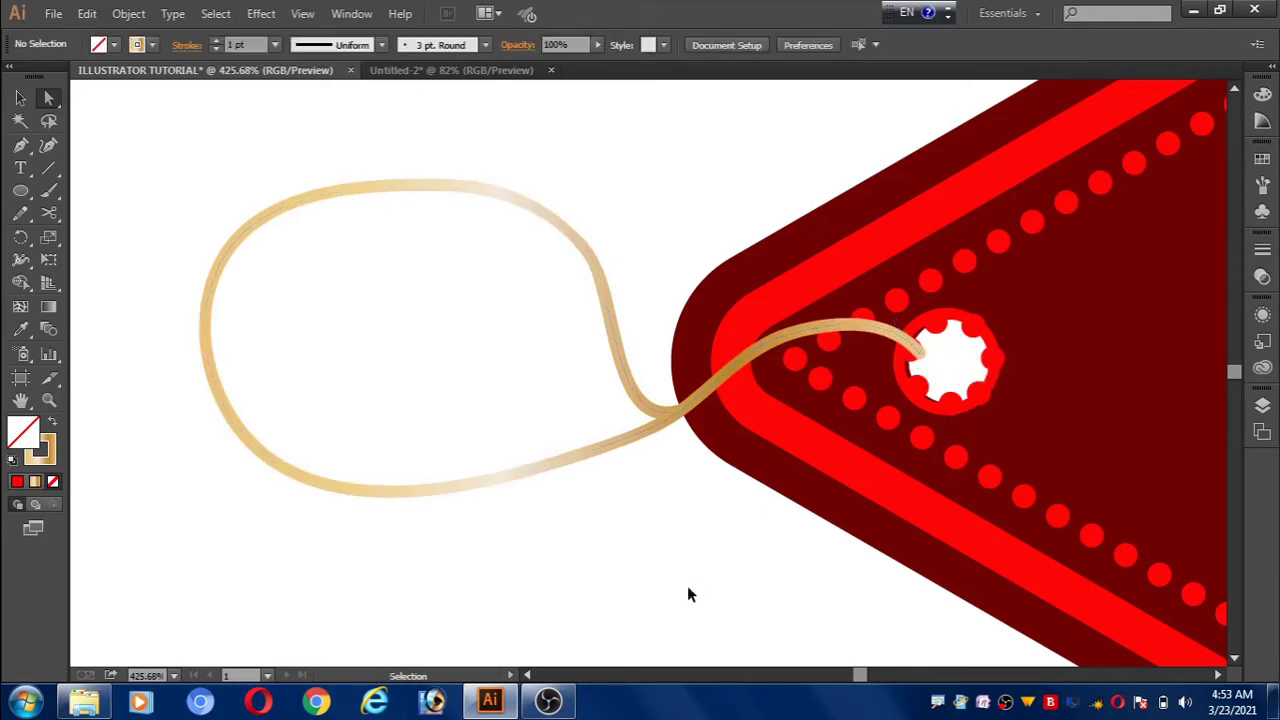
Step: Group the whole tag with both strings and scale the group down proportionally by about a fifth around its centre
key("ctrl+0")
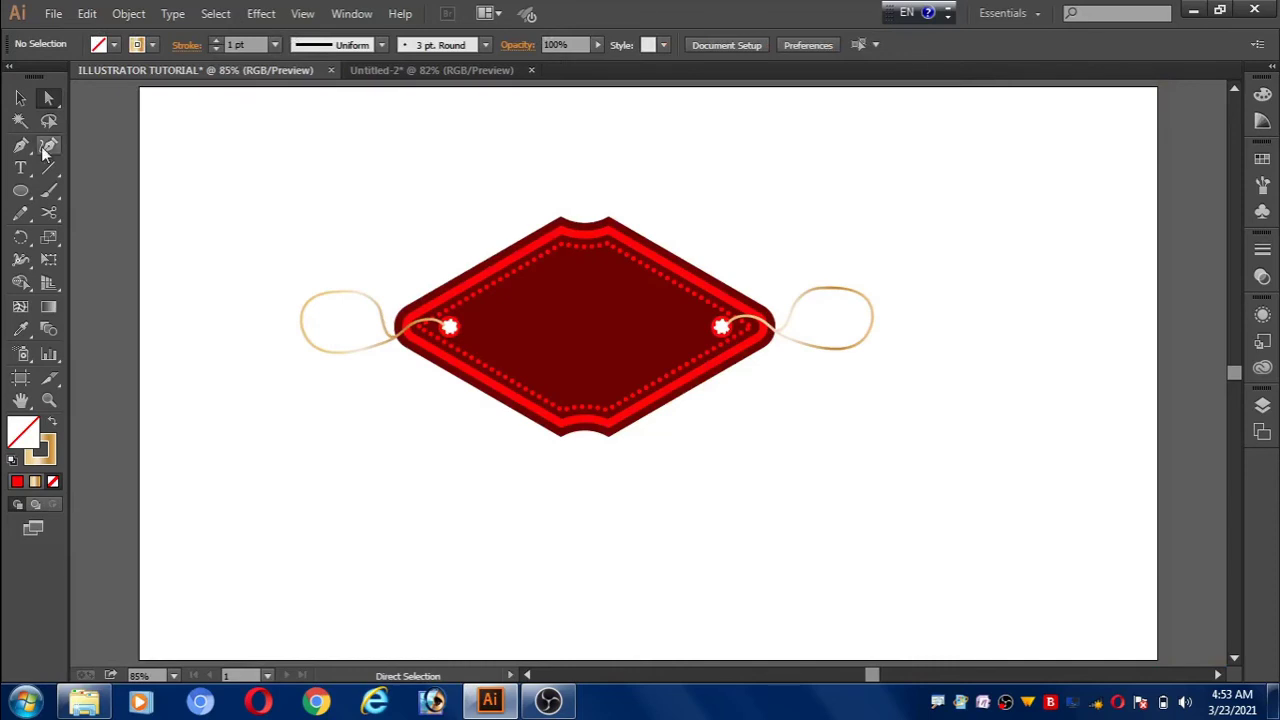
left_click(20, 98)
left_click_drag(281, 198, 884, 485)
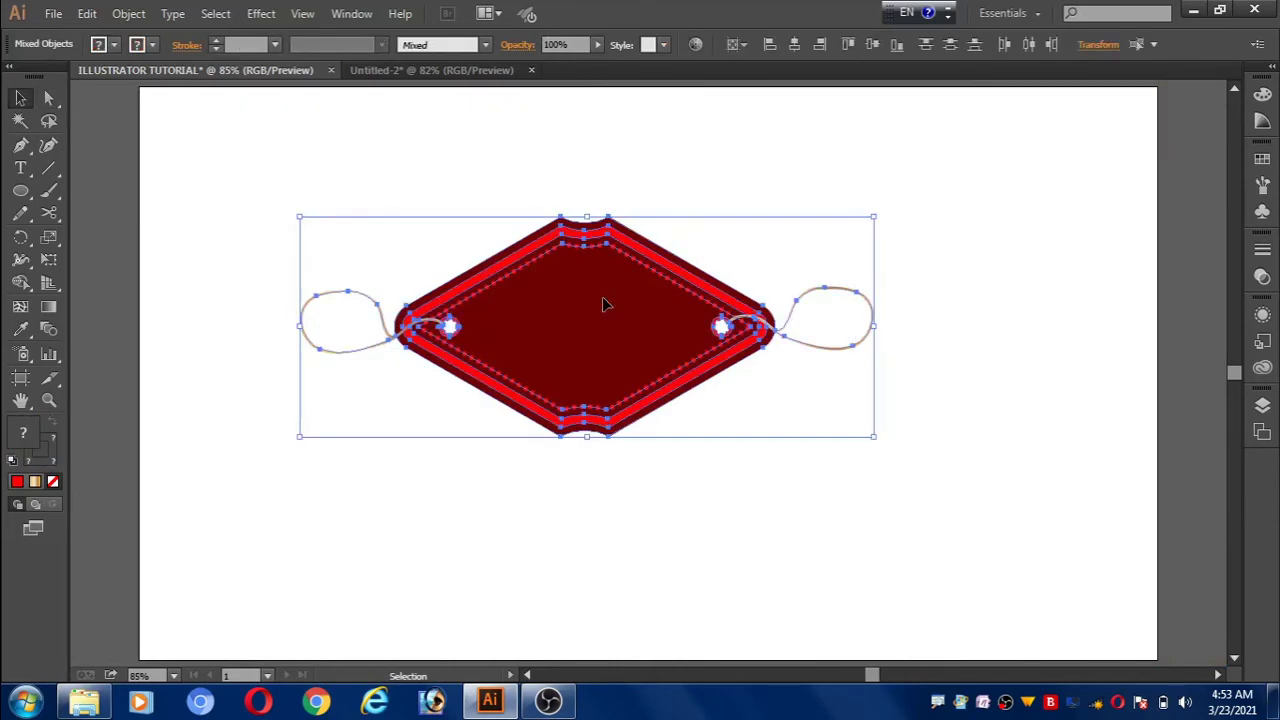
right_click(604, 298)
left_click(652, 389)
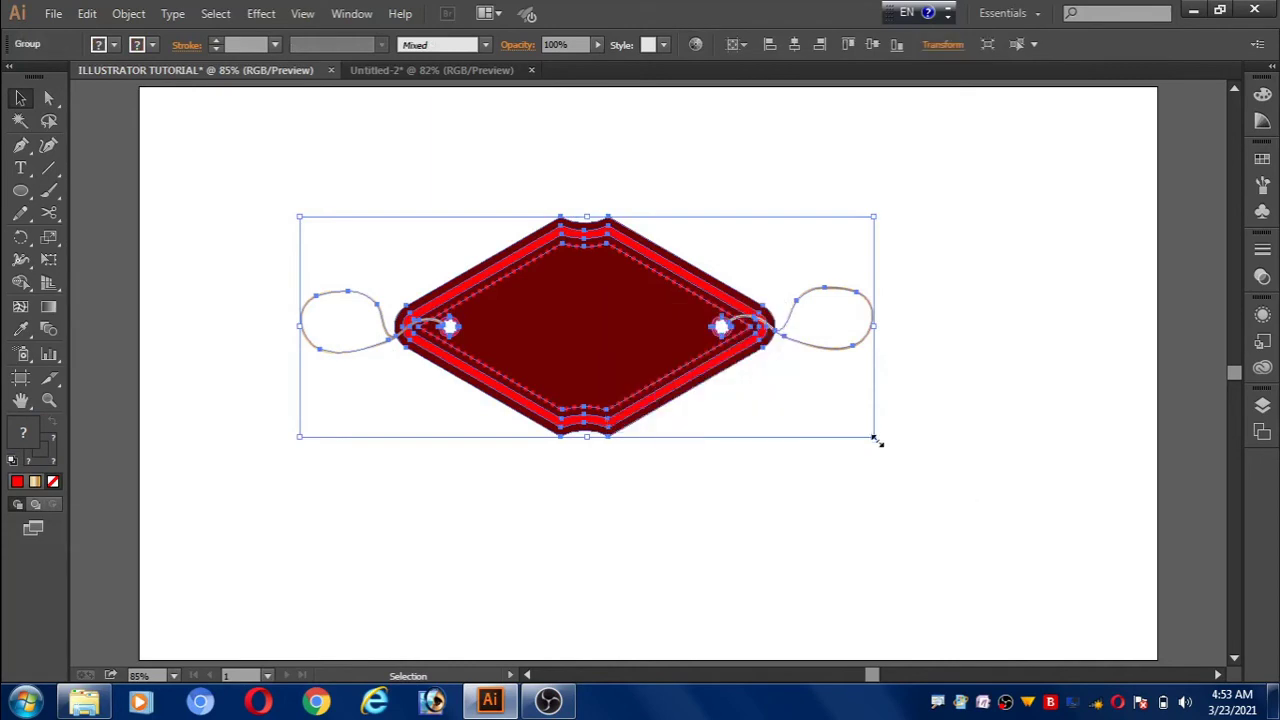
left_click_drag(876, 441, 830, 420)
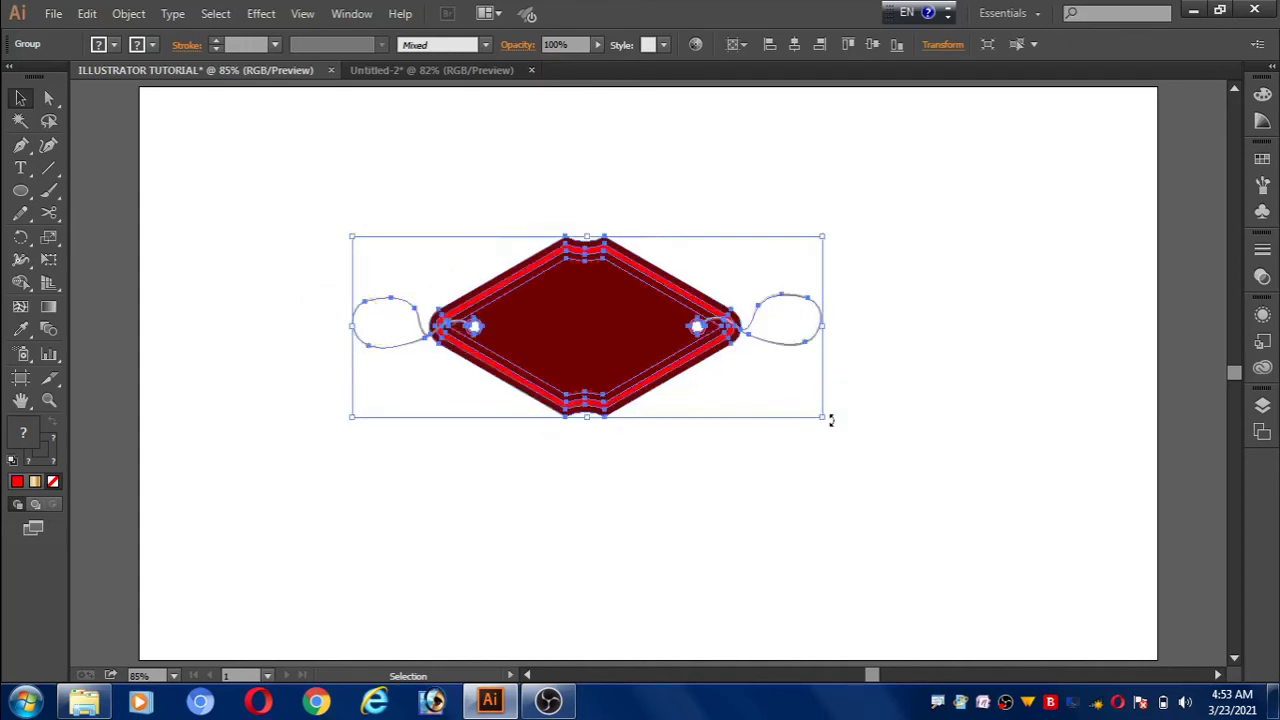
Step: Duplicate the tag group straight down twice to form a column of three tags, nudging the lowest copy up one large increment
left_click_drag(611, 338, 683, 406)
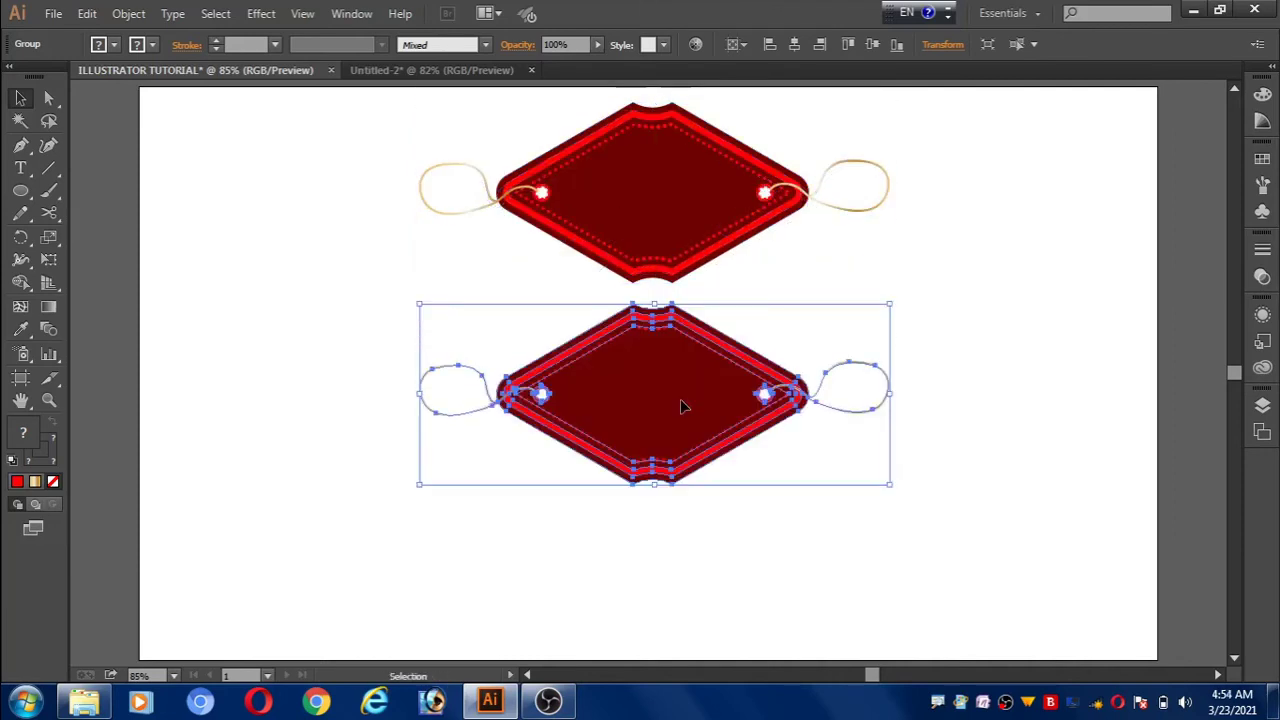
key("ctrl+d")
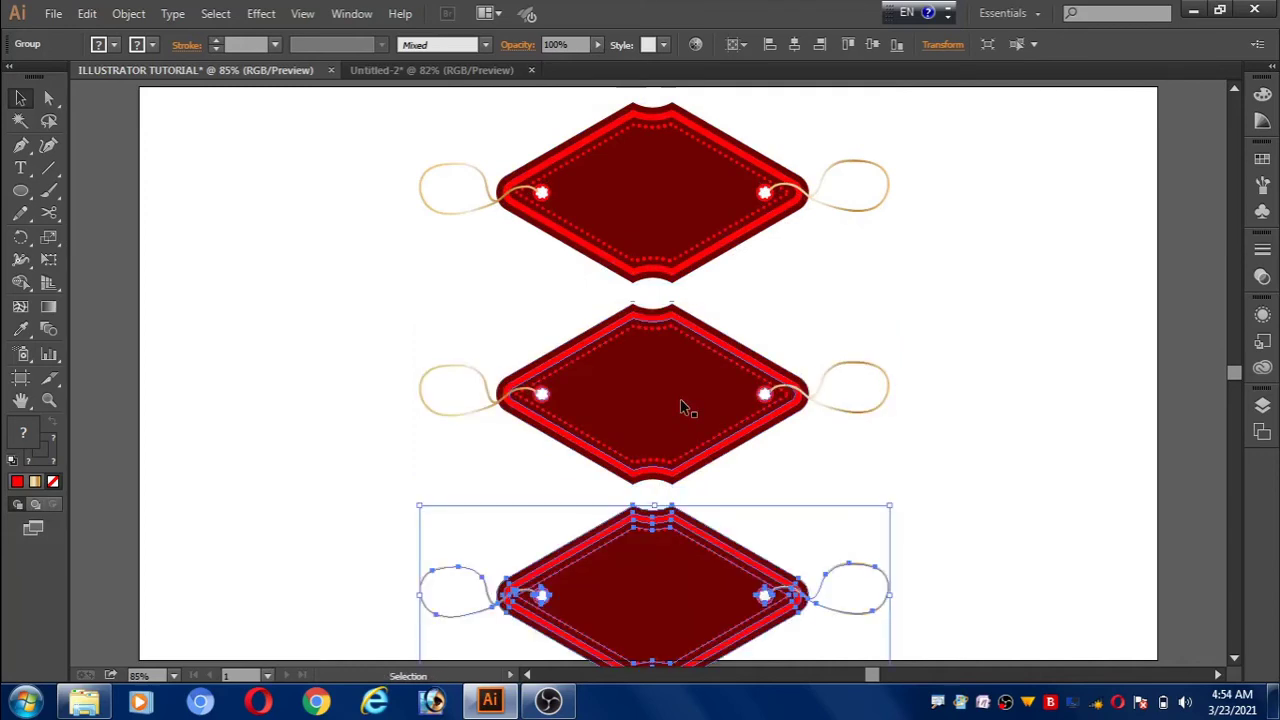
key("shift+Up")
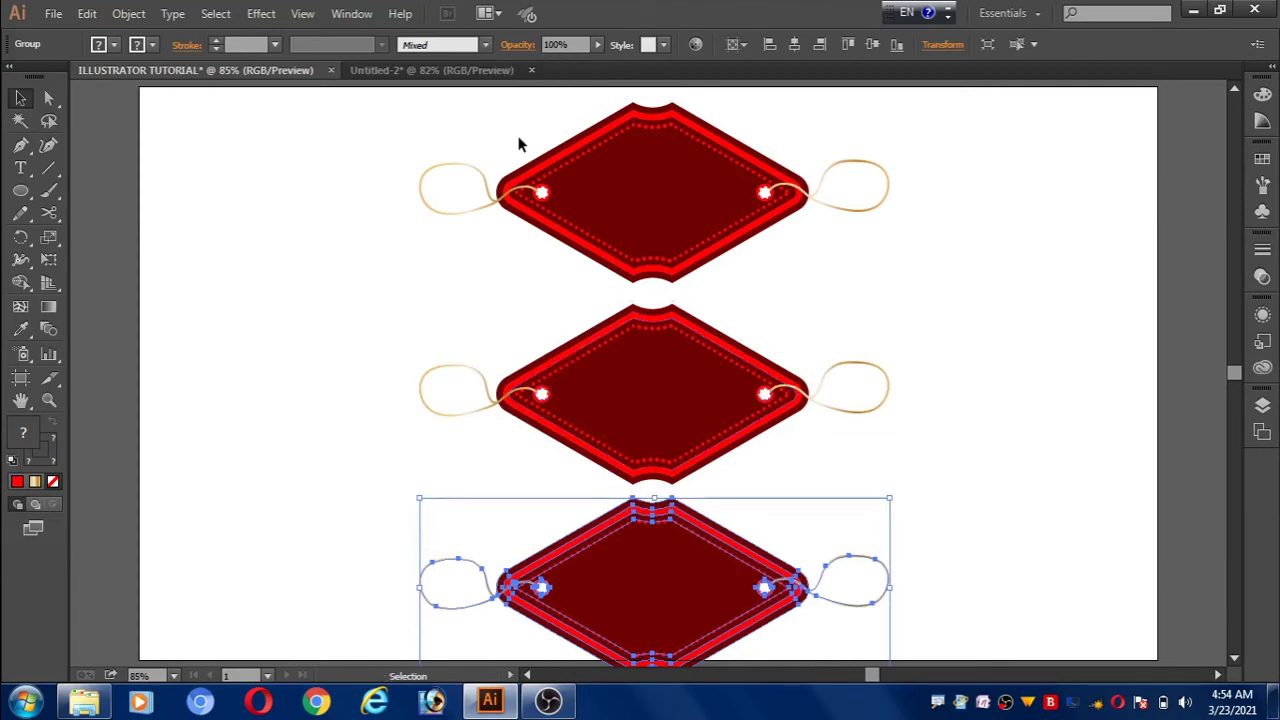
Step: Nudge all three tags up one large increment, and raise the middle tag two more increments towards the top tag
left_click_drag(490, 121, 793, 595)
key("shift+Up")
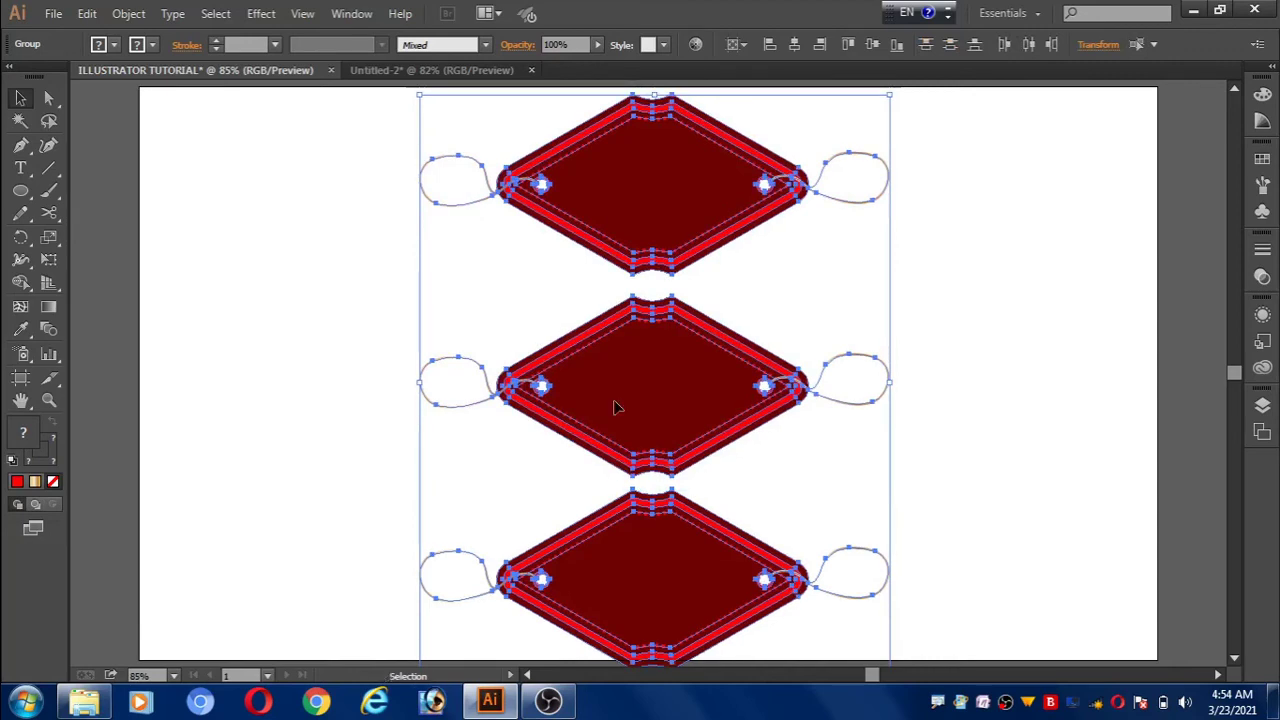
left_click(343, 315)
left_click_drag(501, 300, 828, 450)
key("shift+Up")
key("shift+Up")
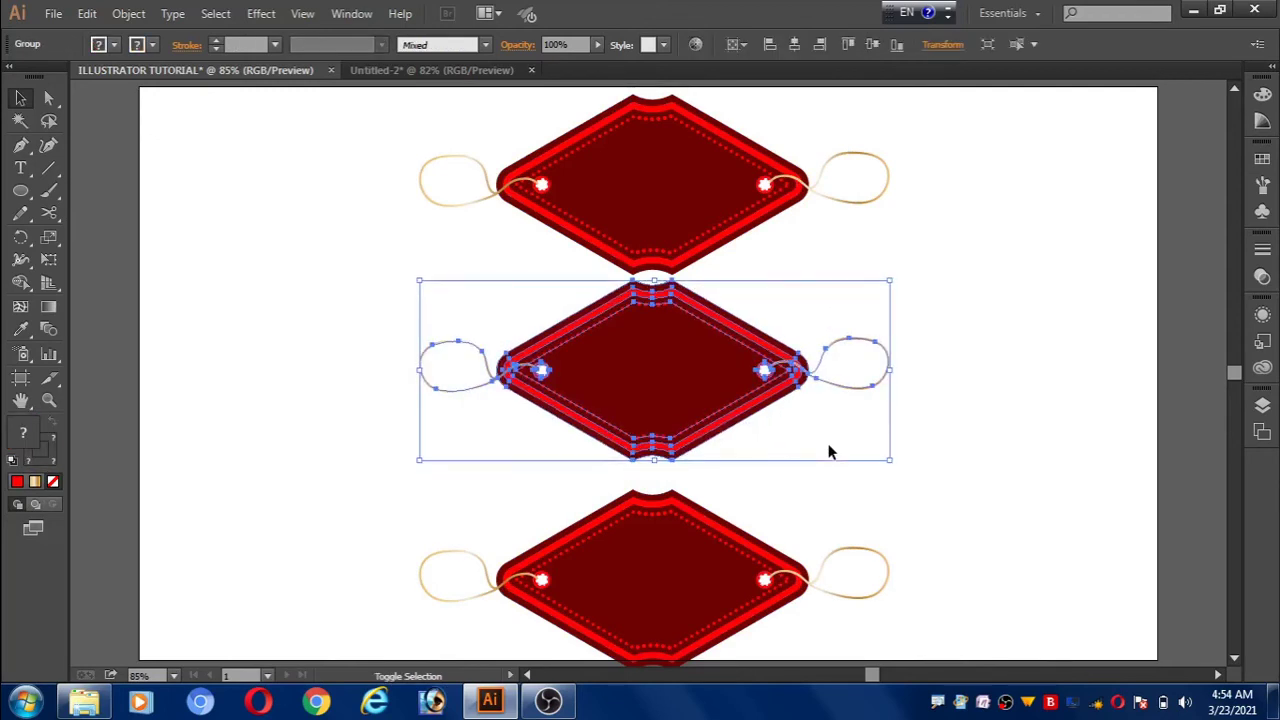
Step: Raise the lowest tag two large increments so it sits just beneath the middle tag and inside the artboard
left_click_drag(464, 488, 779, 608)
key("shift+Up")
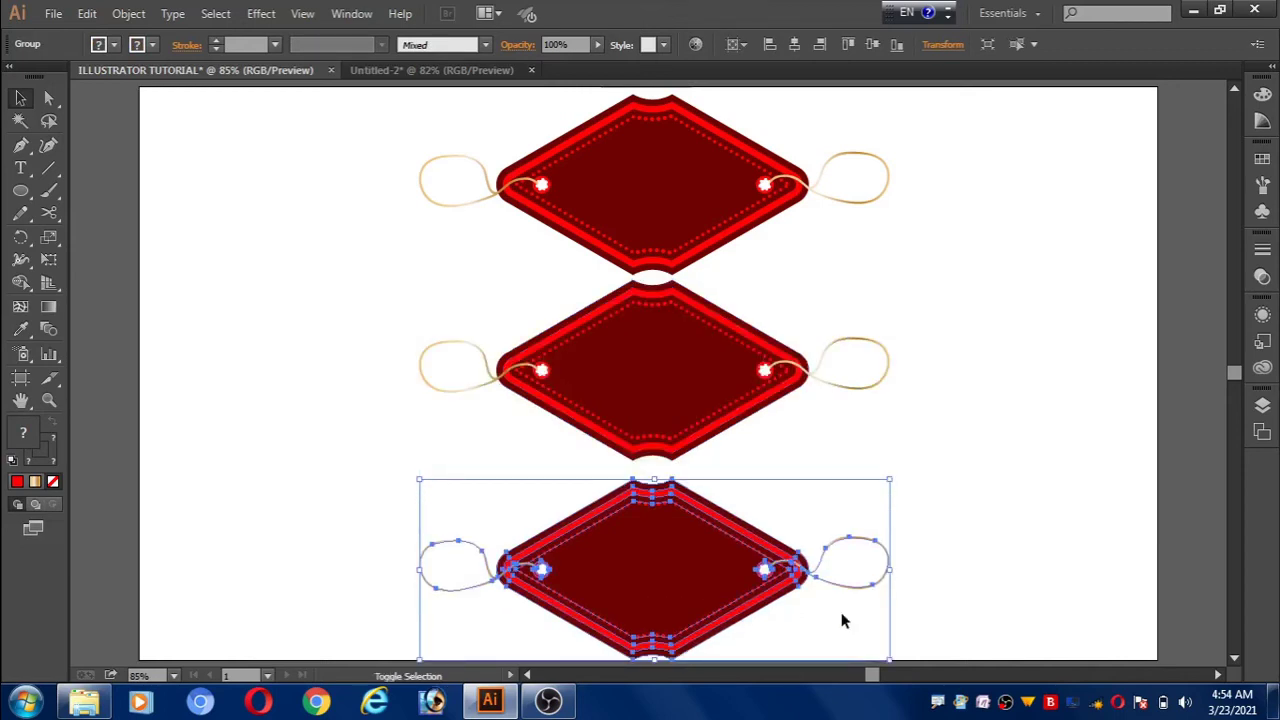
key("shift+Up")
left_click(449, 423)
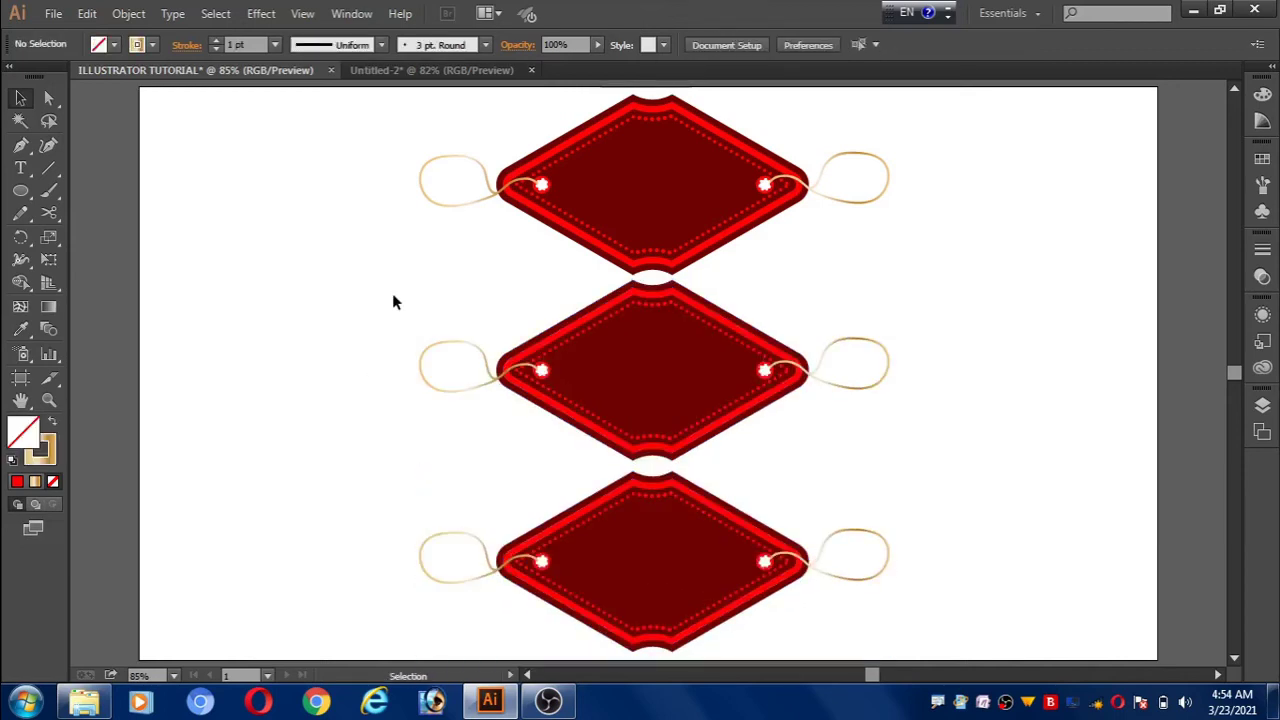
Step: Recolor the middle tag group with linked harmony colors, rotating its bright red to green at a hue of about 115°
left_click_drag(394, 301, 929, 434)
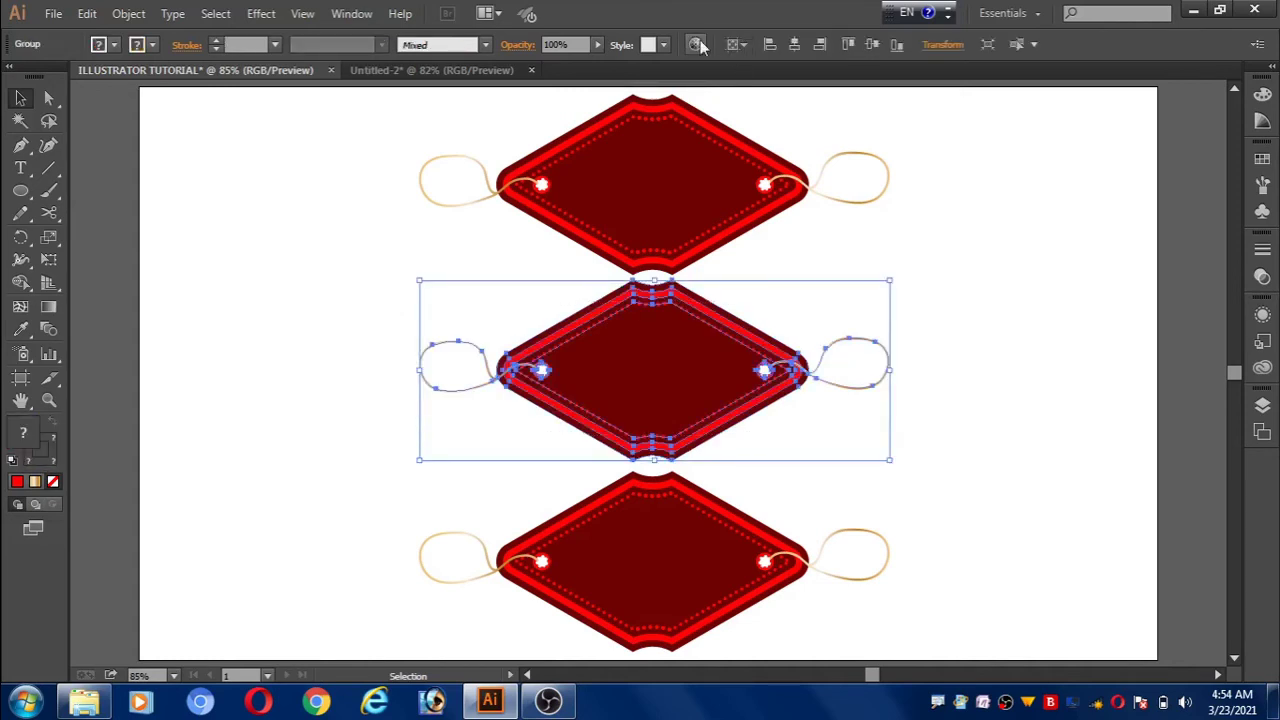
left_click(696, 45)
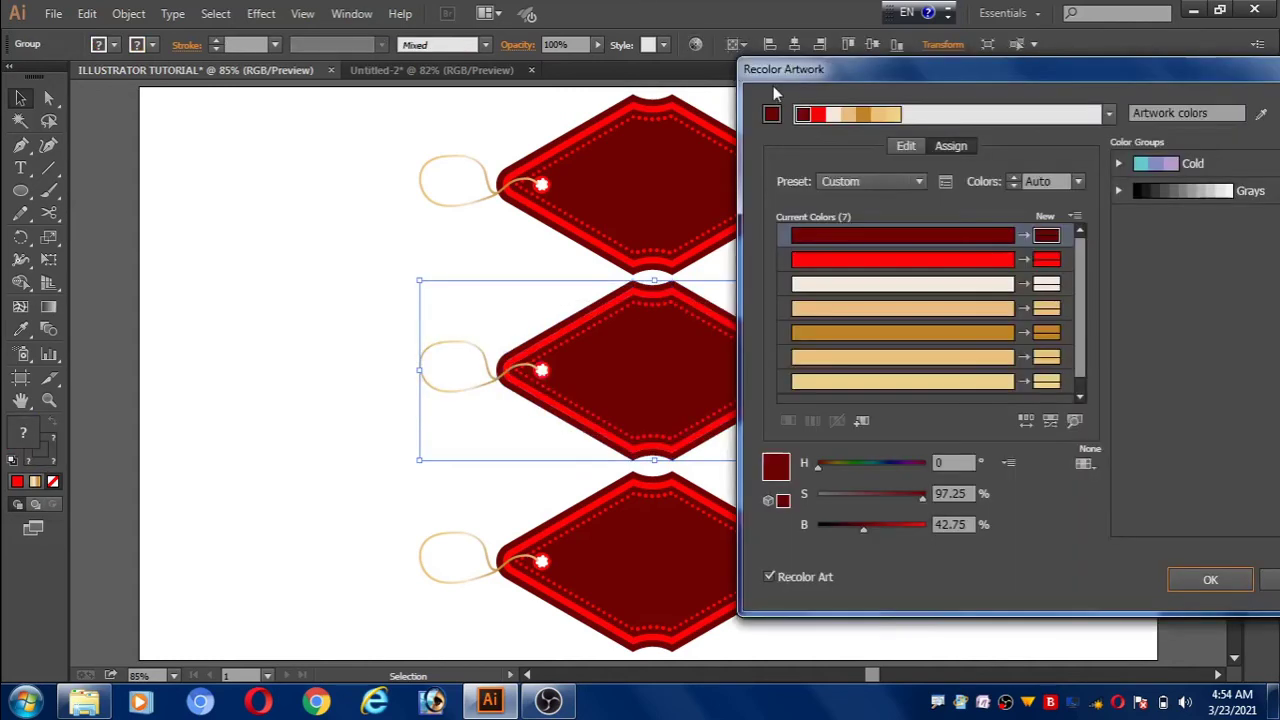
left_click(905, 146)
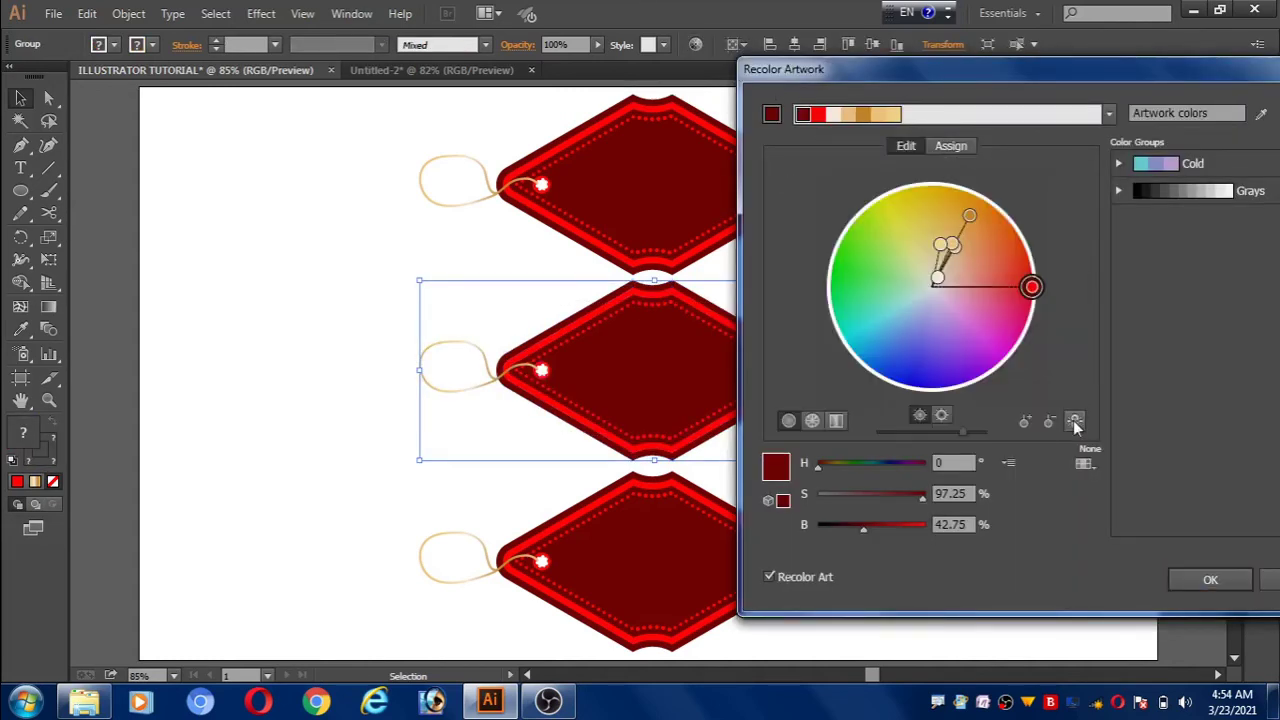
left_click_drag(1032, 288, 838, 264)
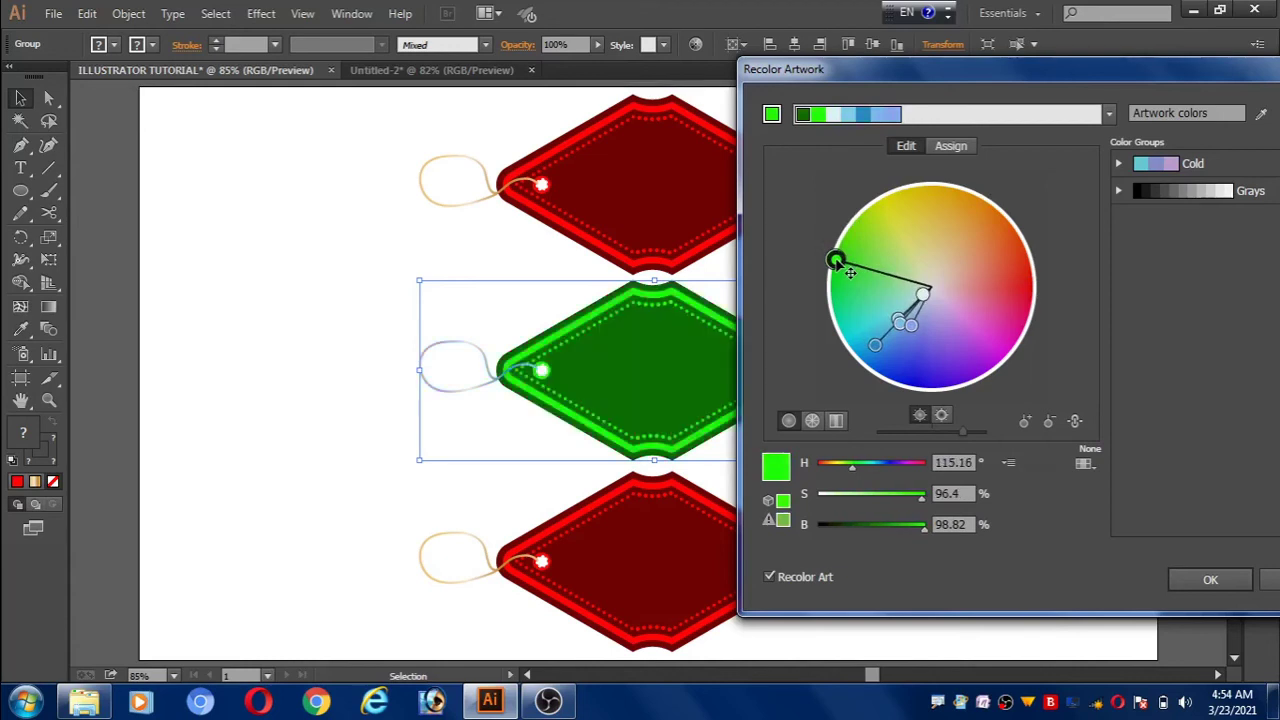
left_click(1194, 582)
Step: Recolor the lowest tag group with linked harmony colors, rotating its bright red to blue at a hue of about 241°
left_click_drag(405, 499, 872, 624)
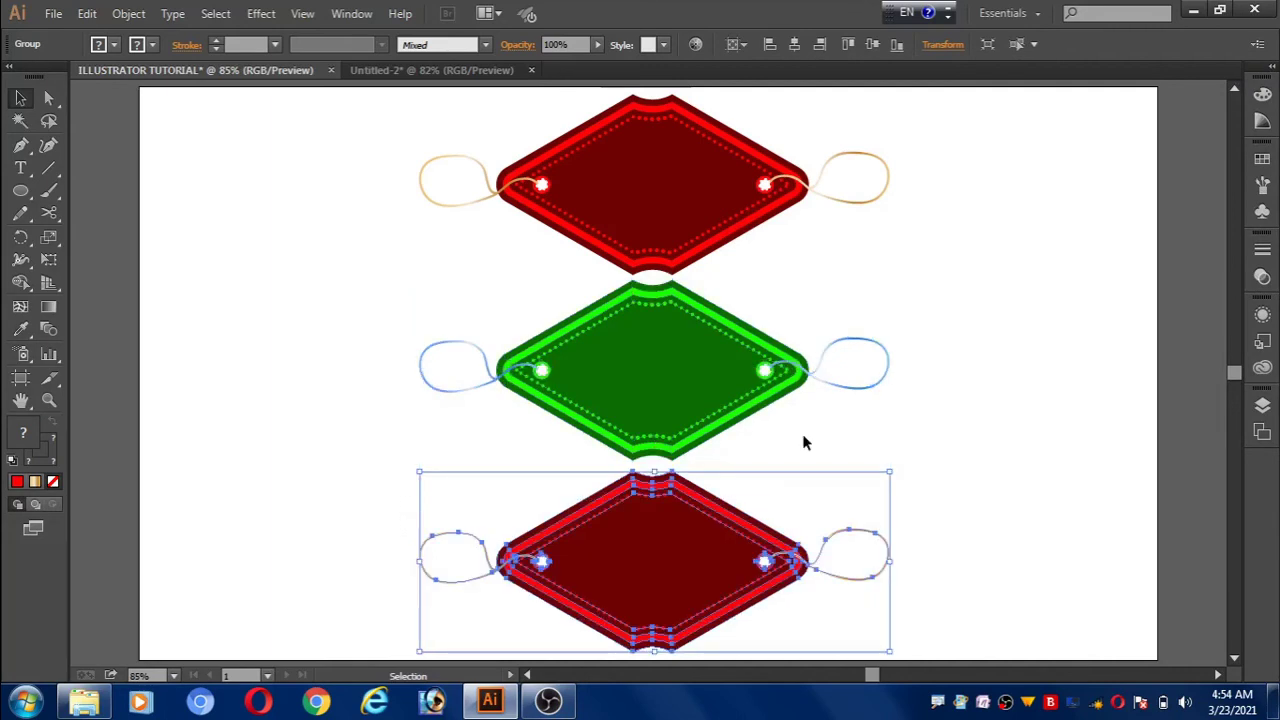
left_click(696, 44)
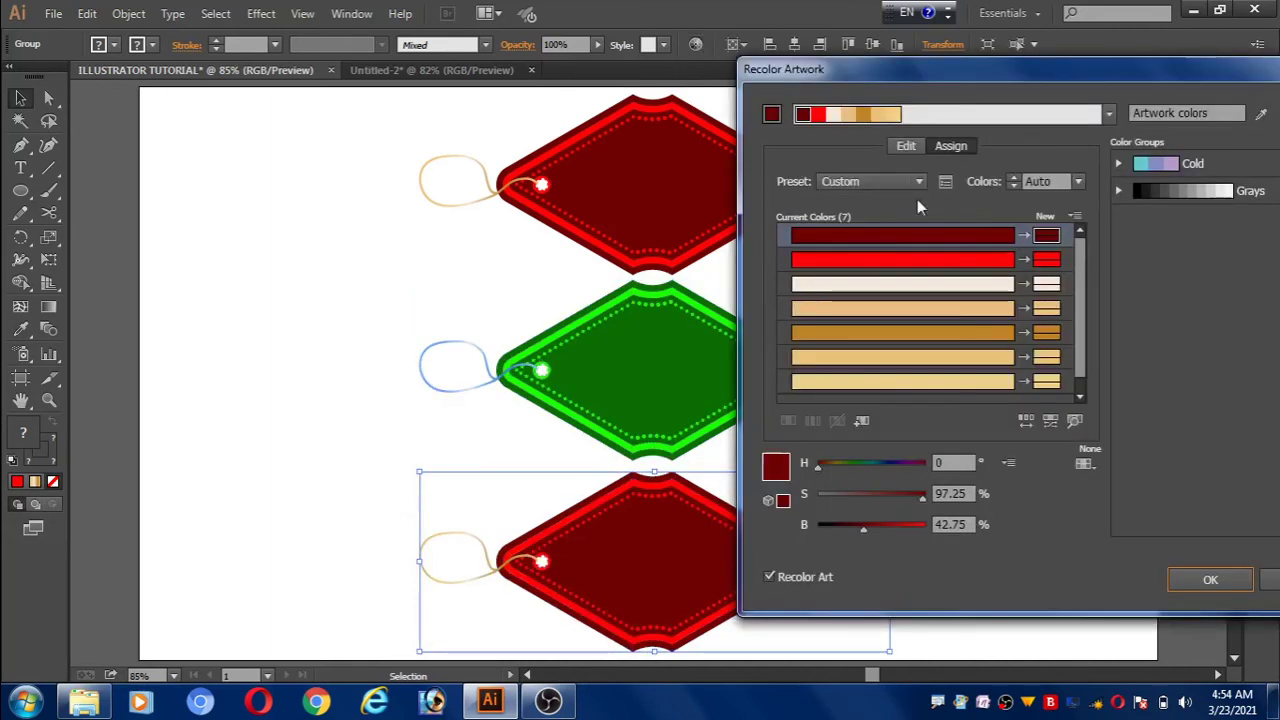
left_click(907, 150)
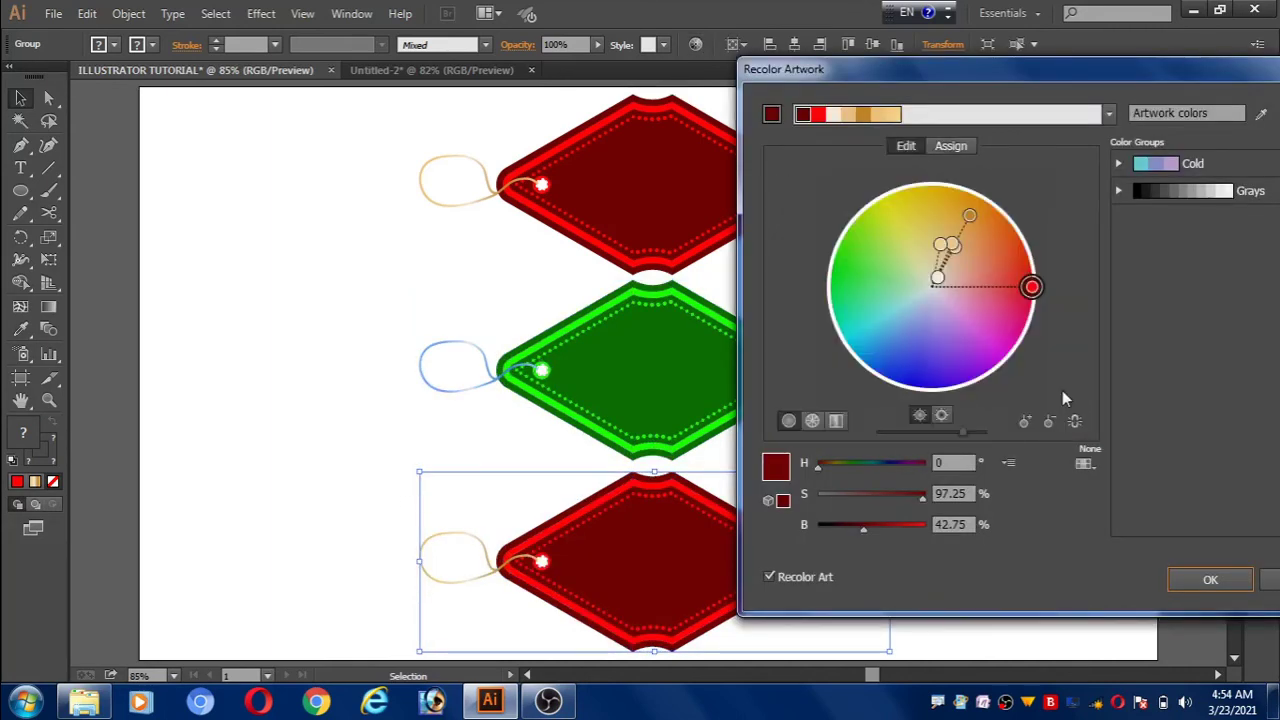
left_click(1074, 420)
left_click(1034, 289)
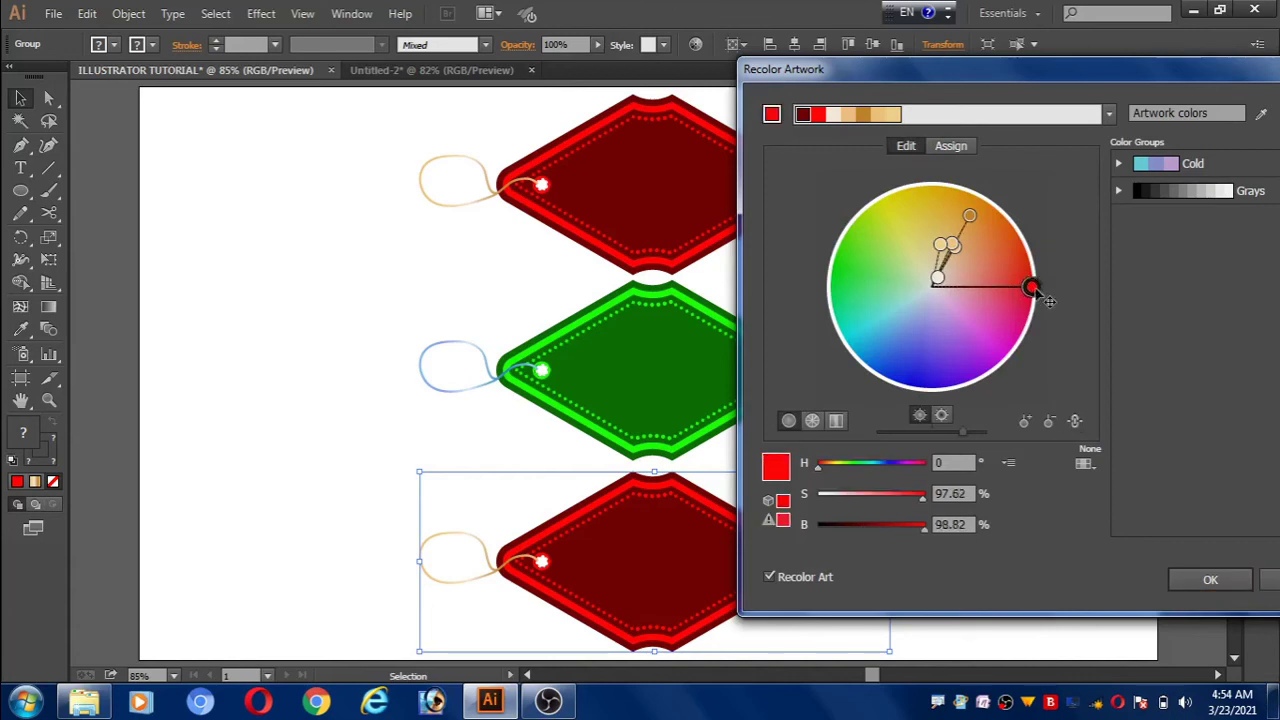
left_click_drag(1033, 290, 914, 390)
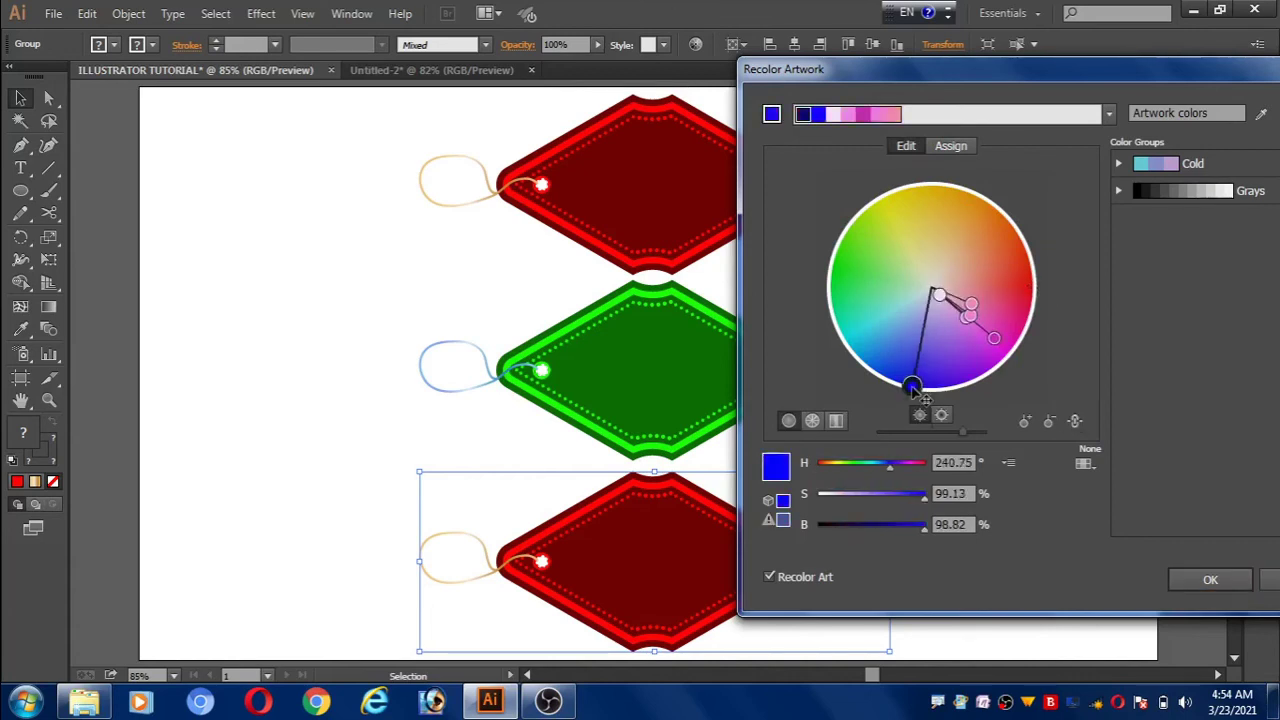
left_click(1210, 582)
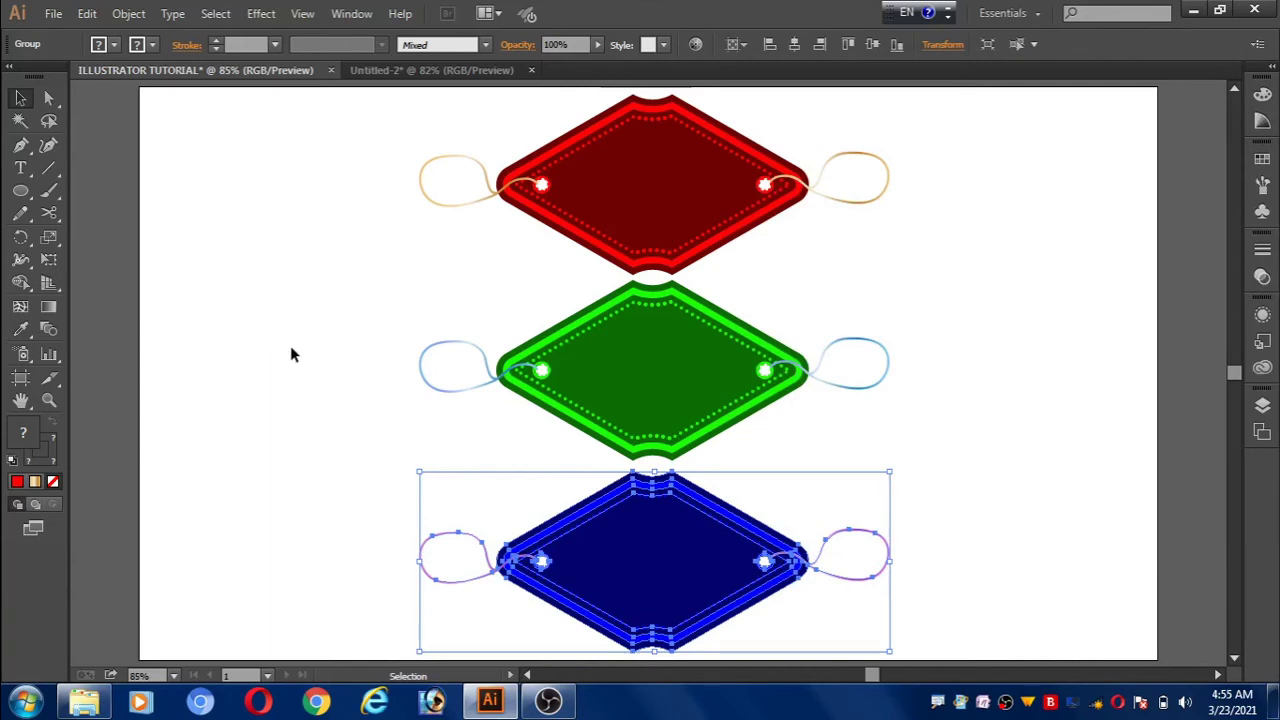
Step: Copy the BADGE text from the Untitled-2 document and paste it into the ILLUSTRATOR TUTORIAL document with the tags
left_click(438, 69)
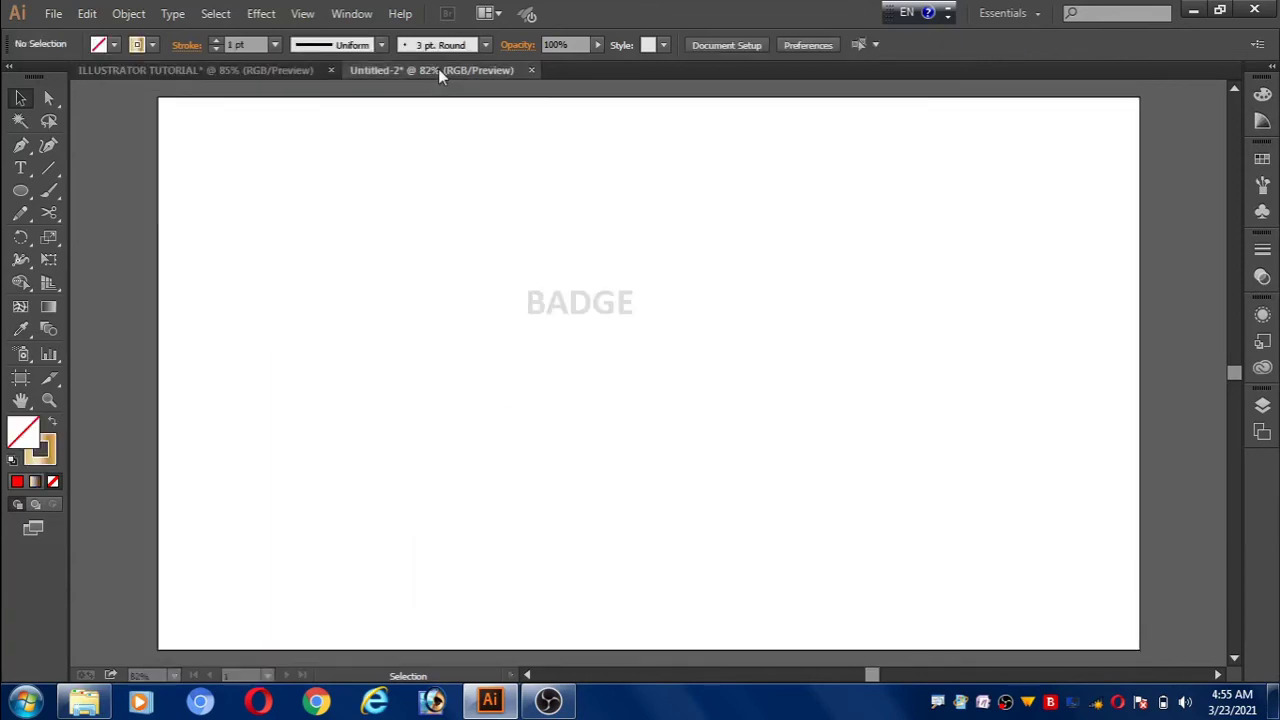
left_click_drag(475, 246, 644, 359)
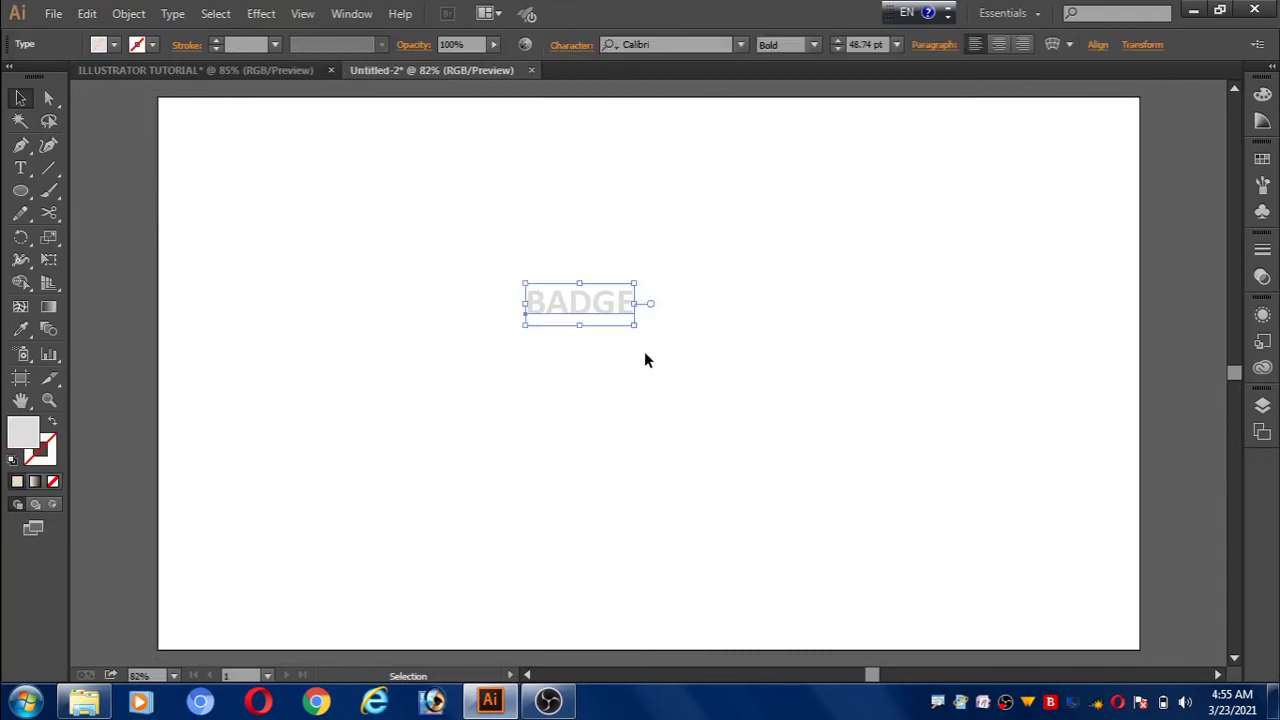
left_click(88, 14)
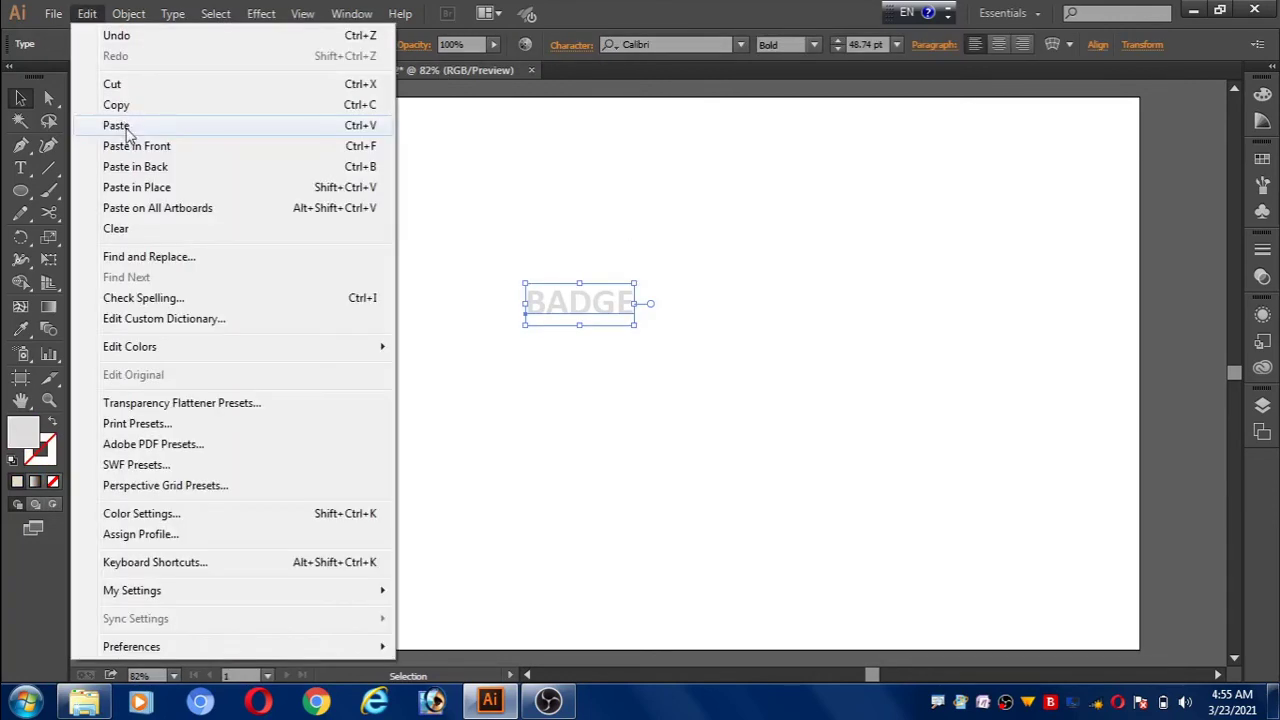
left_click(118, 126)
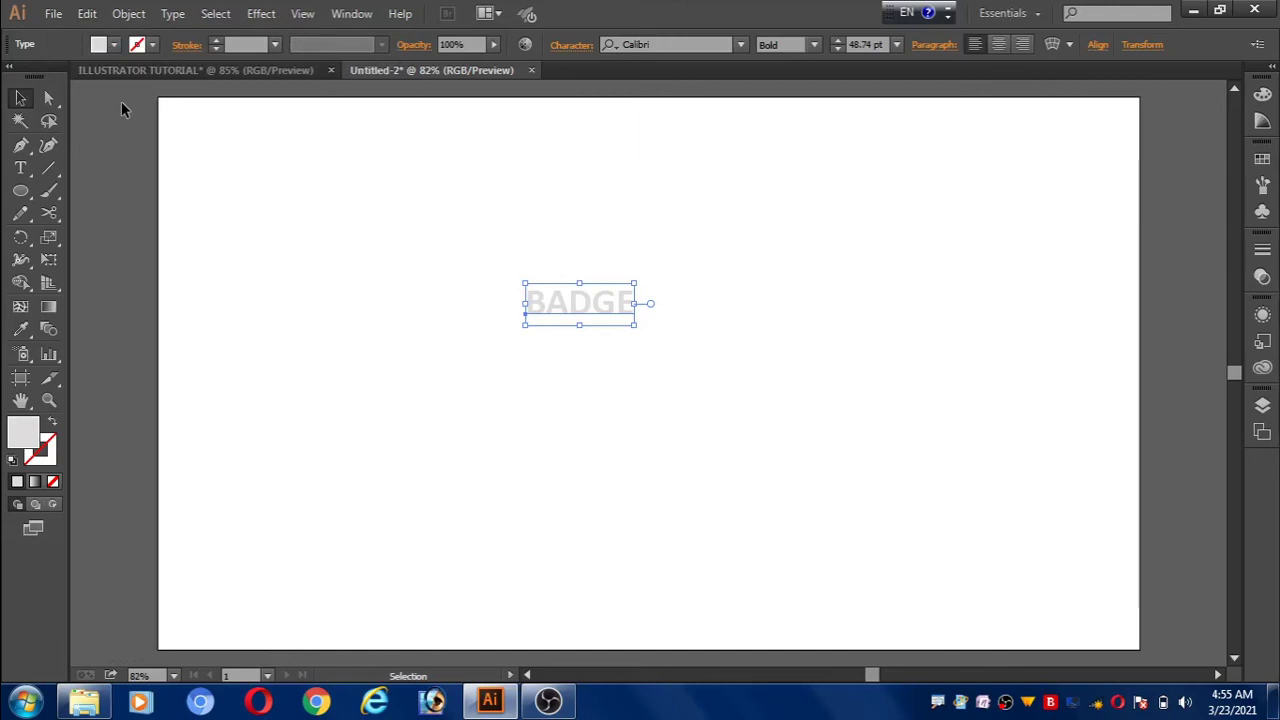
left_click(210, 69)
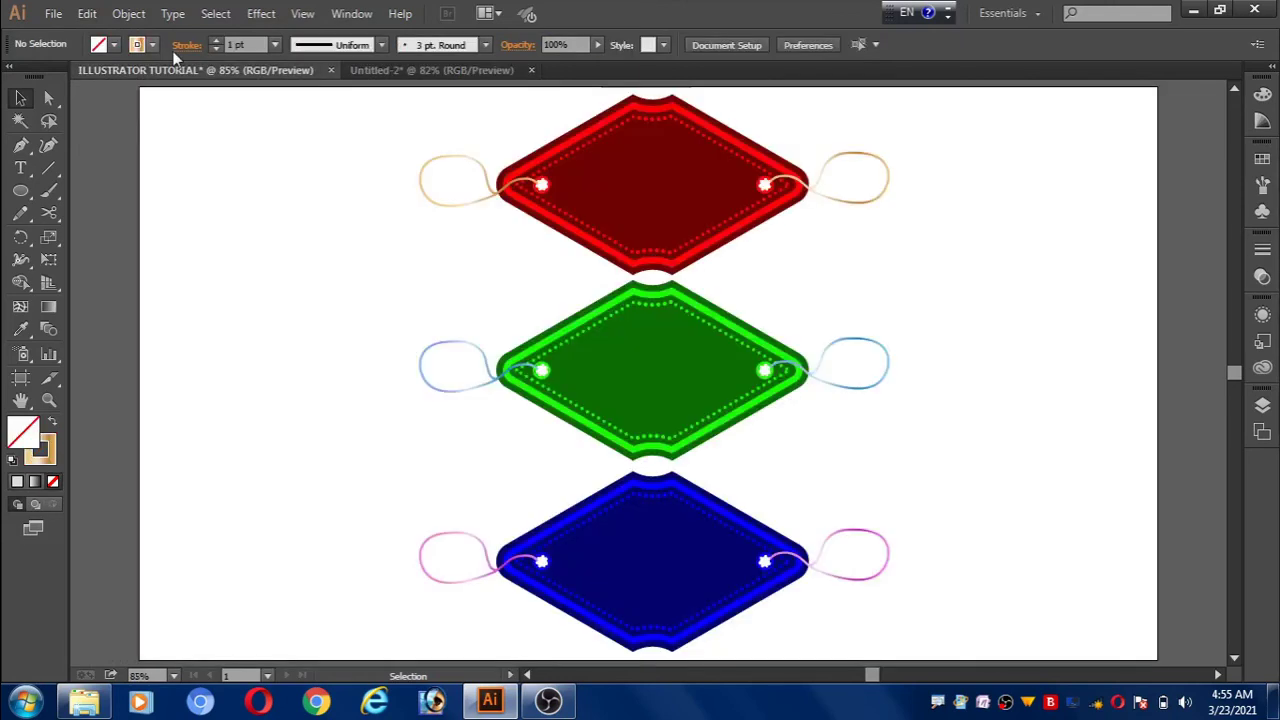
left_click(87, 13)
left_click(130, 127)
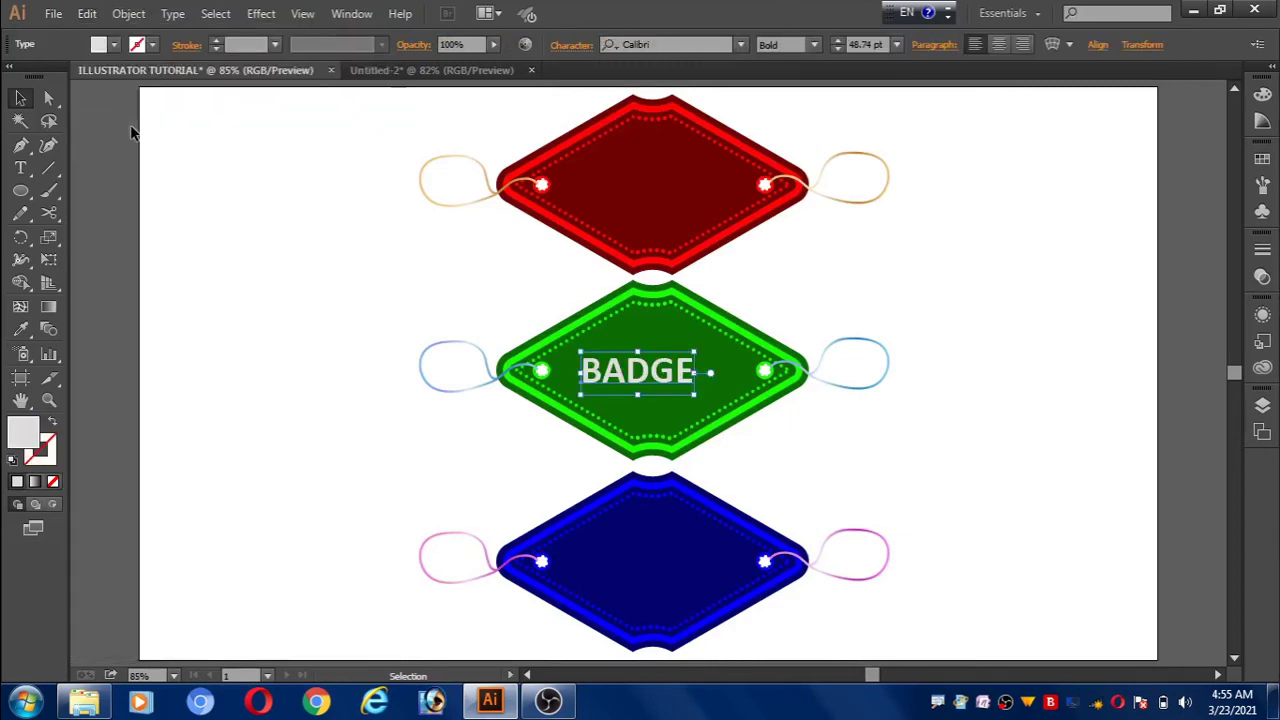
Step: Duplicate the BADGE text onto the red and blue tags so that all three tags carry it at their center, and deselect
left_click(18, 100)
left_click_drag(646, 374, 659, 196)
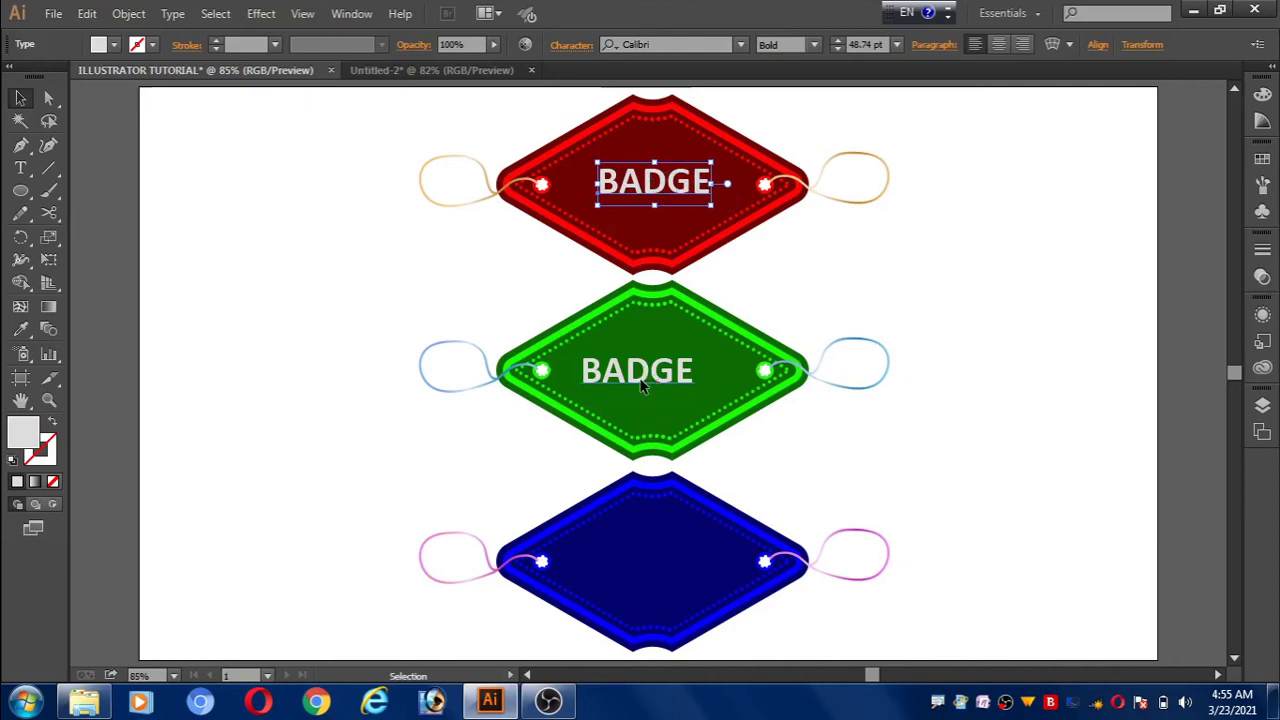
left_click_drag(643, 387, 672, 576)
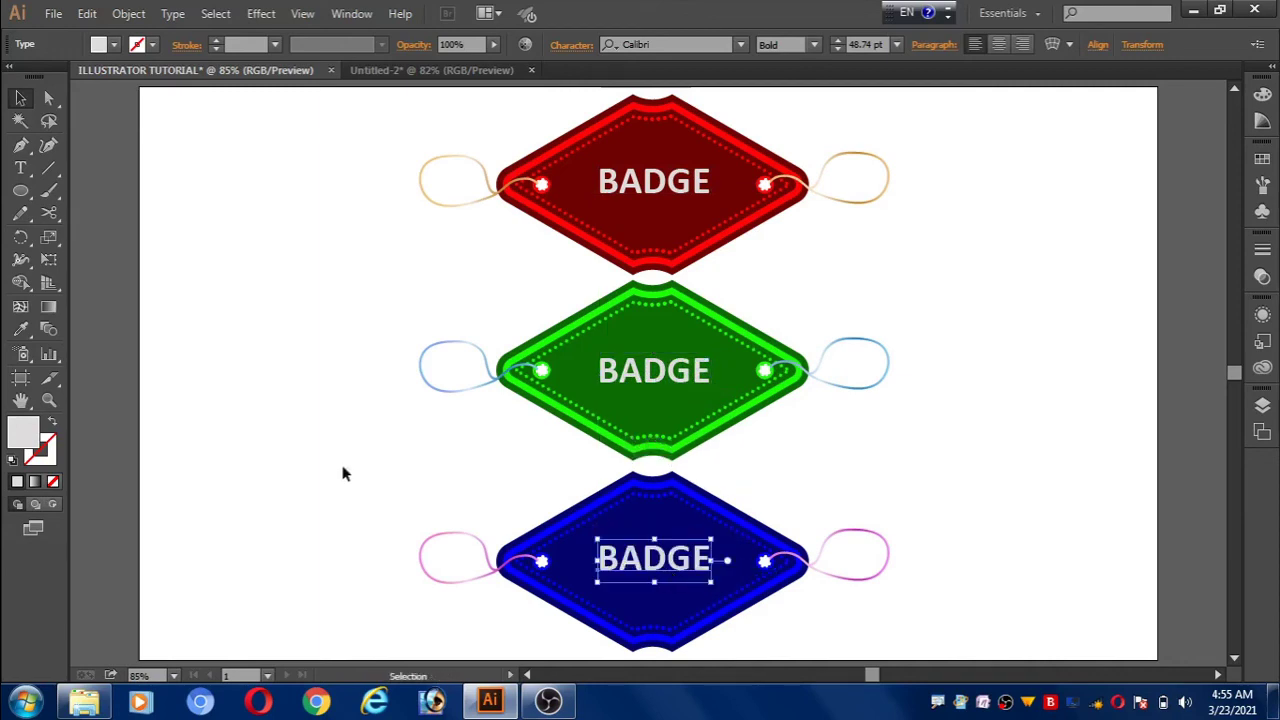
left_click(300, 440)
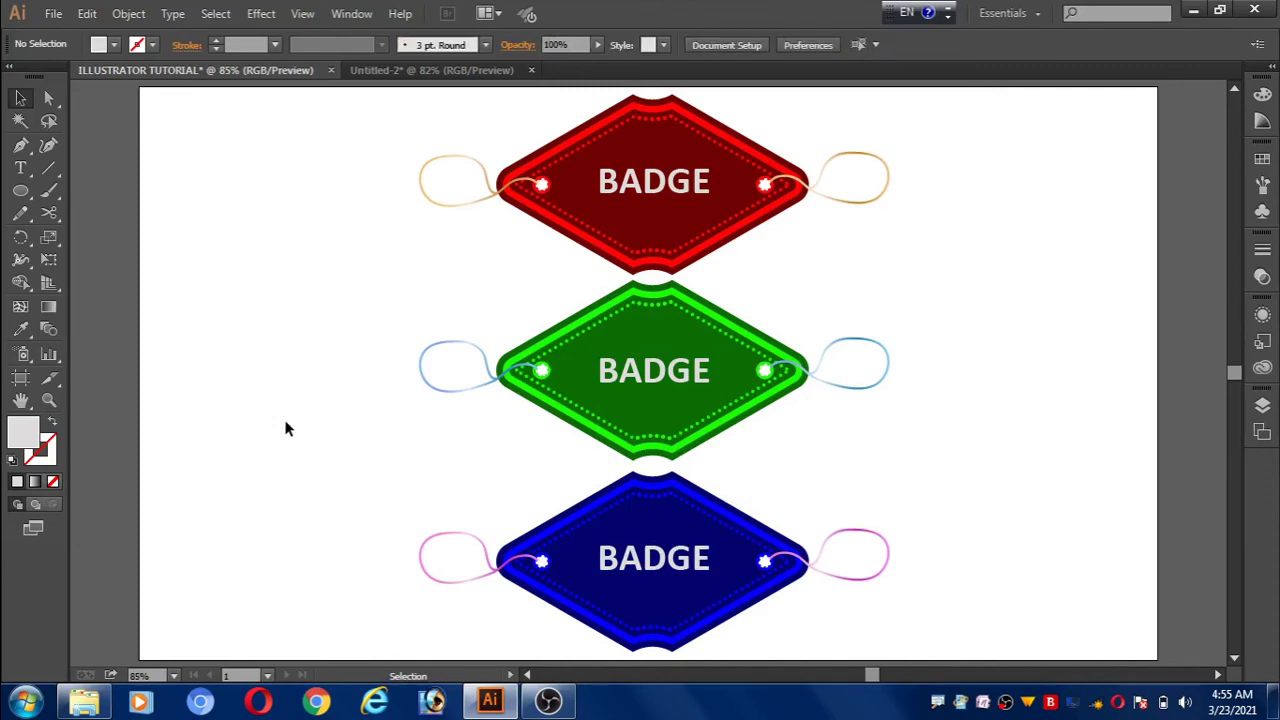
Step: Save the document under the name ILLUSTRATOR TUTORIAL 5.ai in Adobe Illustrator format in the Graphic Garden folder
left_click(55, 18)
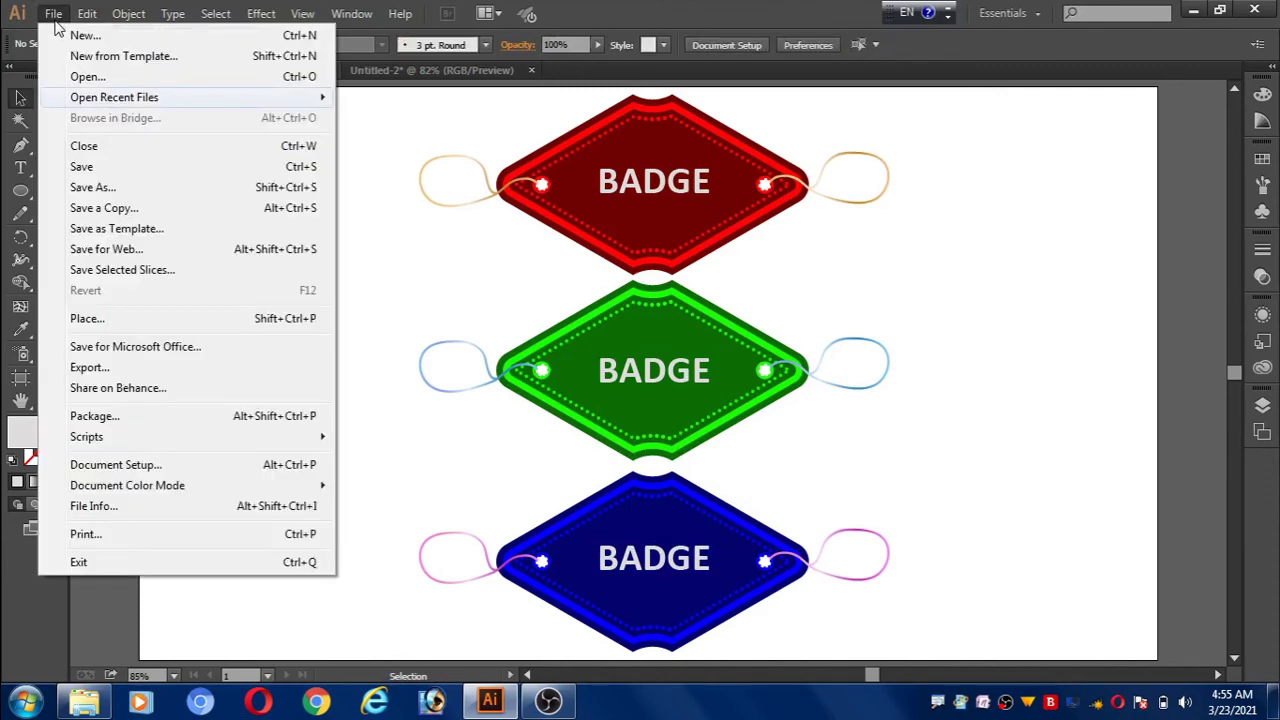
left_click(100, 188)
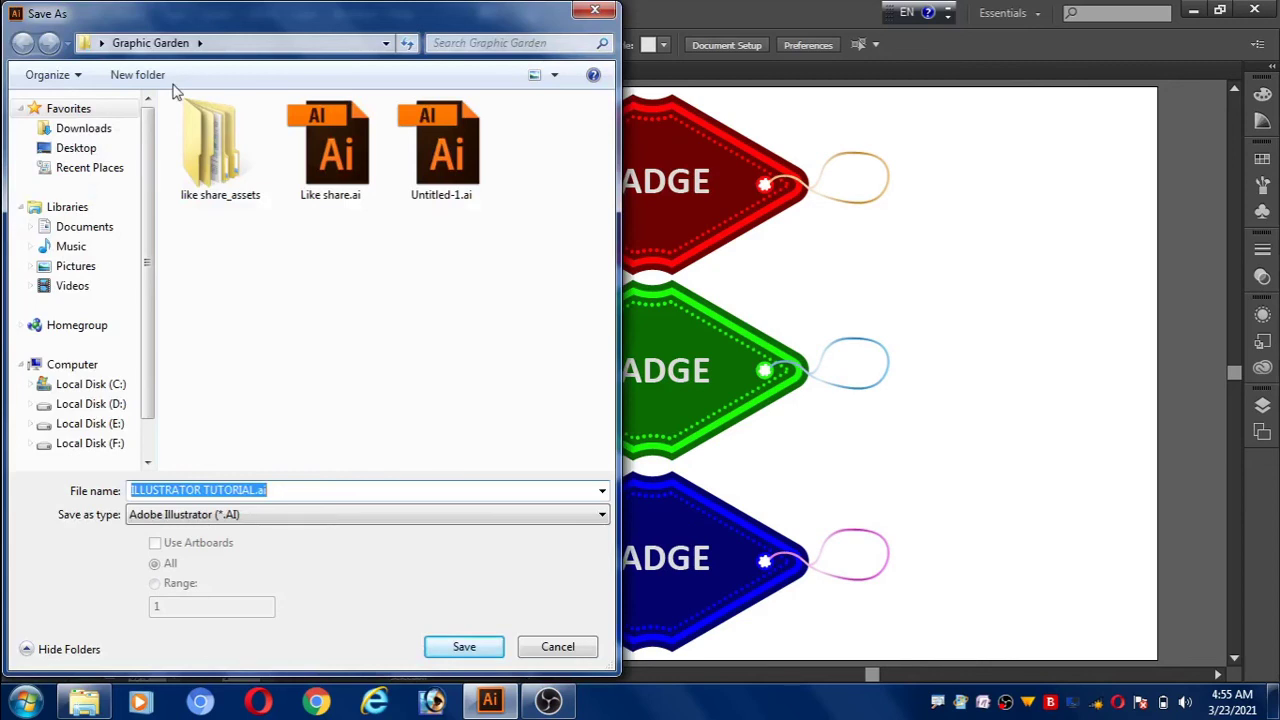
left_click(284, 487)
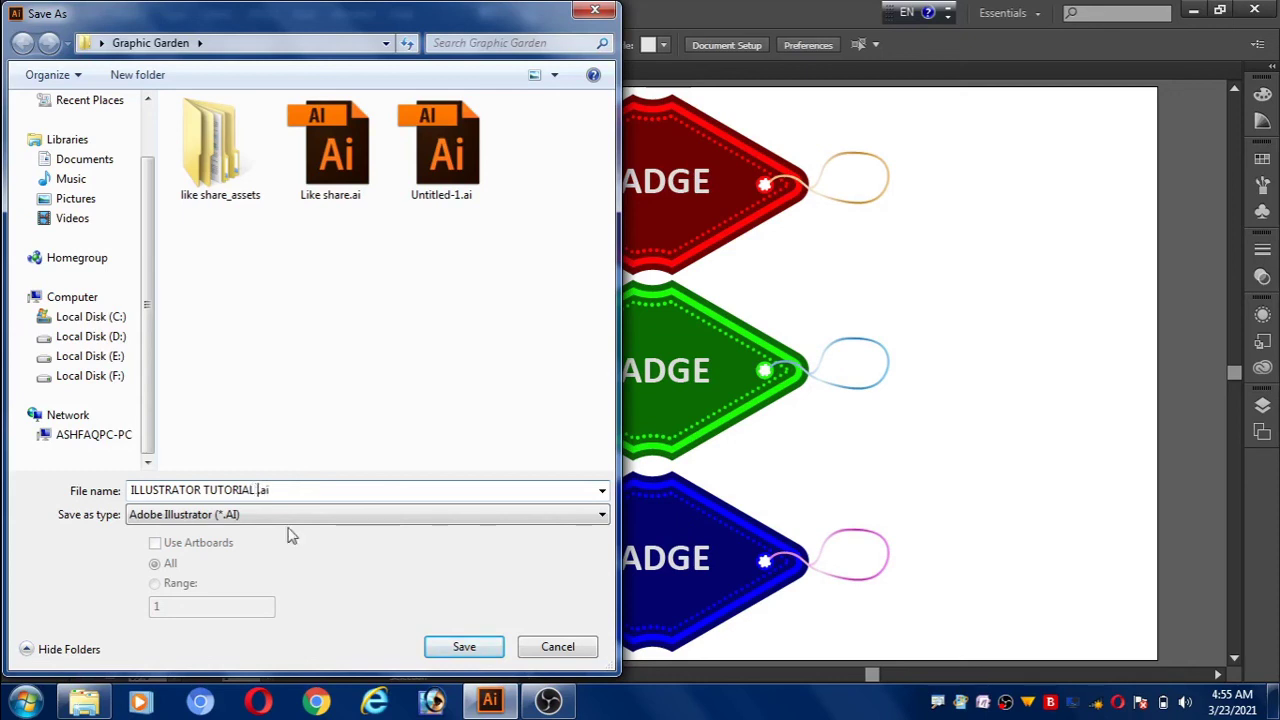
type("5")
left_click(474, 652)
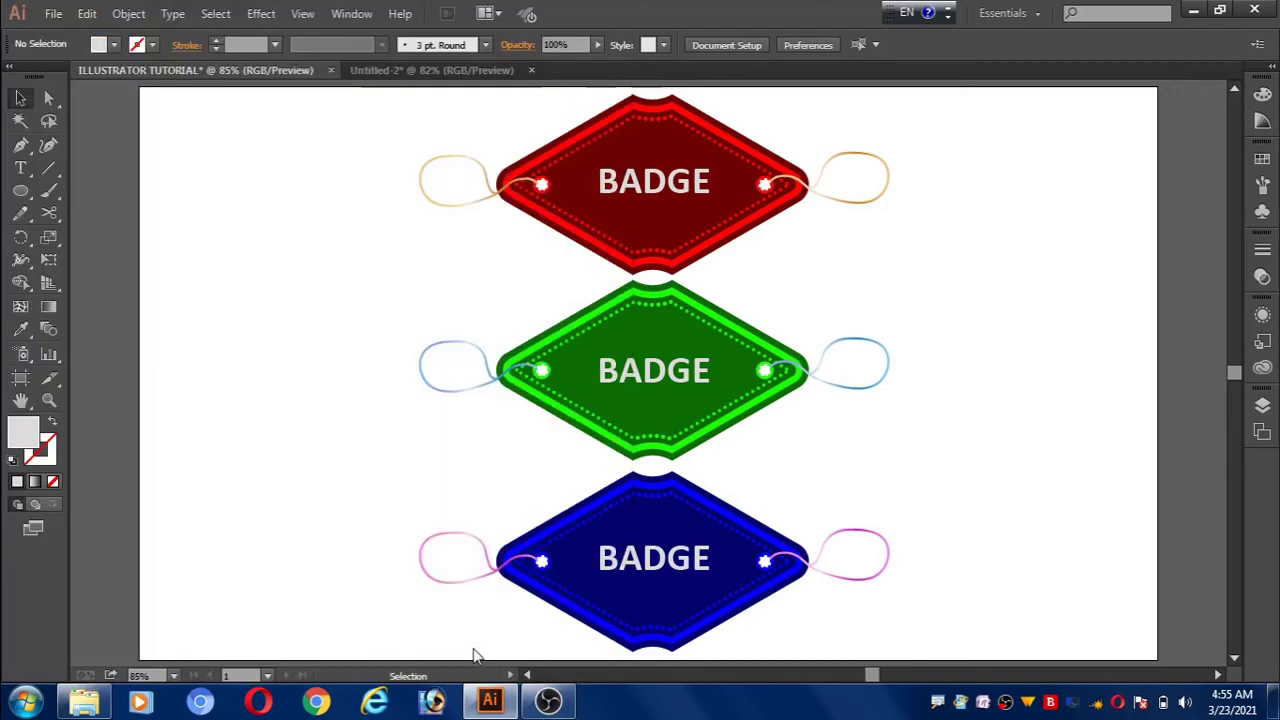